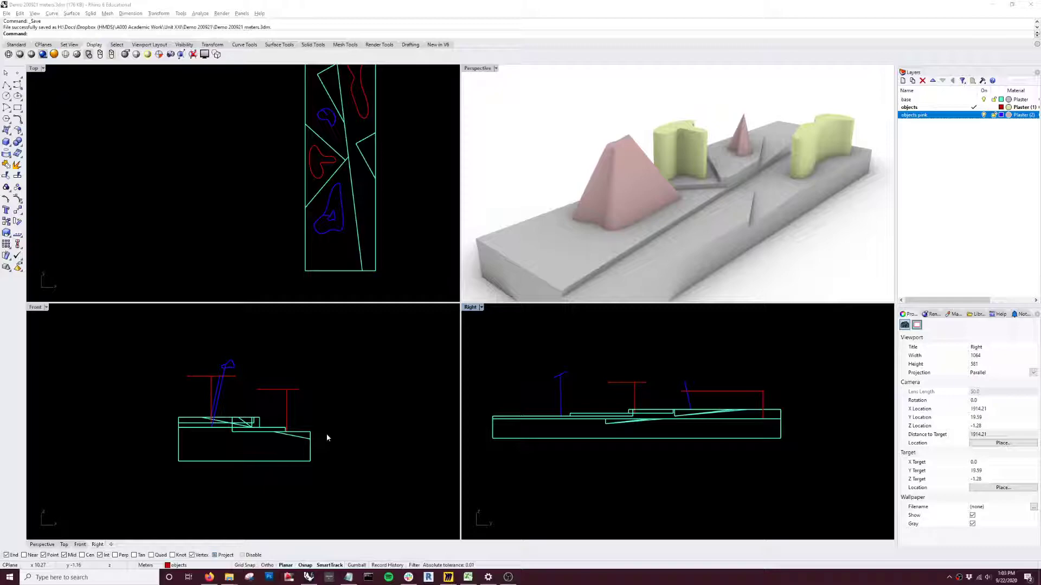
# Step: Make the base layer current and turn off the objects and objects pink layers
pyautogui.scroll(-2, 201, 199)
pyautogui.scroll(-2, 201, 199)
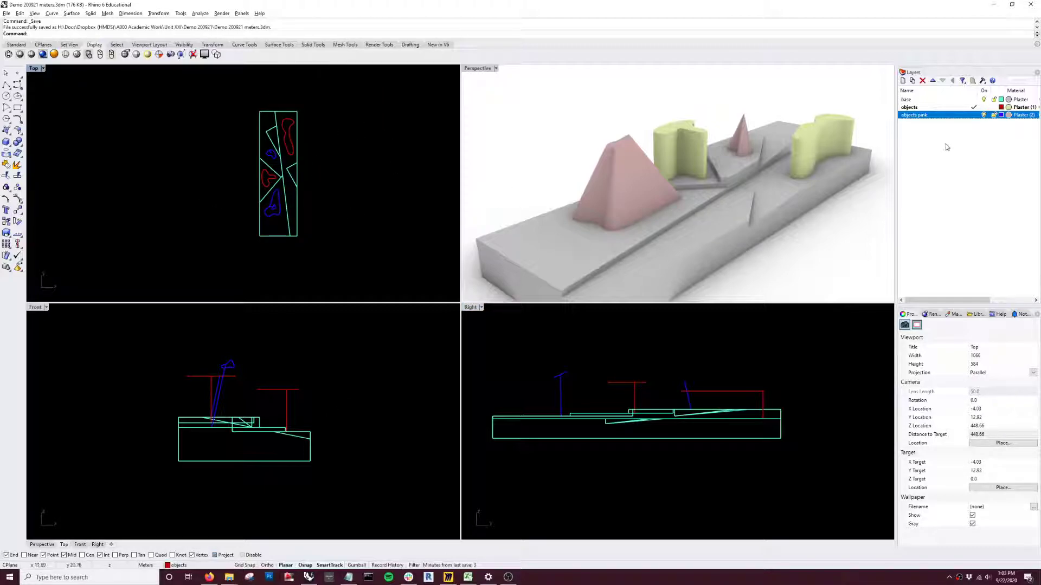
pyautogui.click(974, 107)
pyautogui.click(974, 100)
pyautogui.click(984, 108)
pyautogui.click(983, 115)
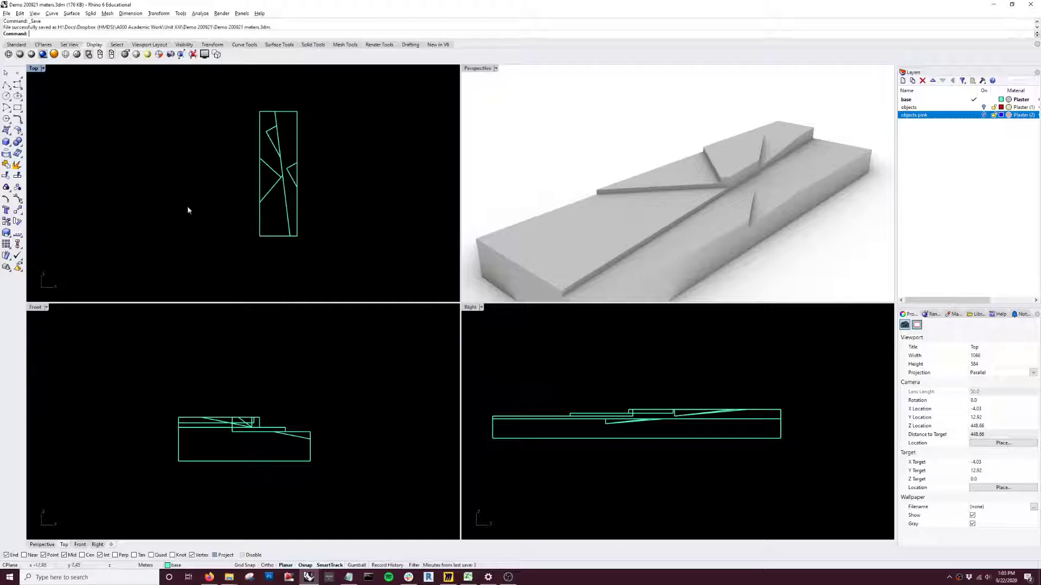
# Step: Start the Export command with all of the visible base geometry selected
pyautogui.write('Export')
pyautogui.press('Return')
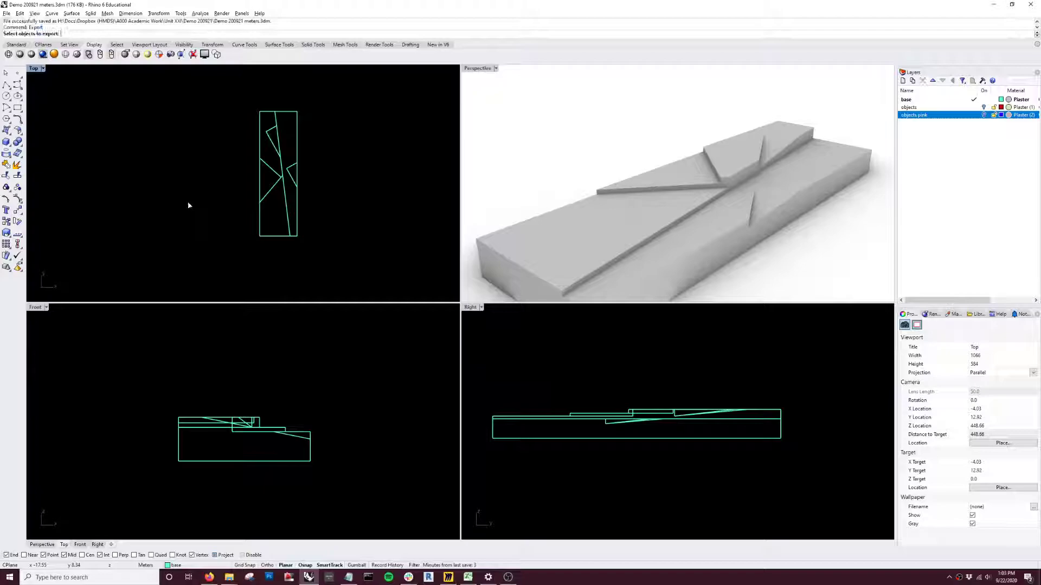
pyautogui.moveTo(418, 282); pyautogui.dragTo(203, 103)
pyautogui.press('Return')
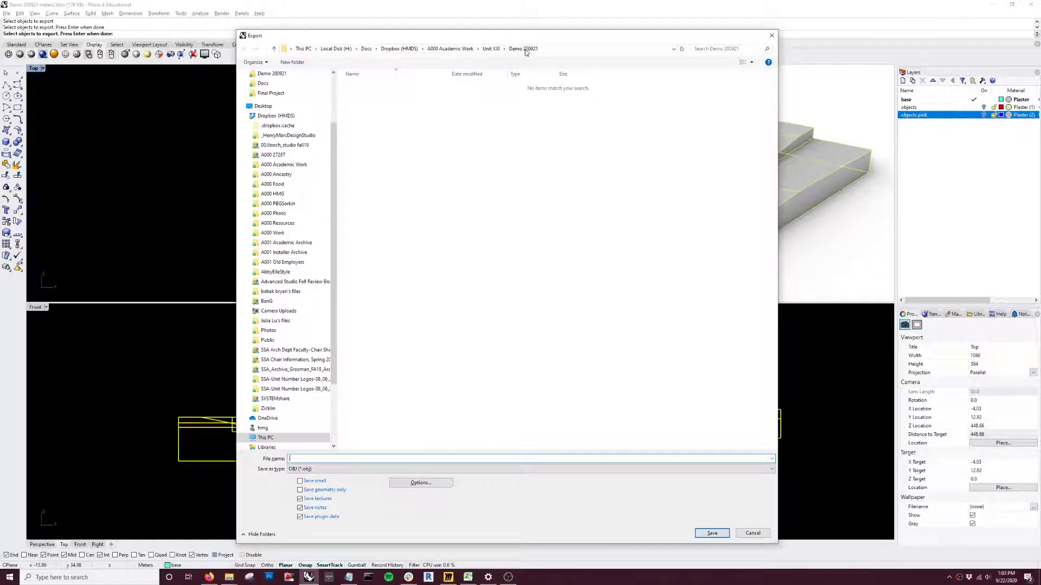
# Step: Save the export as an OBJ file named Demo Base in the Demo 200921 folder
pyautogui.click(337, 470)
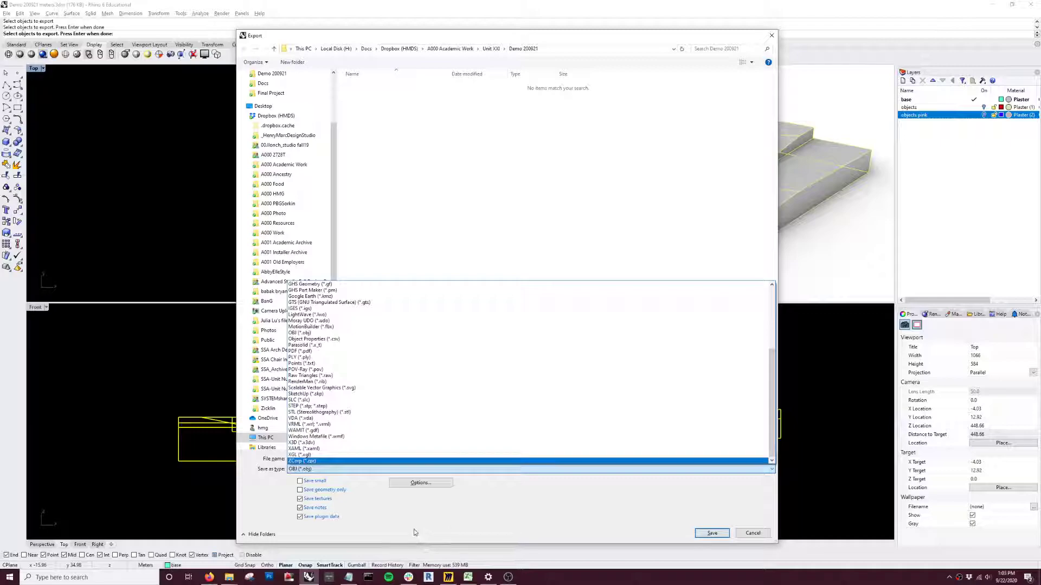
pyautogui.click(347, 534)
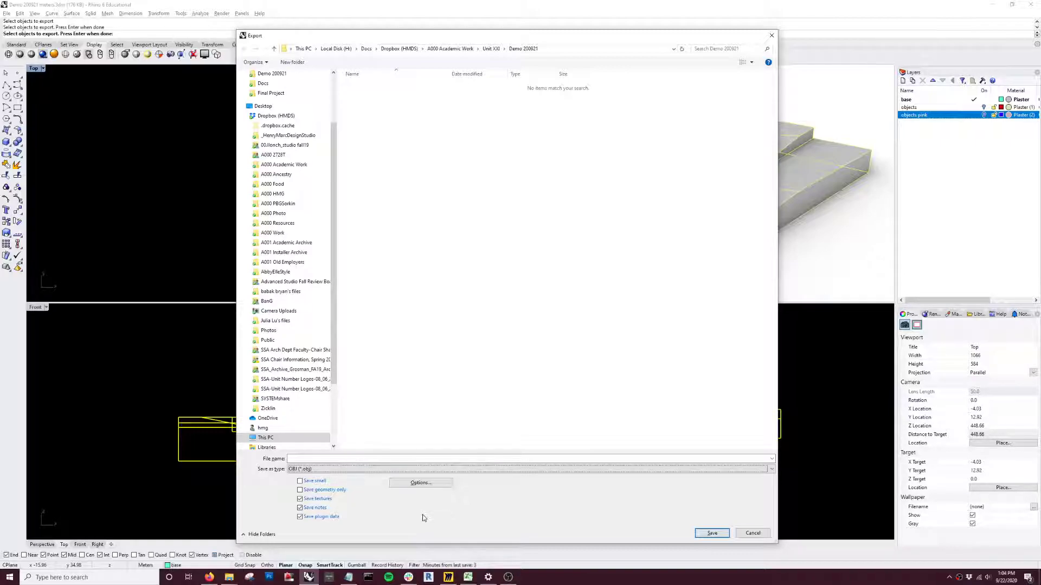
pyautogui.click(348, 459)
pyautogui.write('Demo')
pyautogui.write(' Bau')
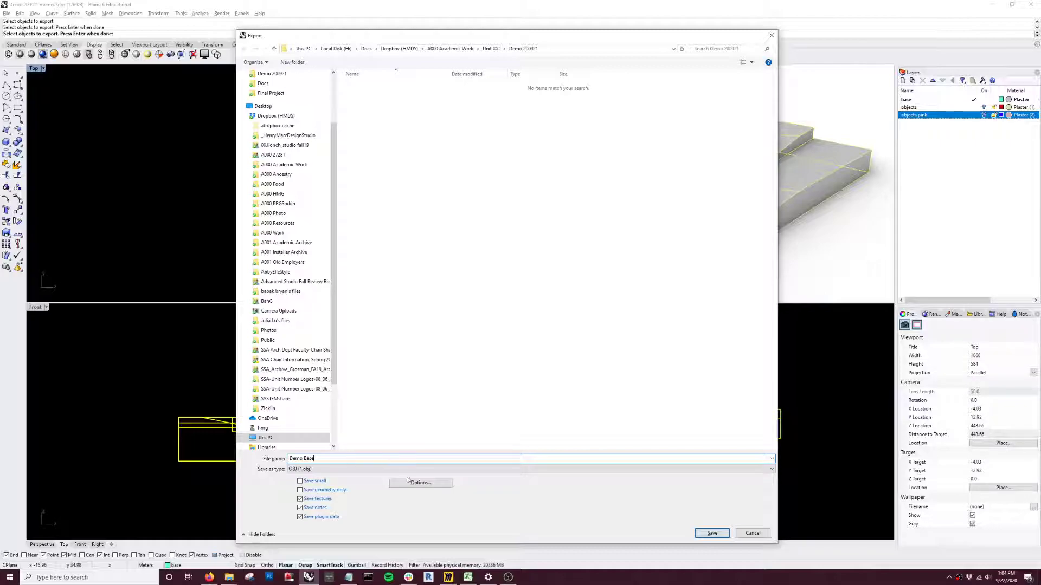
pyautogui.click(712, 533)
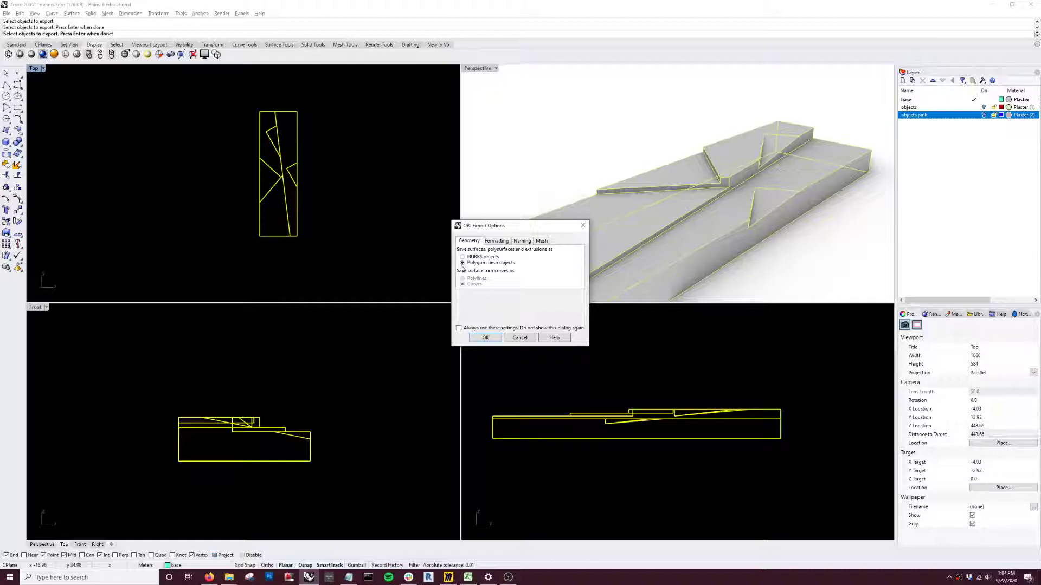
# Step: Complete the OBJ export as polygon mesh objects, with Rhino Z mapped to OBJ Y and the default polygon density
pyautogui.click(499, 242)
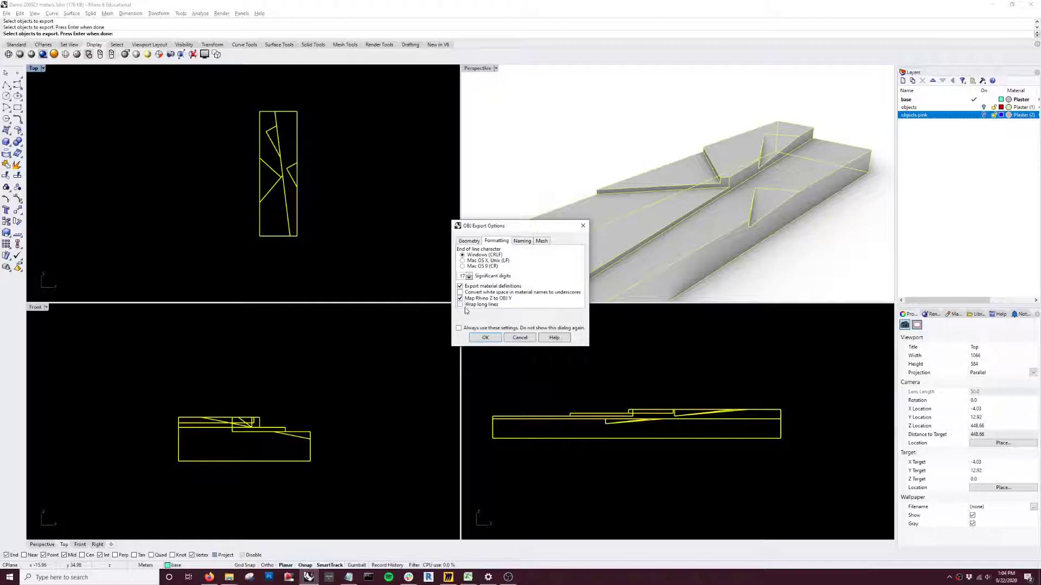
pyautogui.click(485, 338)
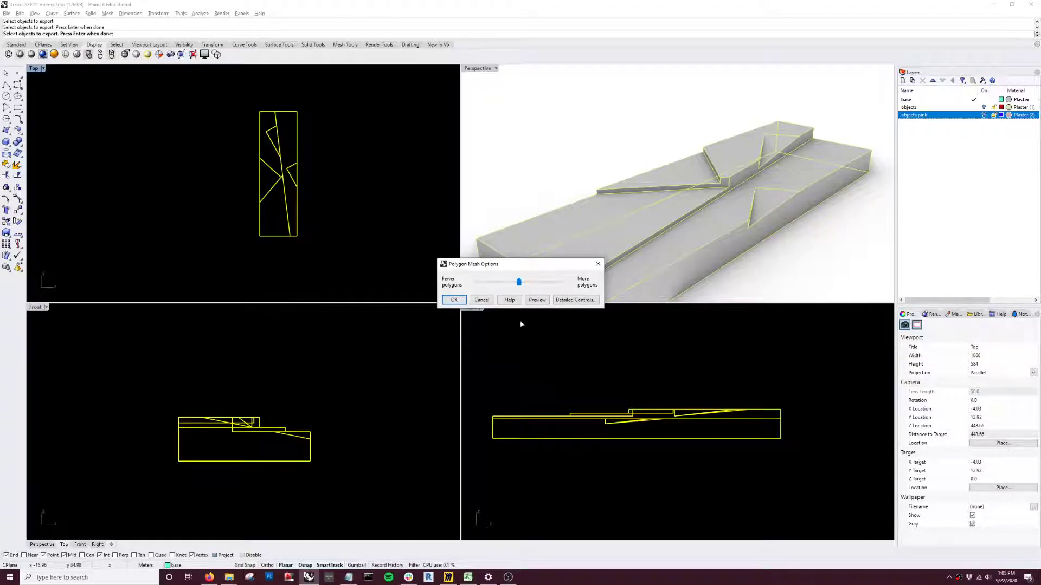
pyautogui.click(453, 300)
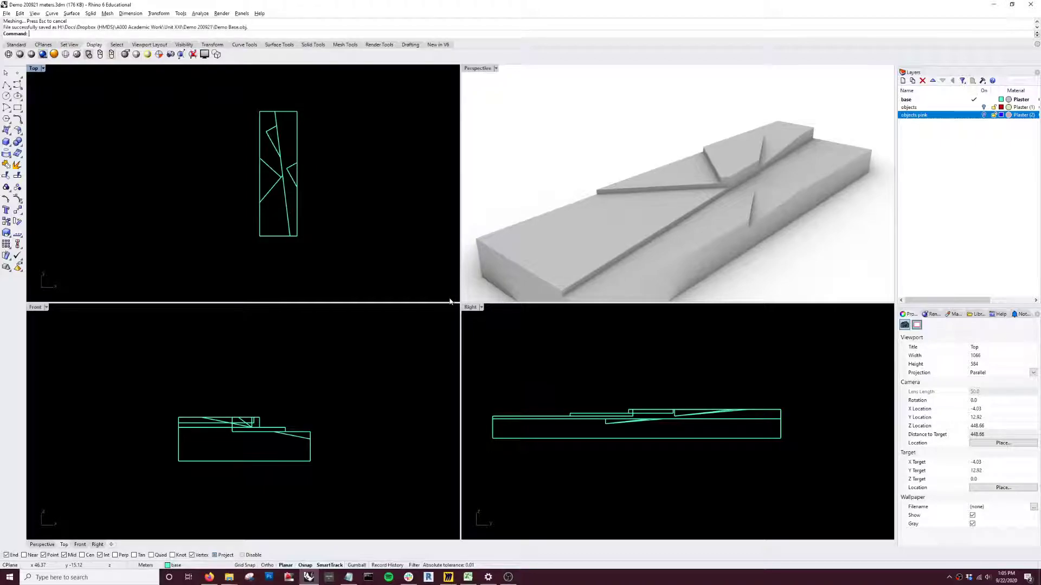
# Step: Launch Blender, dismiss the splash screen and delete the default cube
pyautogui.click(10, 578)
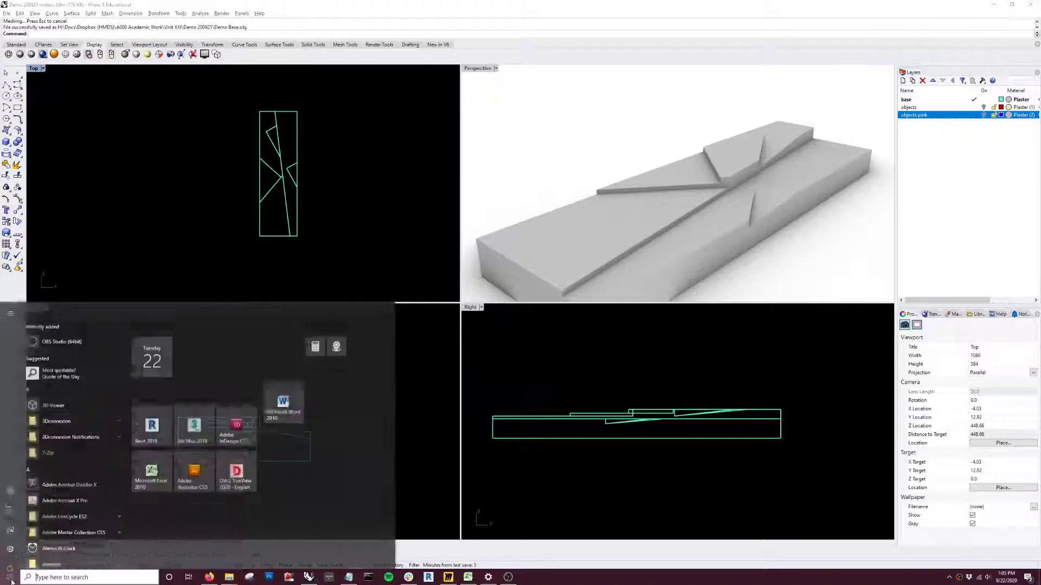
pyautogui.write('bl')
pyautogui.press('Return')
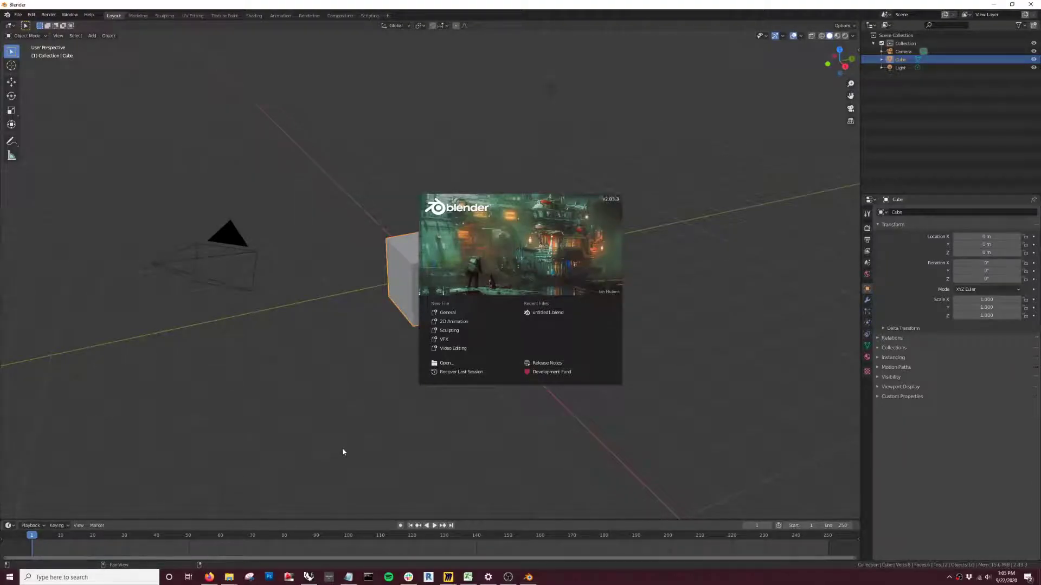
pyautogui.click(342, 451)
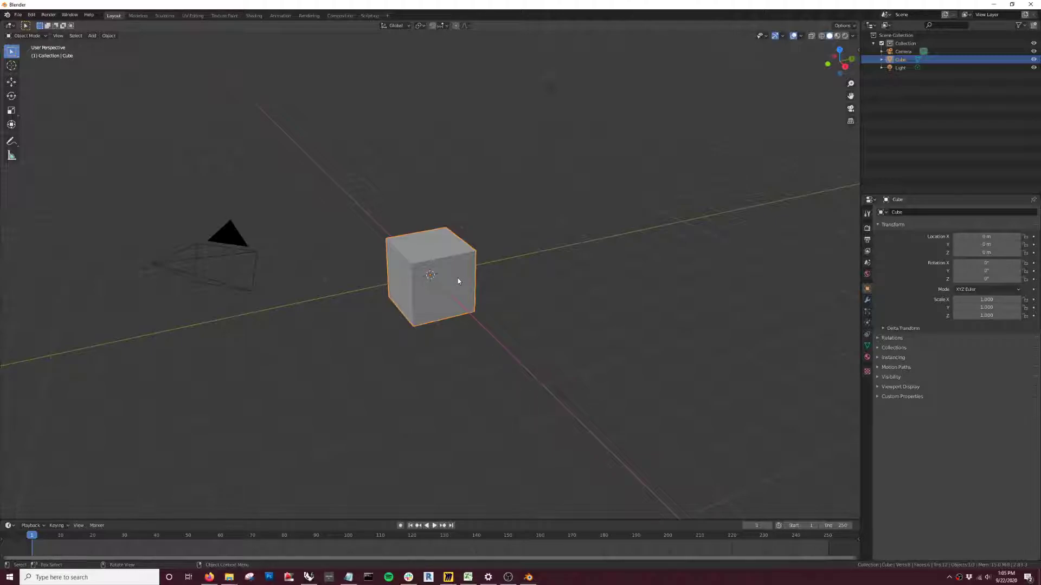
pyautogui.press('Delete')
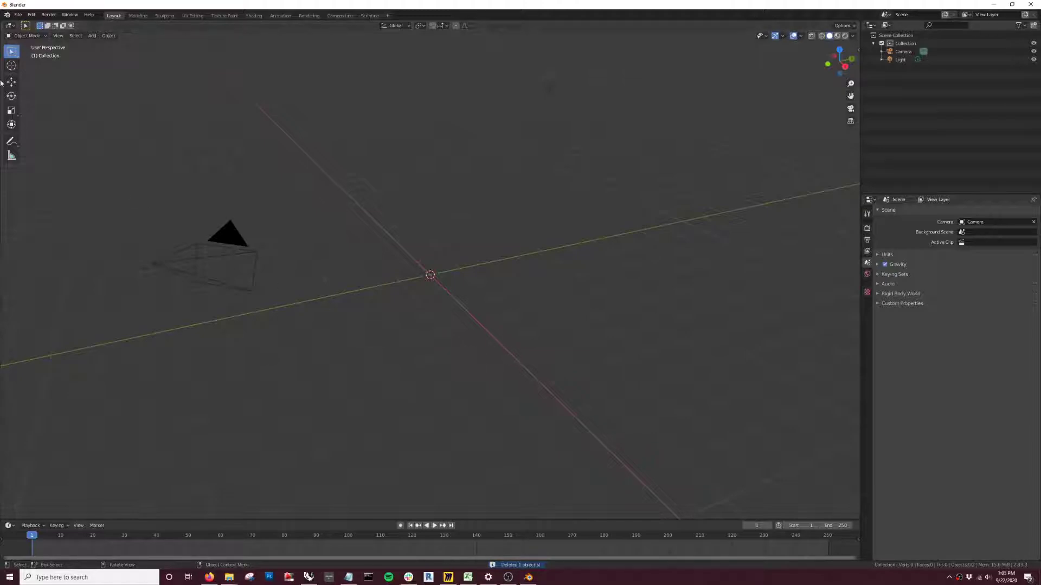
# Step: Import the Wavefront file Demo Base.obj from the Demo 200921 folder into the scene
pyautogui.click(18, 15)
pyautogui.moveTo(32, 124)
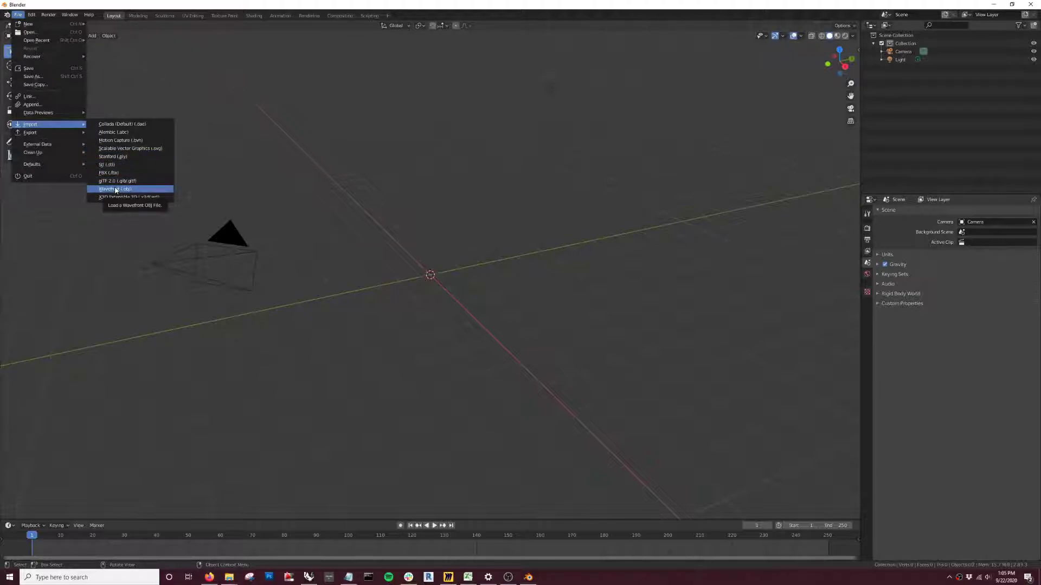
pyautogui.click(116, 189)
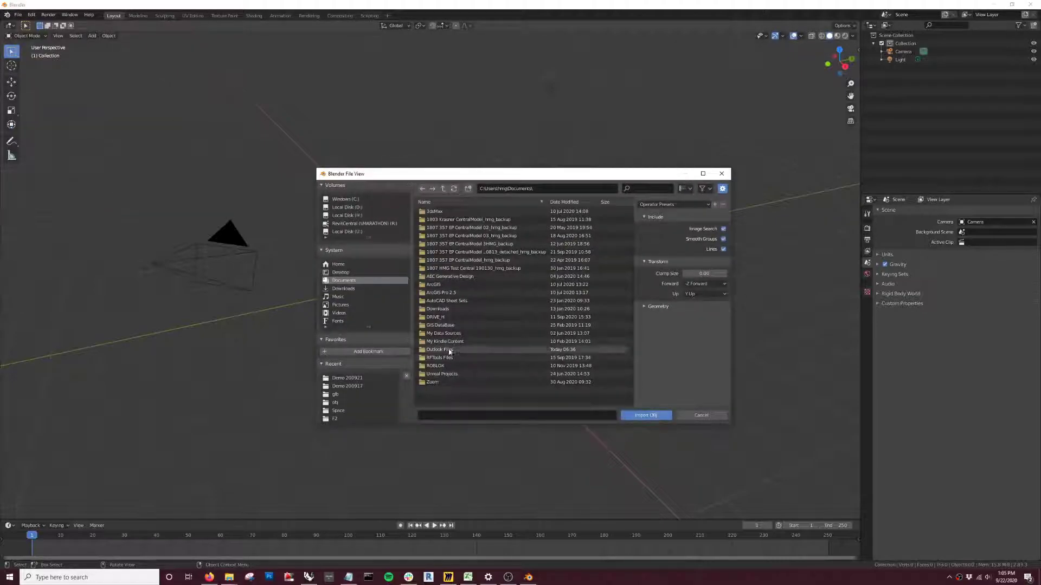
pyautogui.click(353, 379)
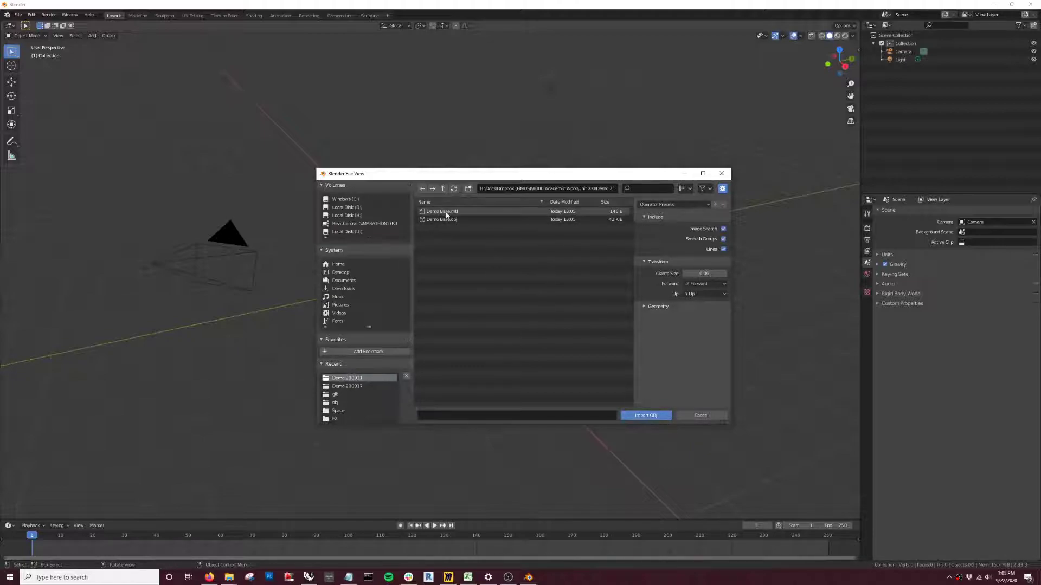
pyautogui.click(429, 219)
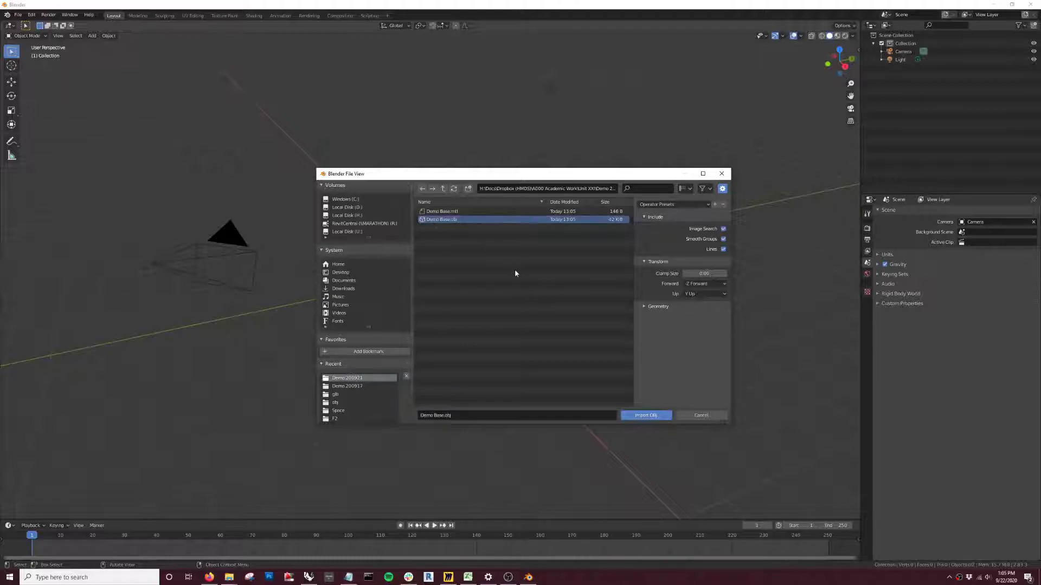
pyautogui.click(651, 416)
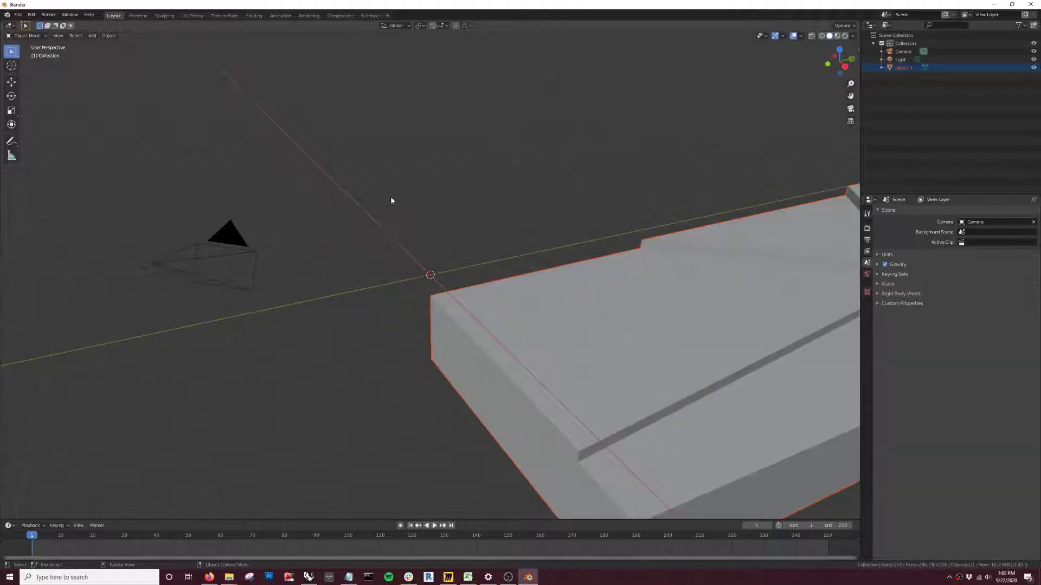
pyautogui.scroll(-6, 388, 217)
pyautogui.moveTo(413, 356); pyautogui.dragTo(501, 378)
pyautogui.moveTo(502, 379); pyautogui.dragTo(453, 373, button='middle')
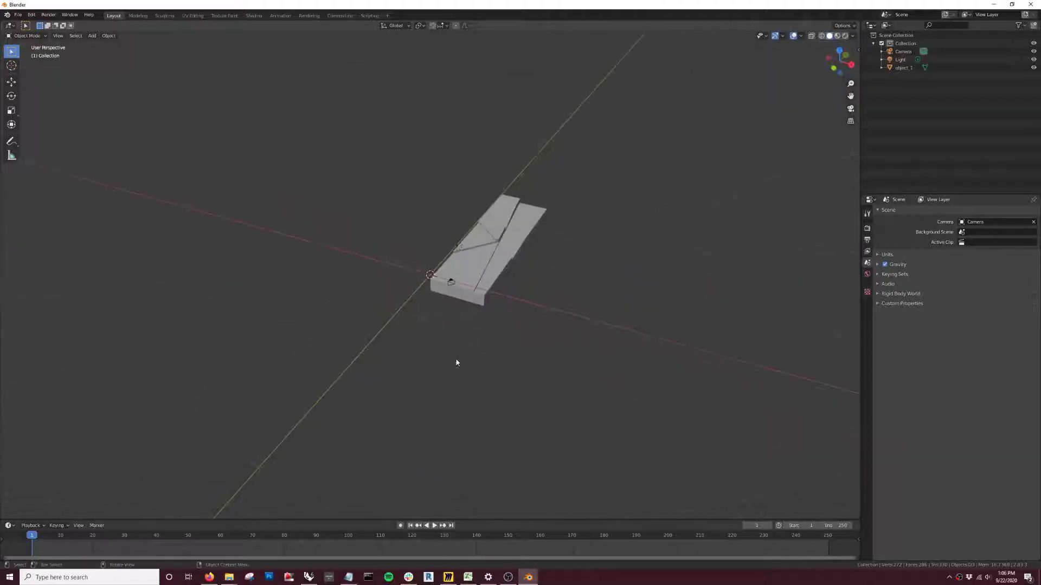
pyautogui.click(18, 14)
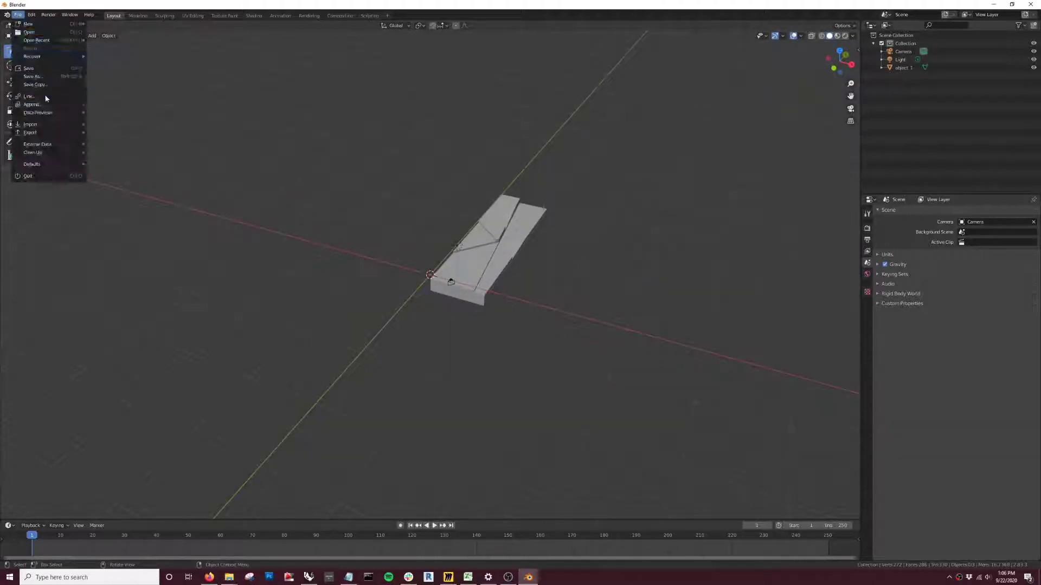
pyautogui.moveTo(49, 130)
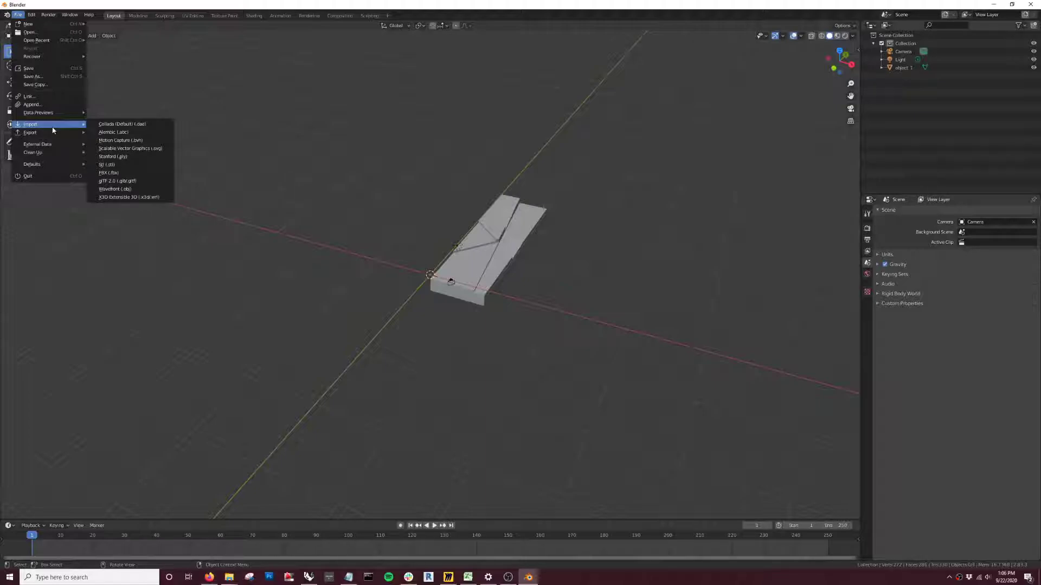
pyautogui.click(121, 184)
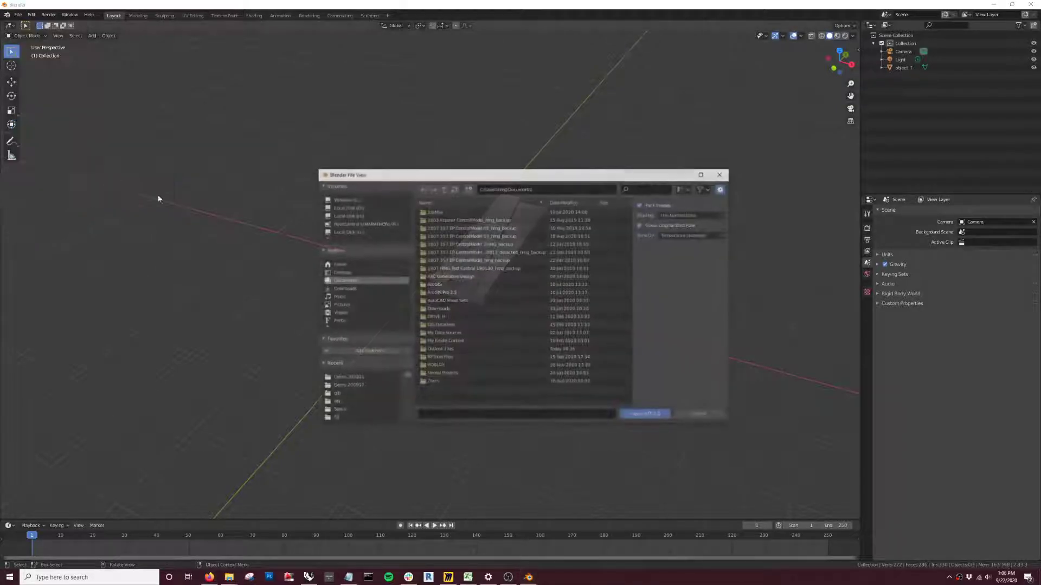
pyautogui.click(341, 378)
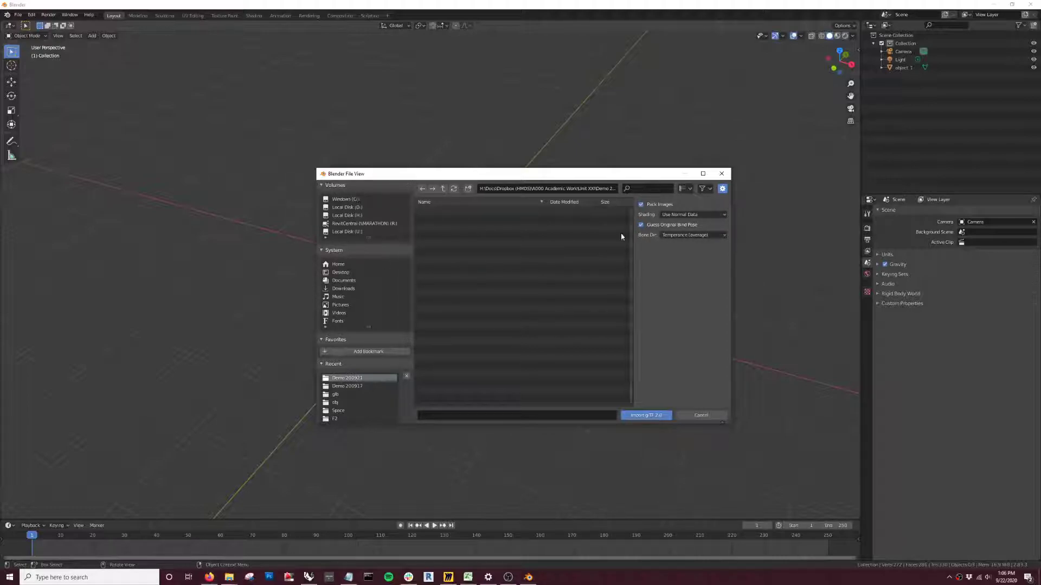
pyautogui.click(722, 189)
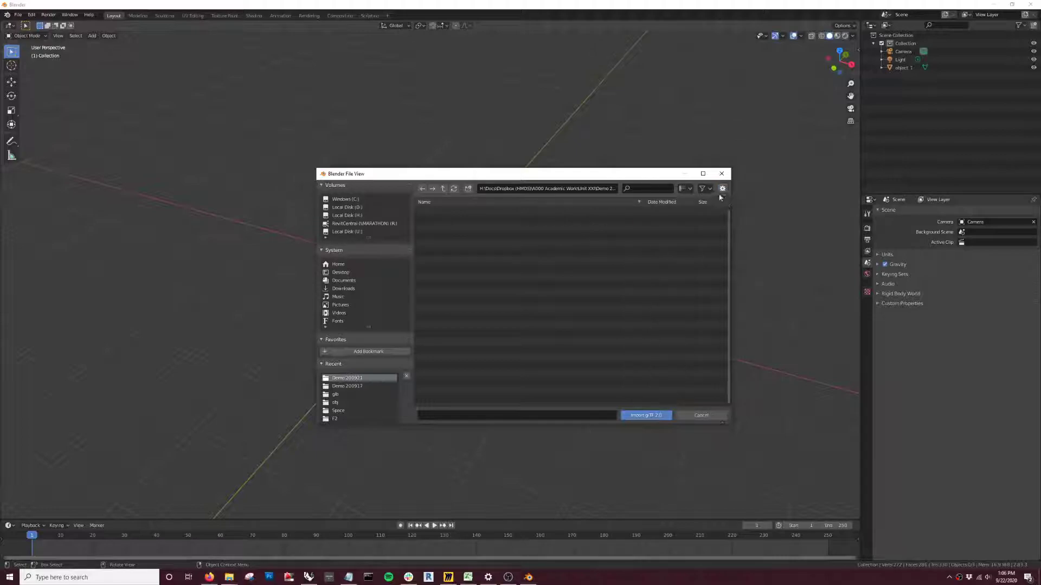
pyautogui.click(722, 190)
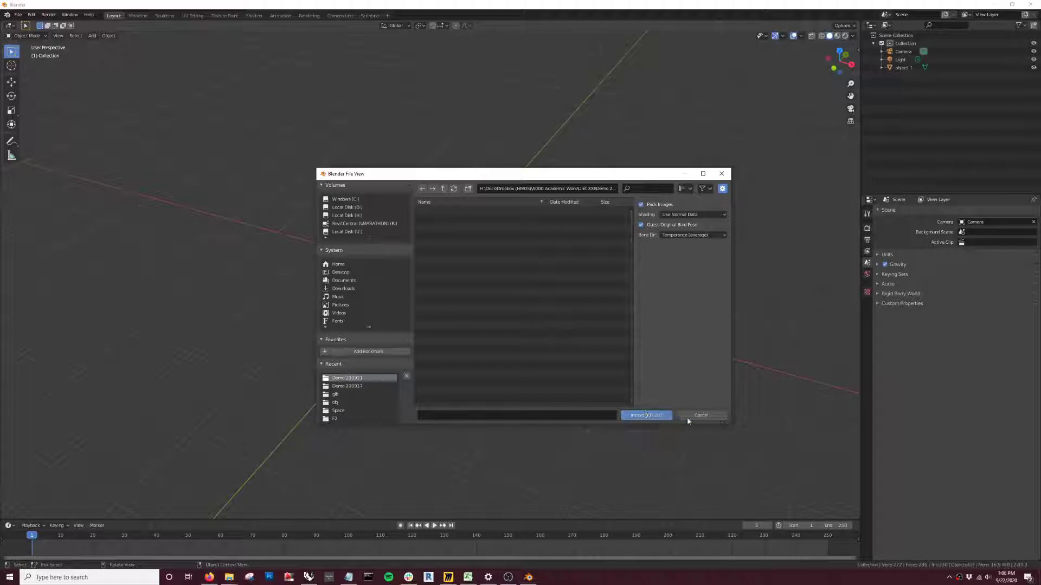
pyautogui.click(705, 416)
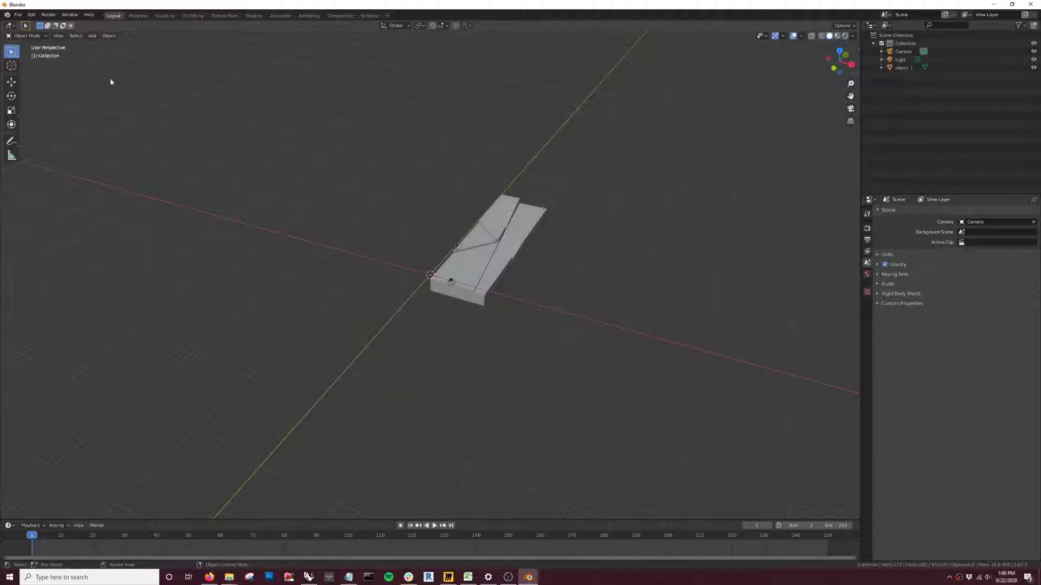
# Step: Export the scene as a glTF 2.0 binary file named Demo Base in the Demo 200921 folder
pyautogui.click(17, 15)
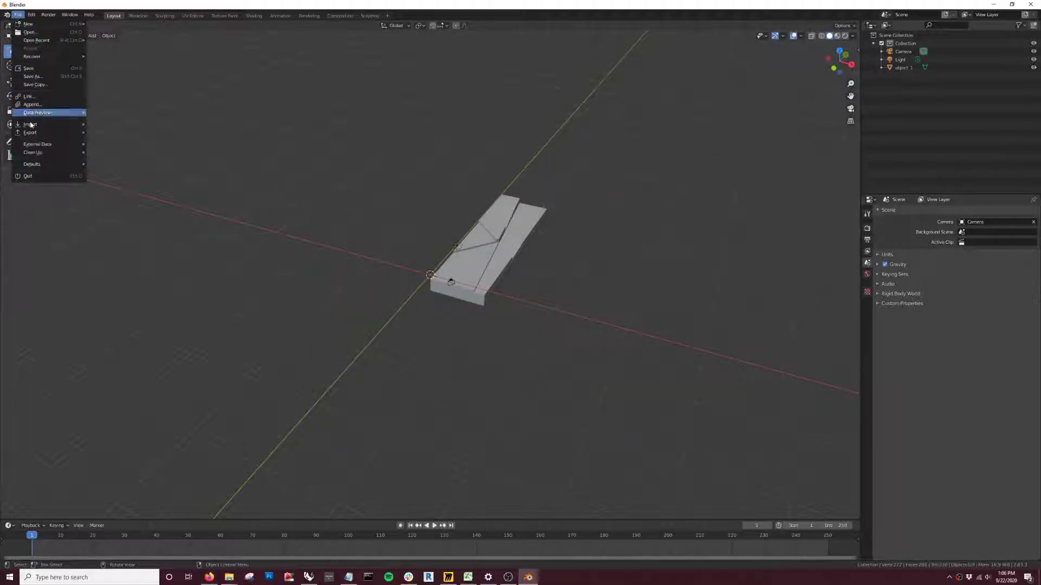
pyautogui.moveTo(33, 134)
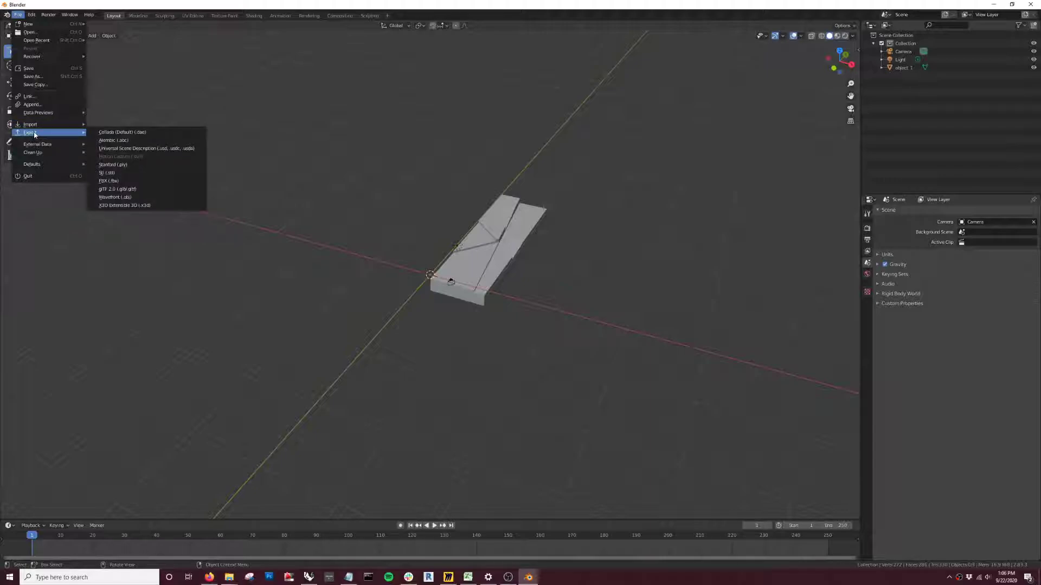
pyautogui.click(119, 190)
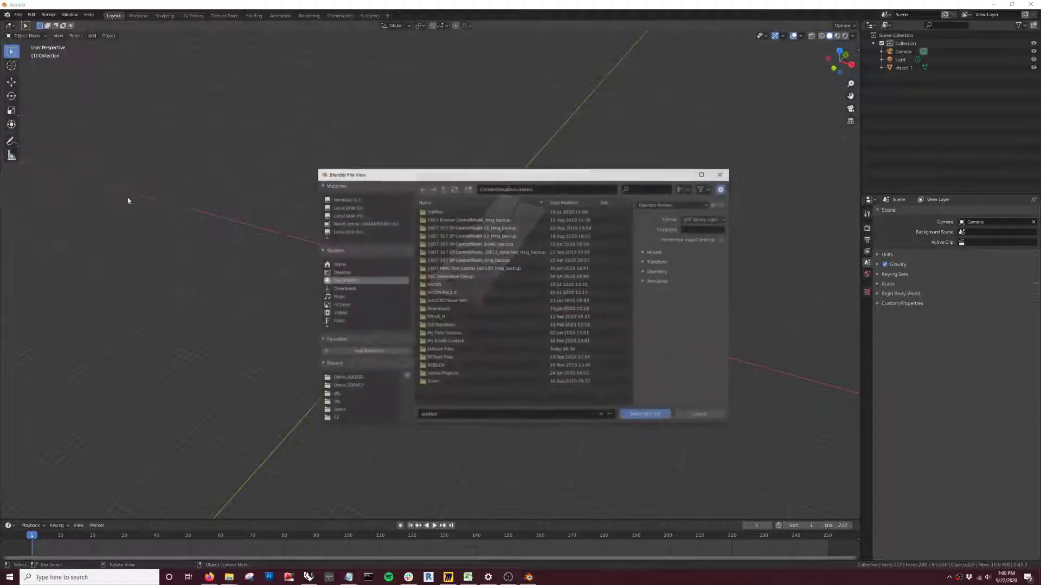
pyautogui.click(348, 378)
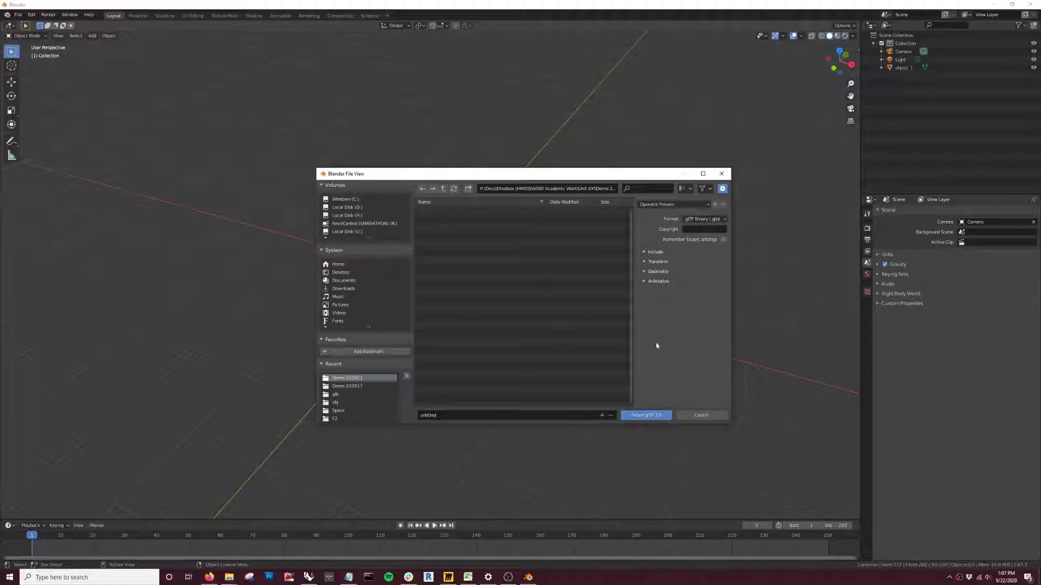
pyautogui.click(449, 415)
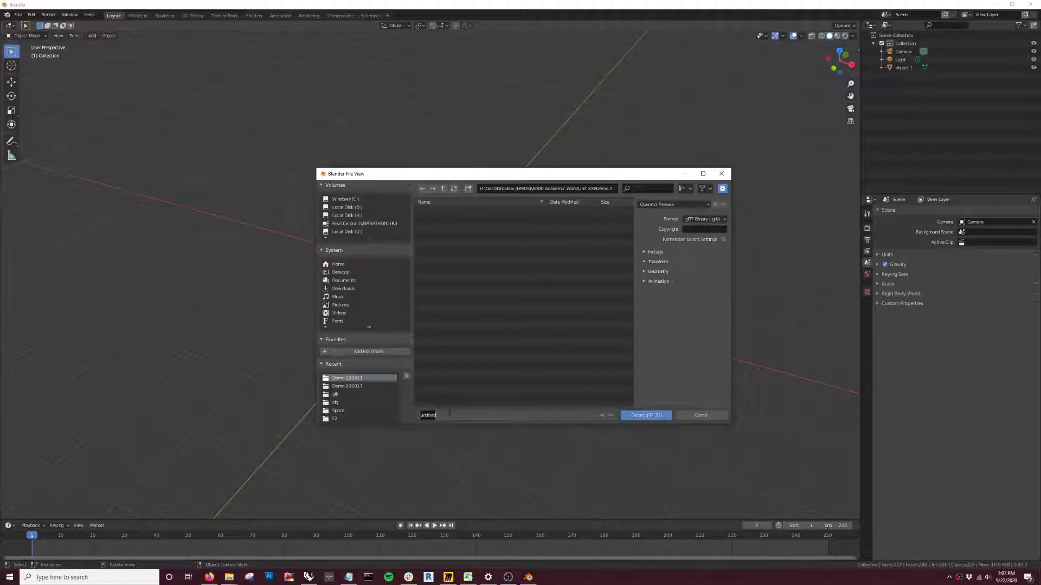
pyautogui.write('Demo Base')
pyautogui.click(640, 416)
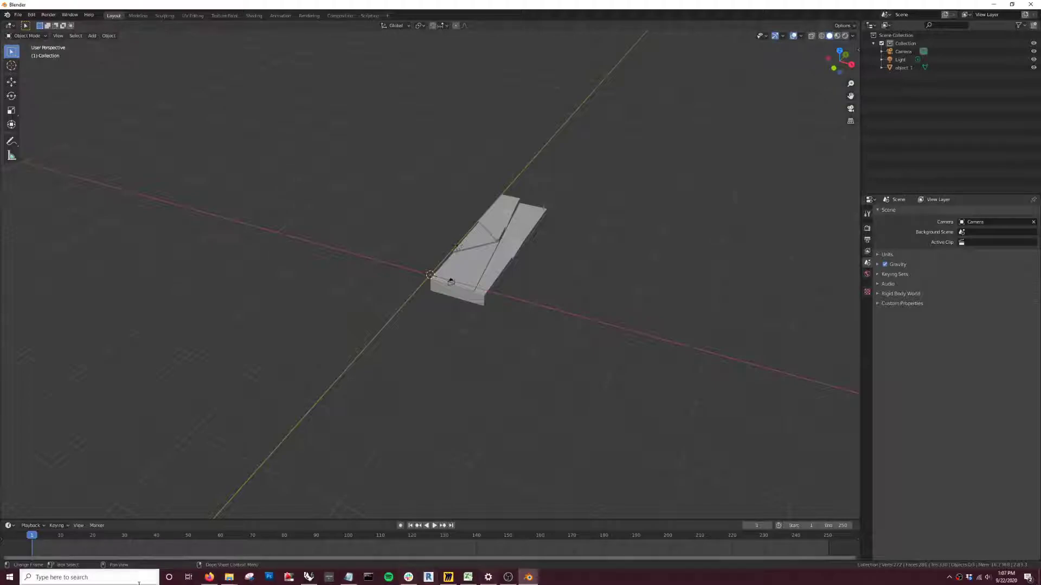
# Step: Switch to Mozilla Spoke in Firefox and create a new empty project
pyautogui.click(210, 577)
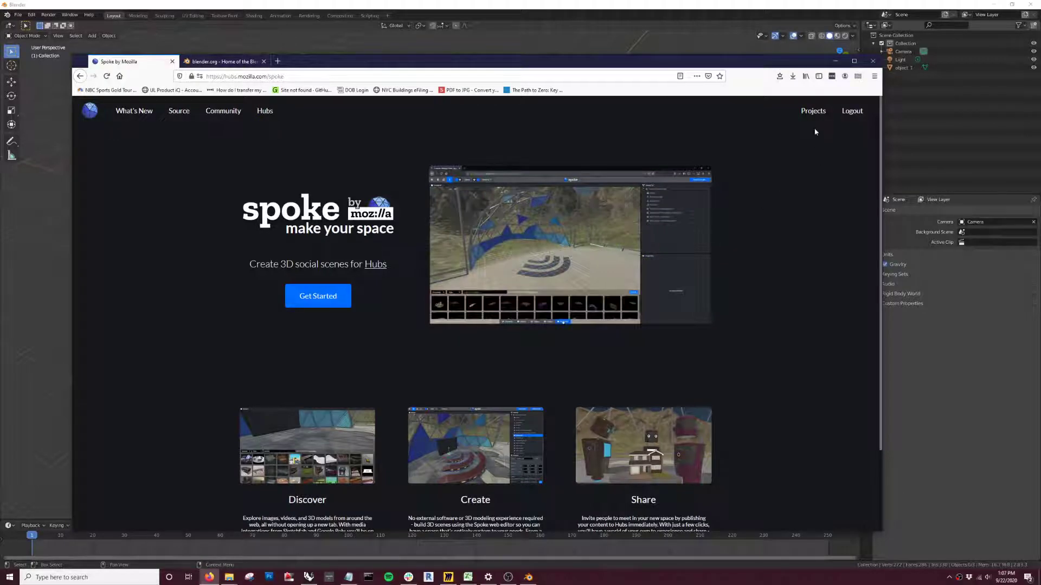
pyautogui.click(813, 110)
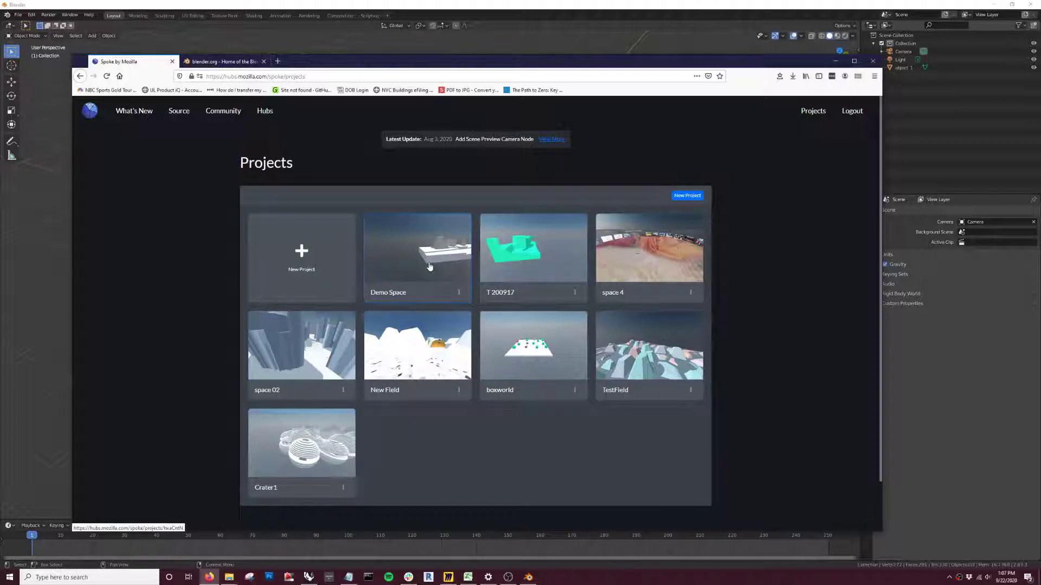
pyautogui.click(299, 255)
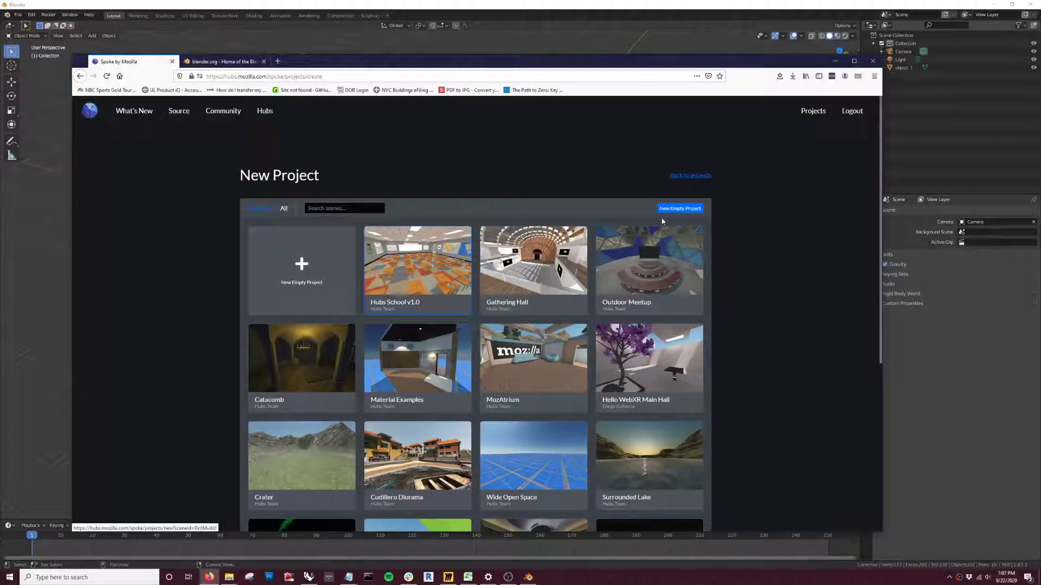
pyautogui.click(678, 210)
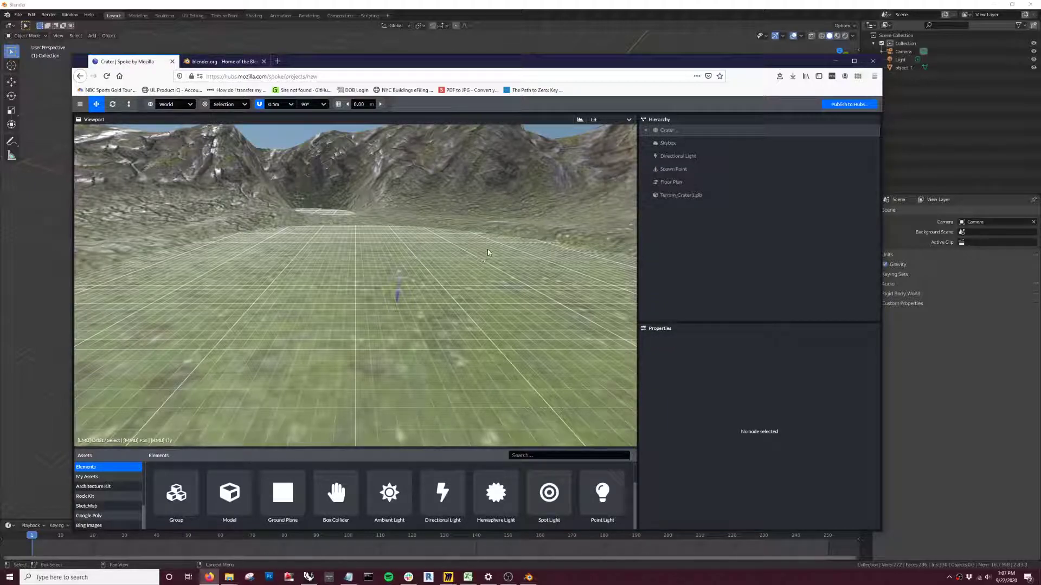
# Step: Delete the Terrain_Crater1.glb model from the scene
pyautogui.click(675, 201)
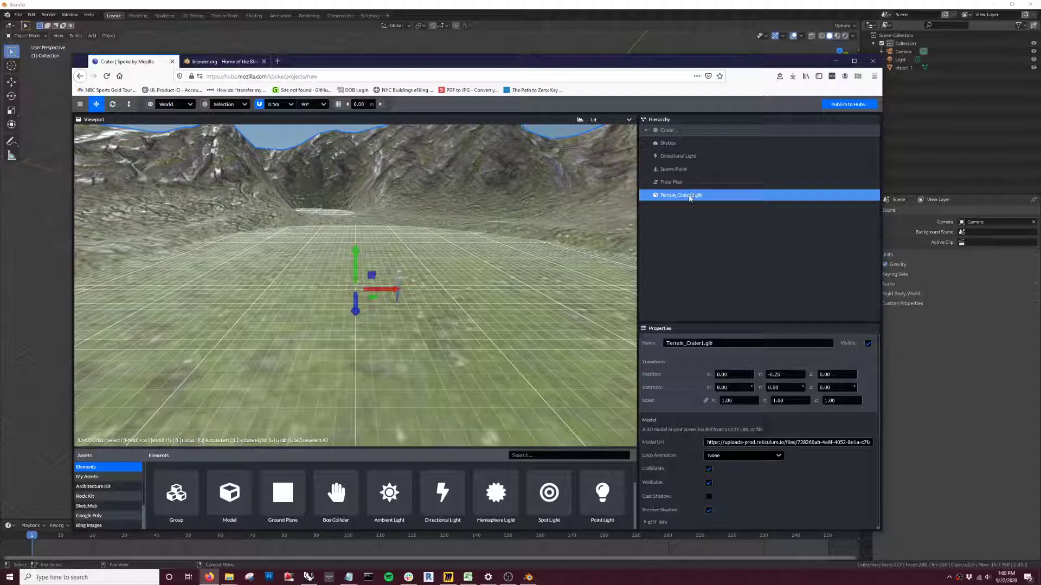
pyautogui.press('Delete')
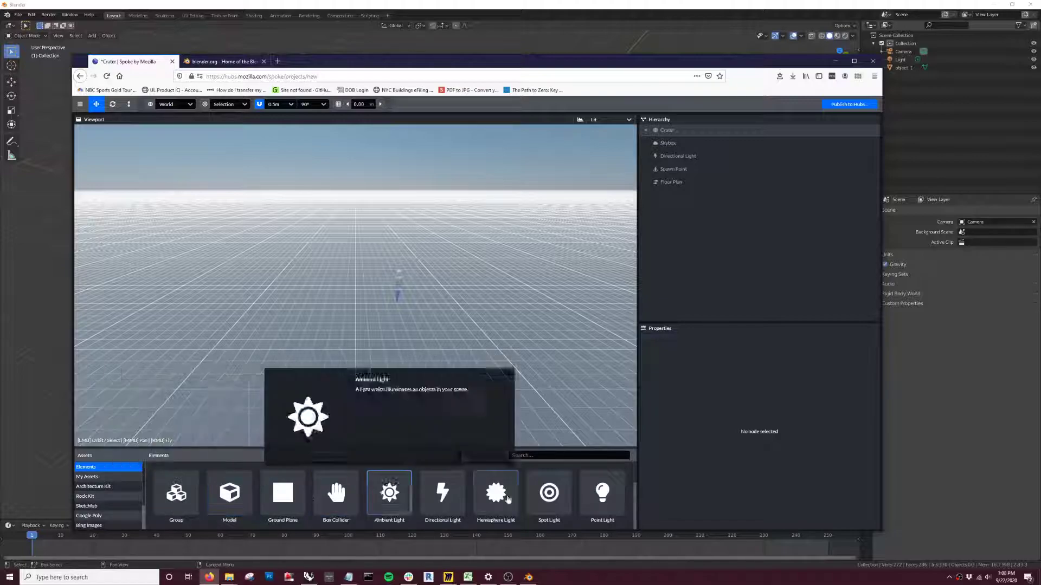
pyautogui.moveTo(606, 519)
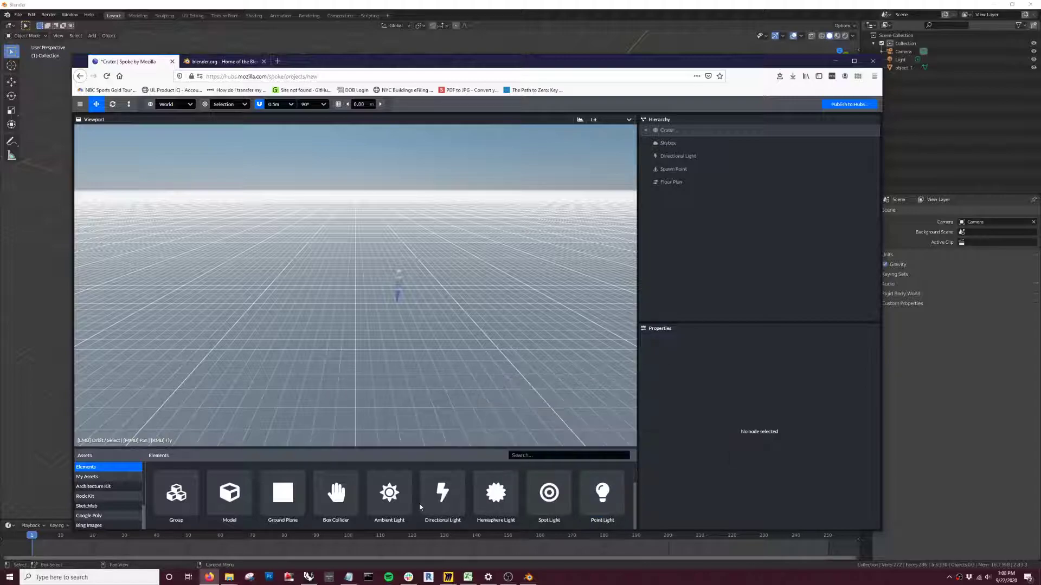
pyautogui.moveTo(218, 497)
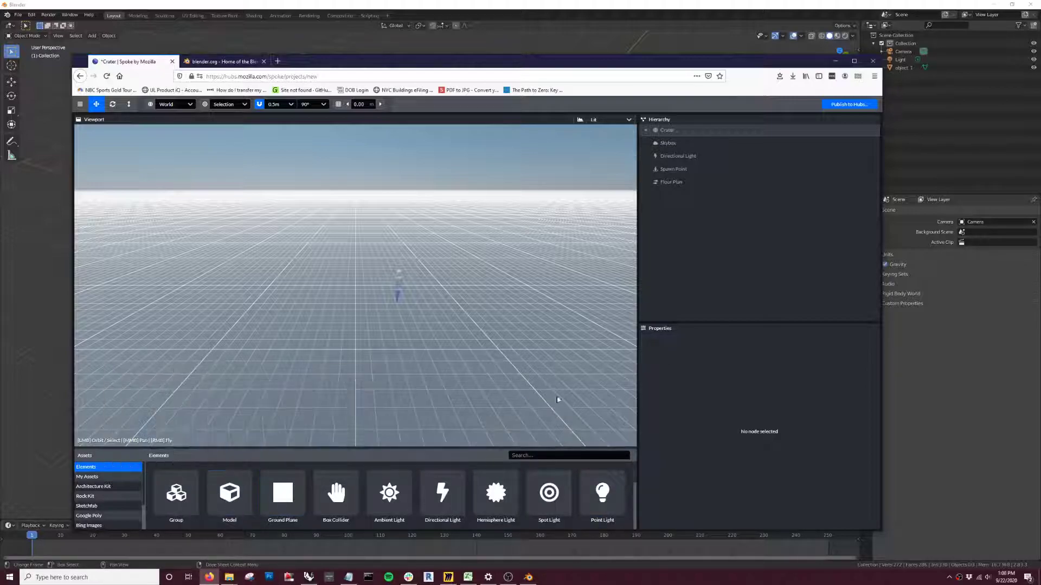
# Step: Delete the old Demo Objects.glb, Demo Floor.glb, floor.glb and things.glb files from the personal assets
pyautogui.click(89, 478)
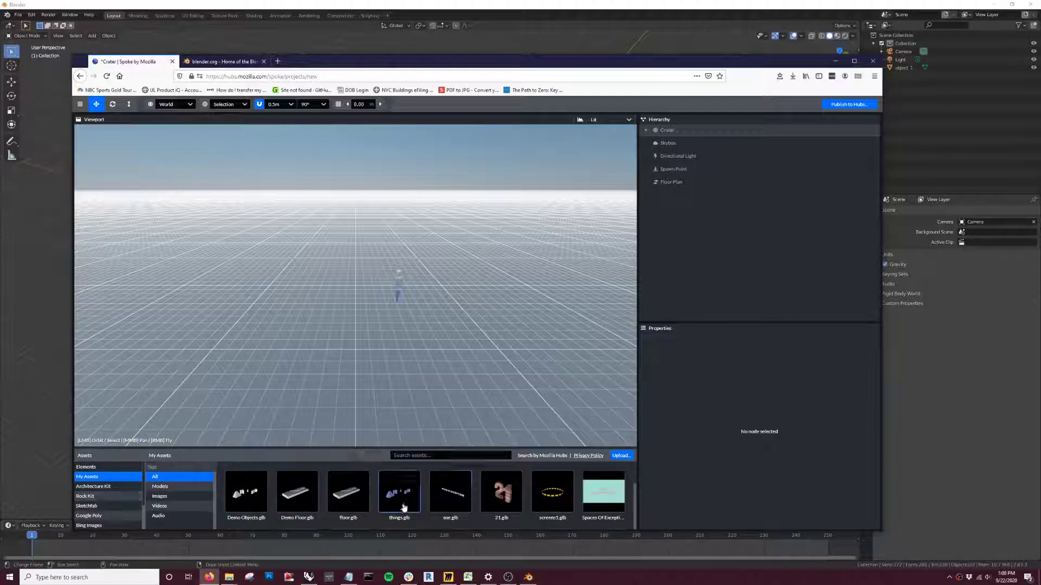
pyautogui.moveTo(256, 520)
pyautogui.rightClick(247, 502)
pyautogui.click(260, 490)
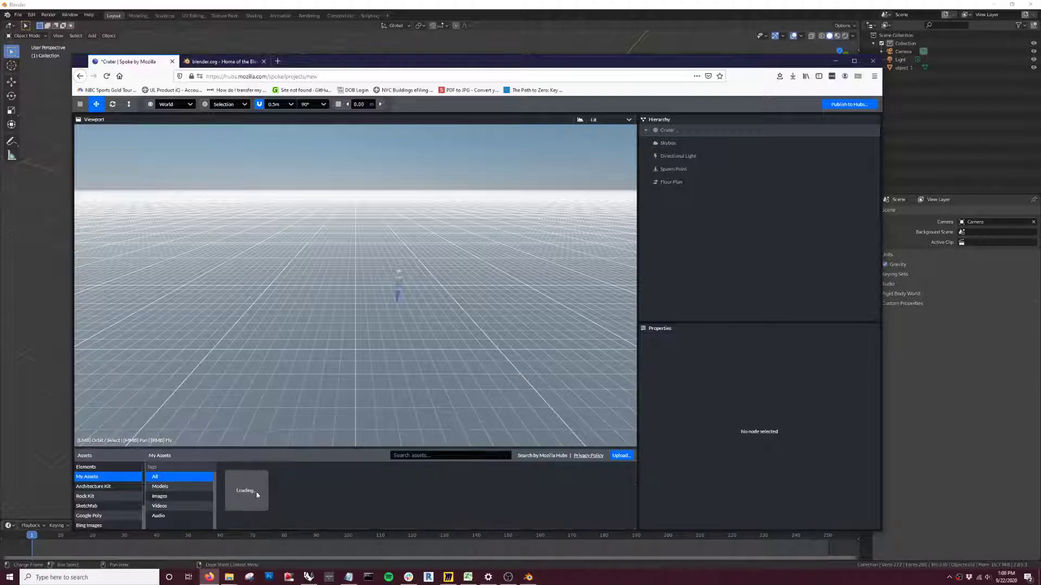
pyautogui.rightClick(252, 499)
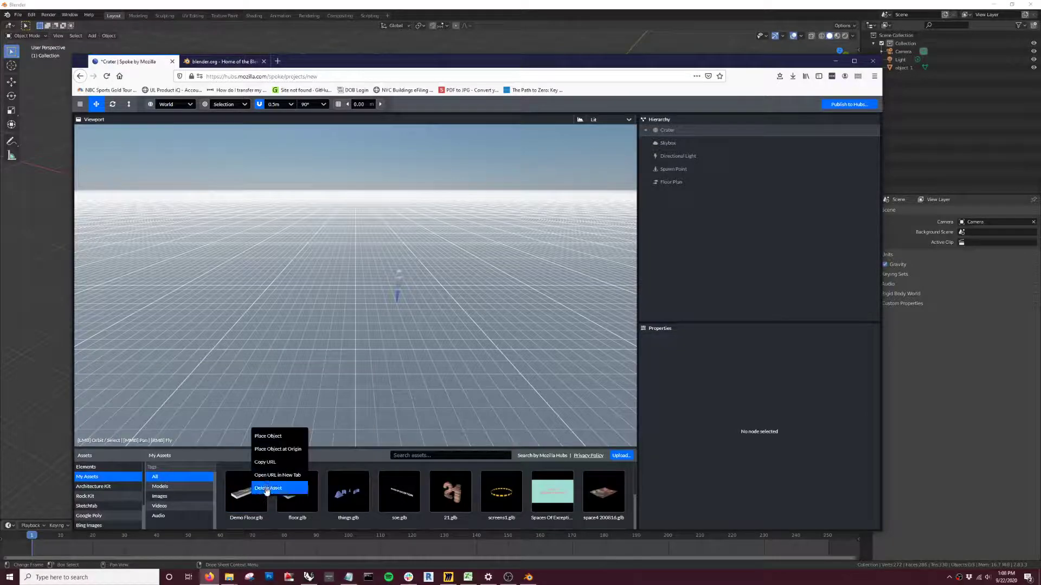
pyautogui.click(263, 489)
pyautogui.rightClick(248, 499)
pyautogui.click(257, 490)
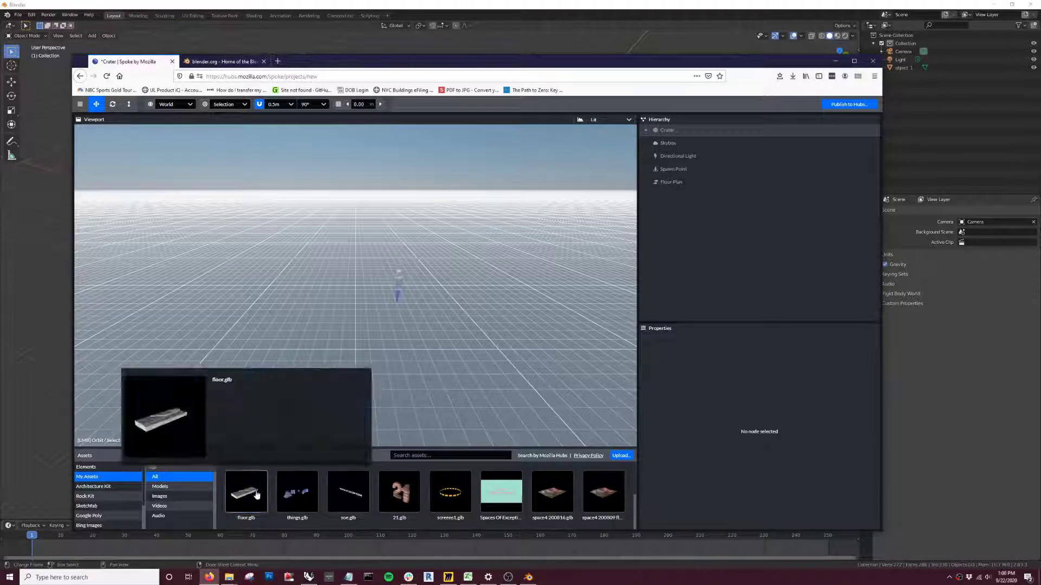
pyautogui.rightClick(249, 499)
pyautogui.click(258, 491)
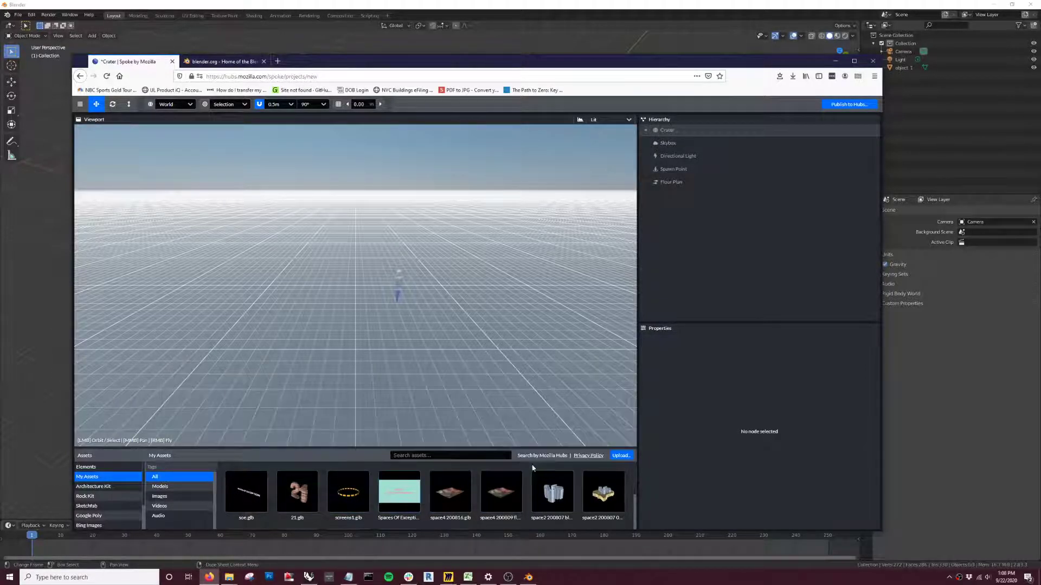
# Step: Upload Demo Base.glb from the Demo 200921 folder to the personal assets
pyautogui.click(619, 457)
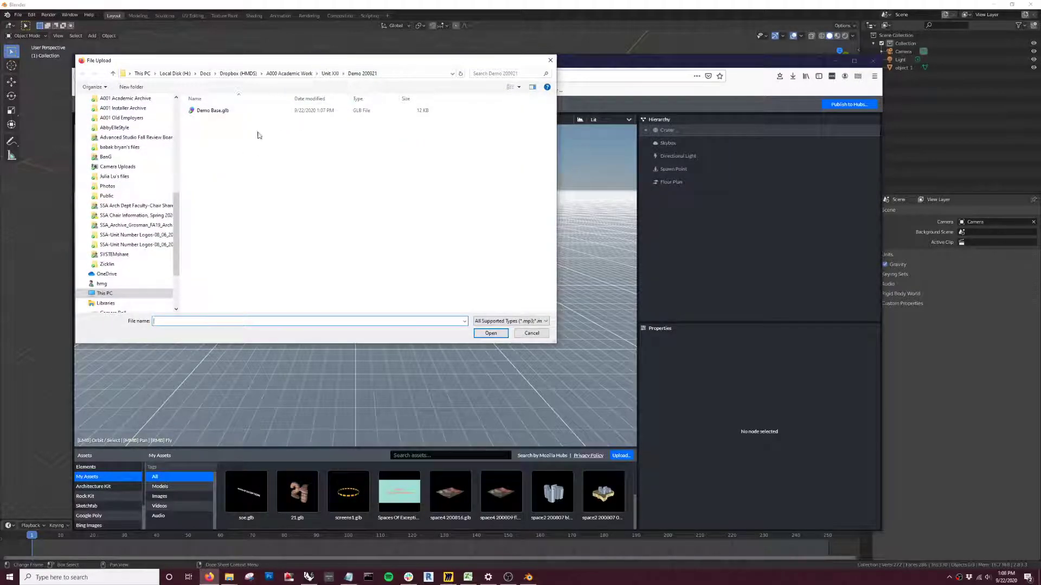
pyautogui.click(200, 113)
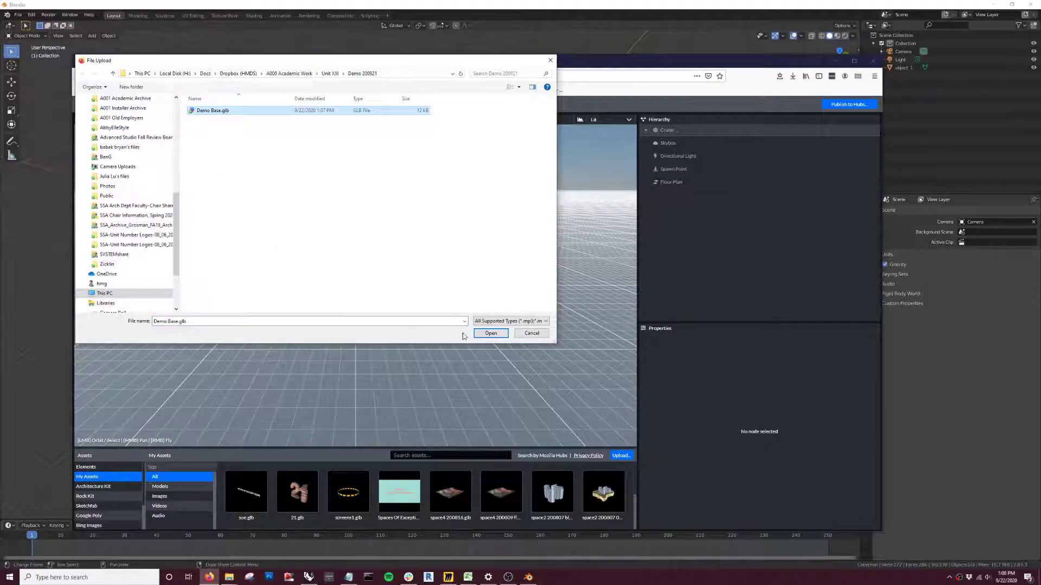
pyautogui.click(490, 334)
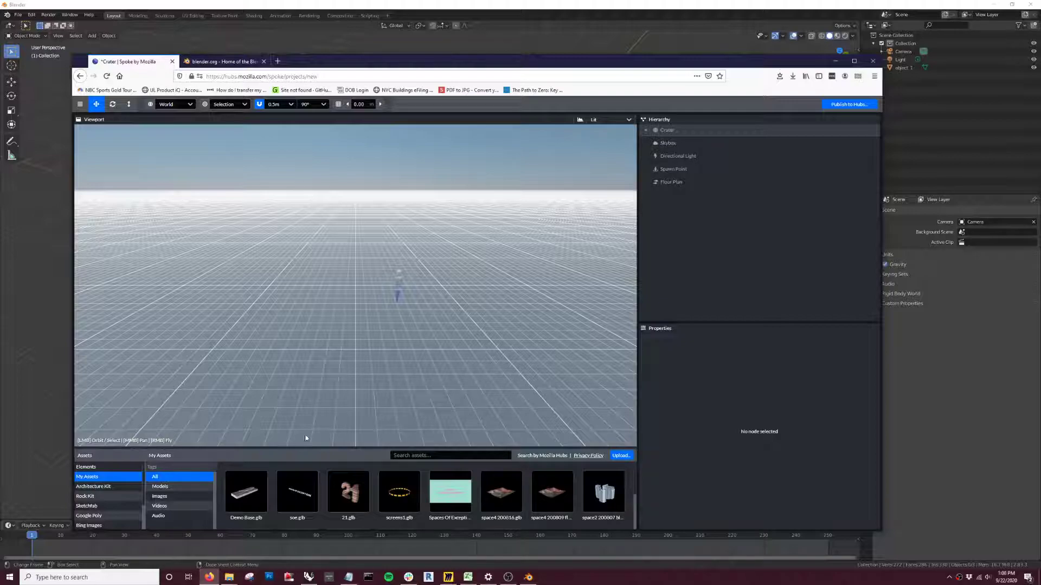
# Step: Place the Demo Base.glb asset freehand in the scene at about X -3, Y -5.5, Z -7
pyautogui.moveTo(243, 503)
pyautogui.moveTo(252, 503); pyautogui.dragTo(326, 305)
pyautogui.moveTo(349, 374); pyautogui.dragTo(353, 330, button='right')
pyautogui.moveTo(353, 331); pyautogui.dragTo(389, 383)
# Step: Set the position of the Demo Base.glb model to X 0, Y 0, Z 0
pyautogui.click(673, 182)
pyautogui.click(676, 196)
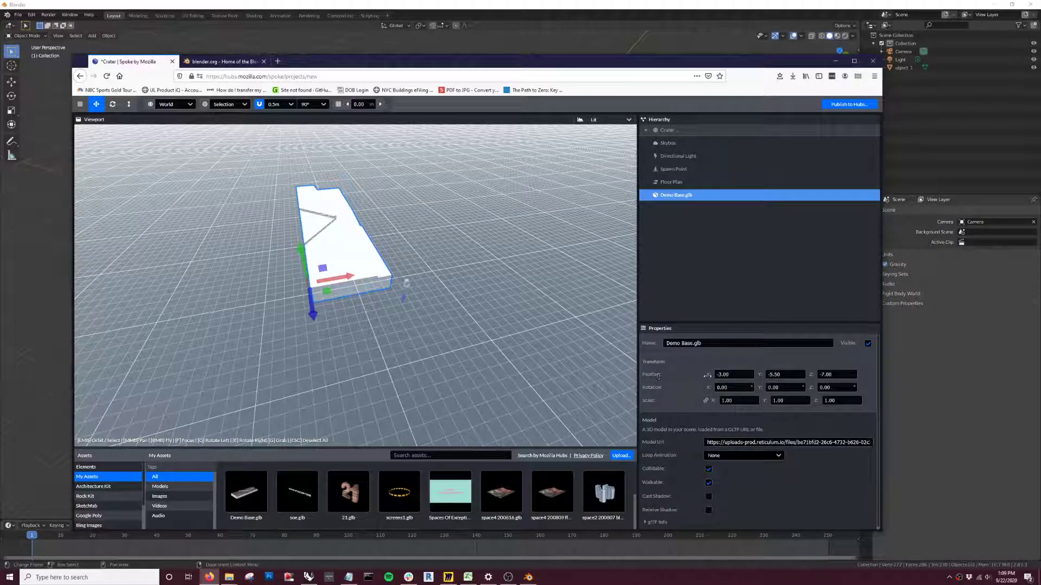
pyautogui.click(729, 374)
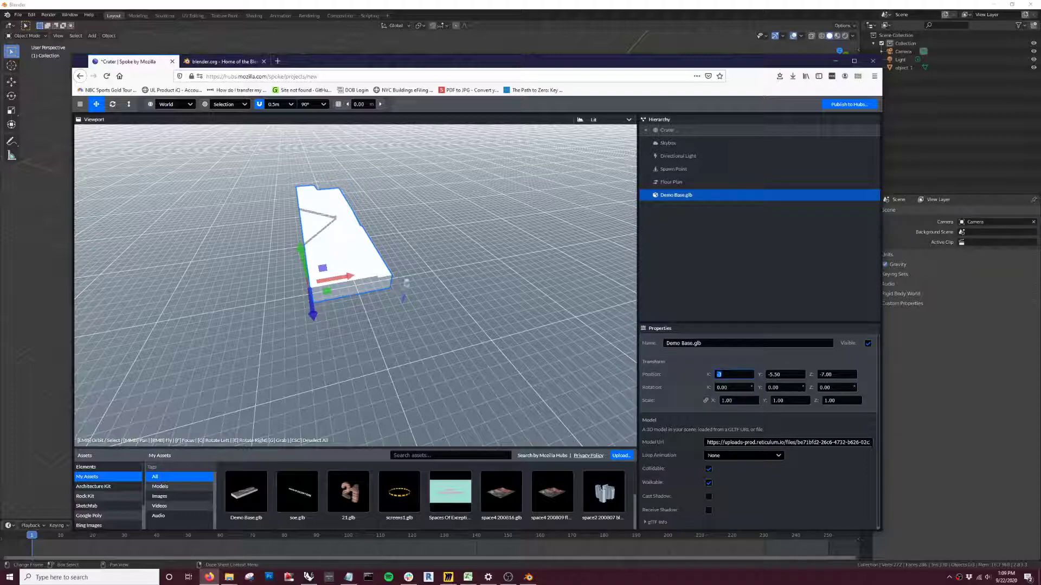
pyautogui.write('0')
pyautogui.press('Tab')
pyautogui.write('0')
pyautogui.press('Tab')
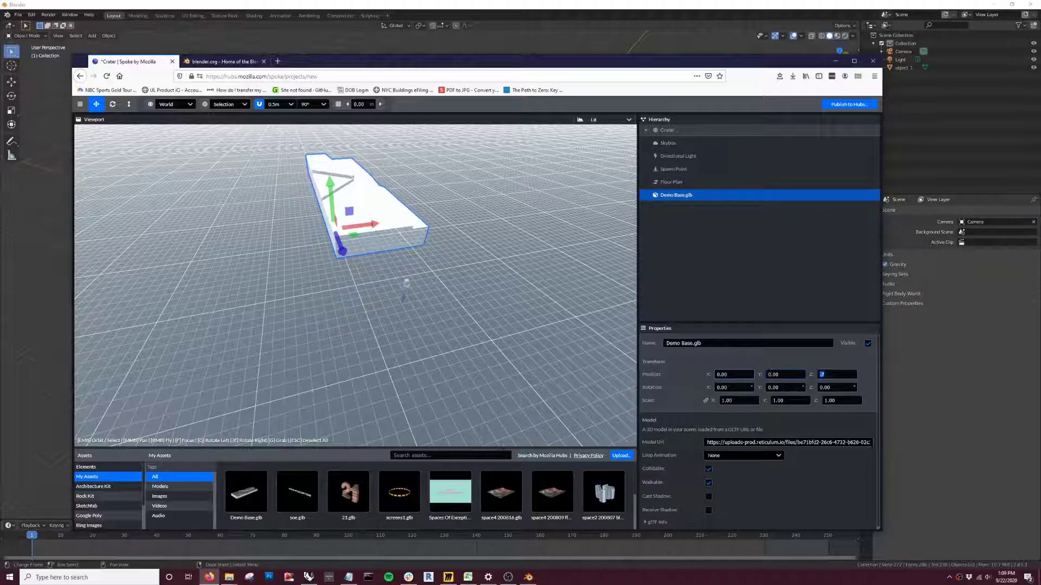
pyautogui.write('0')
pyautogui.press('Tab')
# Step: Hide the viewport grid and check the placed base model around its origin
pyautogui.moveTo(412, 326); pyautogui.dragTo(537, 361)
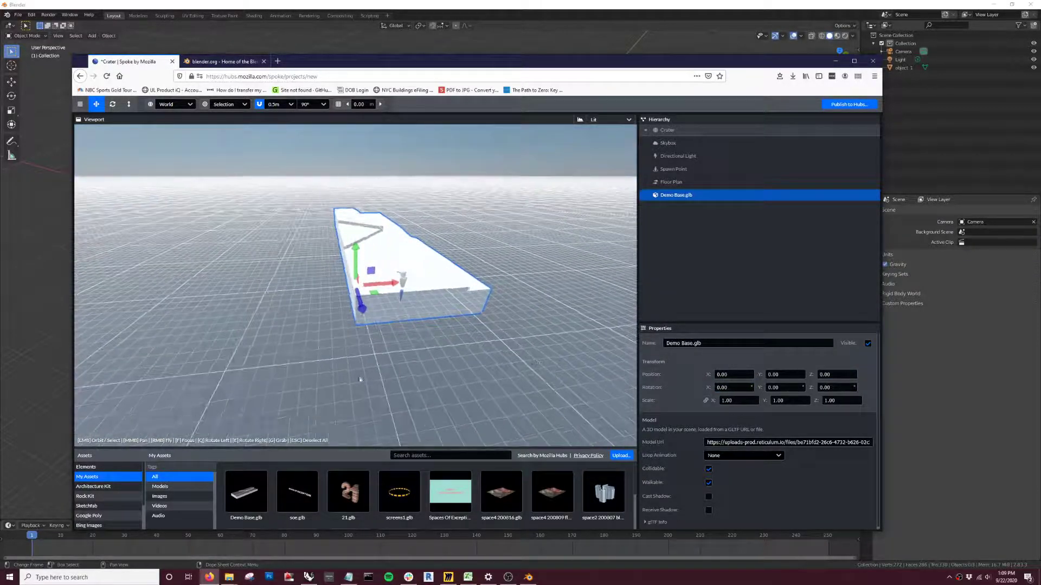
pyautogui.click(338, 104)
pyautogui.moveTo(276, 301)
pyautogui.mouseDown()
pyautogui.moveTo(249, 262)
pyautogui.moveTo(239, 288)
pyautogui.moveTo(277, 318)
pyautogui.moveTo(259, 298)
pyautogui.mouseUp()
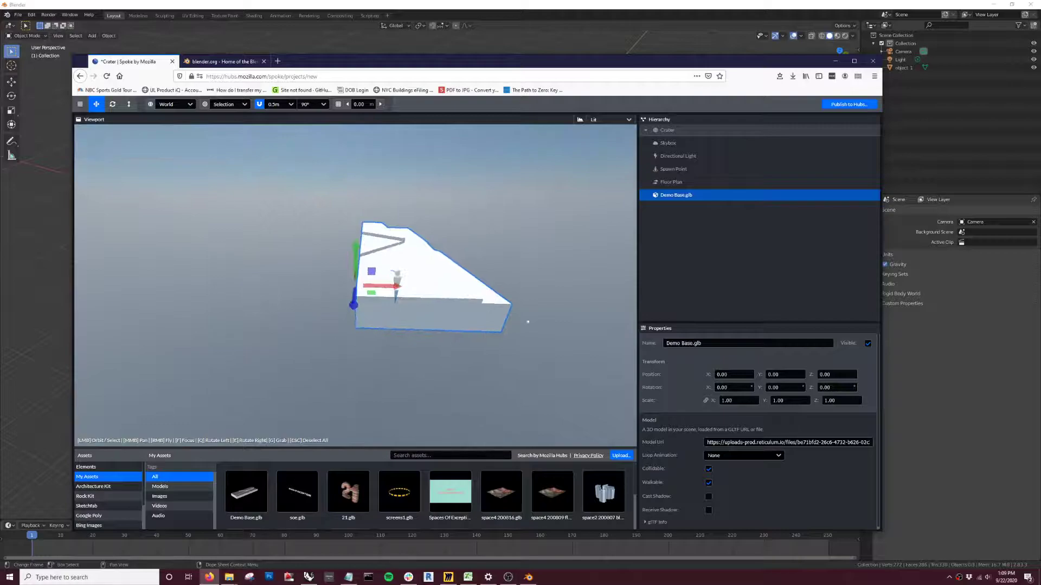
pyautogui.moveTo(516, 311); pyautogui.dragTo(516, 319)
pyautogui.scroll(5, 516, 323)
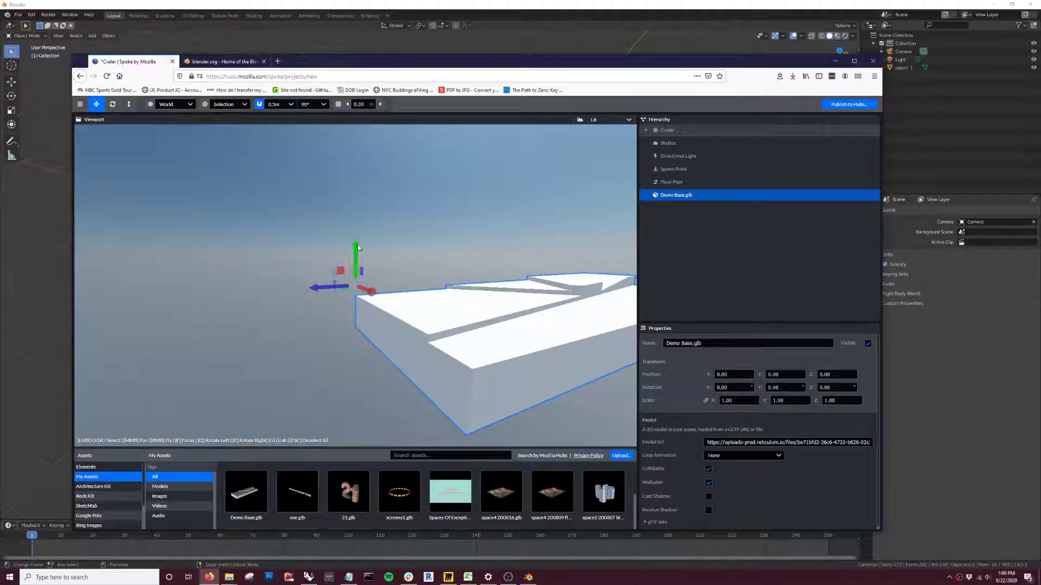
pyautogui.scroll(-3, 352, 233)
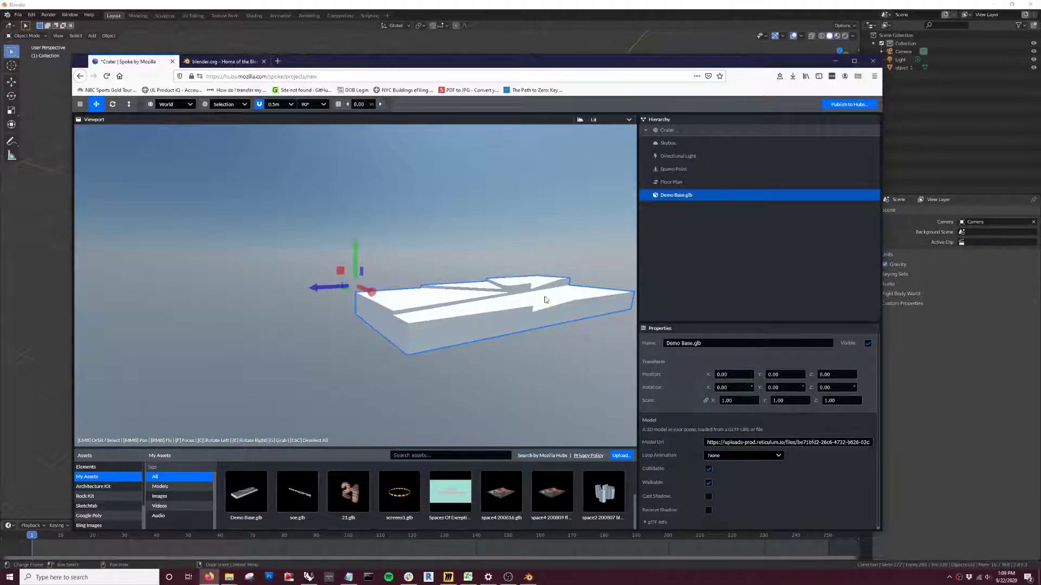
# Step: Regenerate the Floor Plan for the base model with its existing settings
pyautogui.click(457, 365)
pyautogui.moveTo(425, 272); pyautogui.dragTo(385, 389)
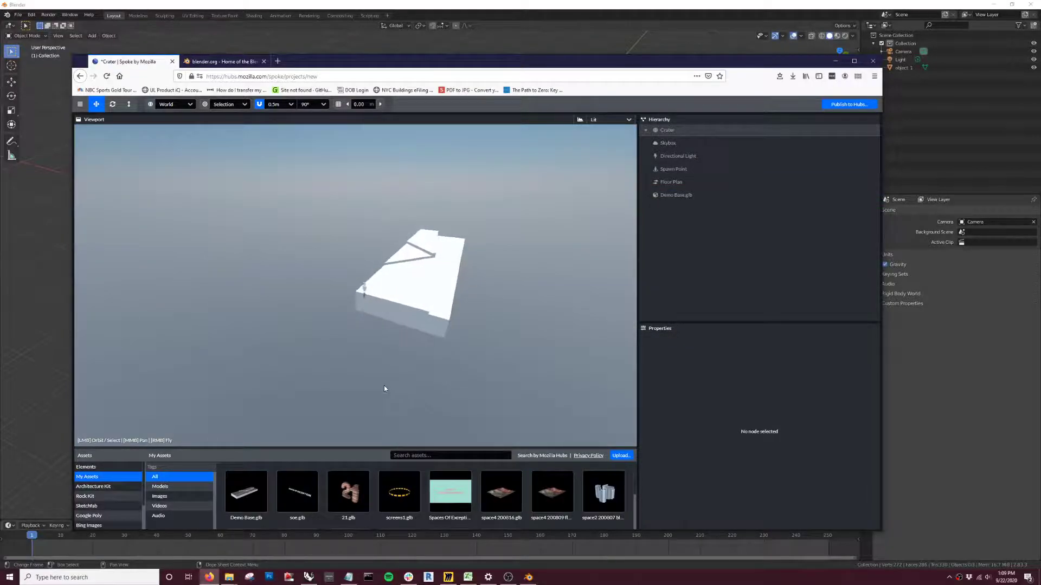
pyautogui.click(671, 183)
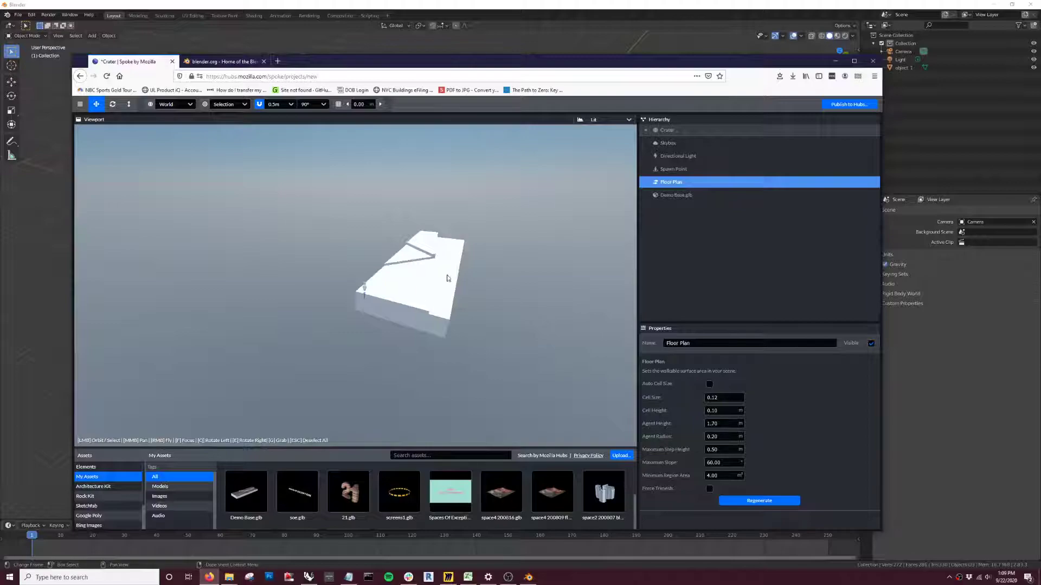
pyautogui.click(759, 502)
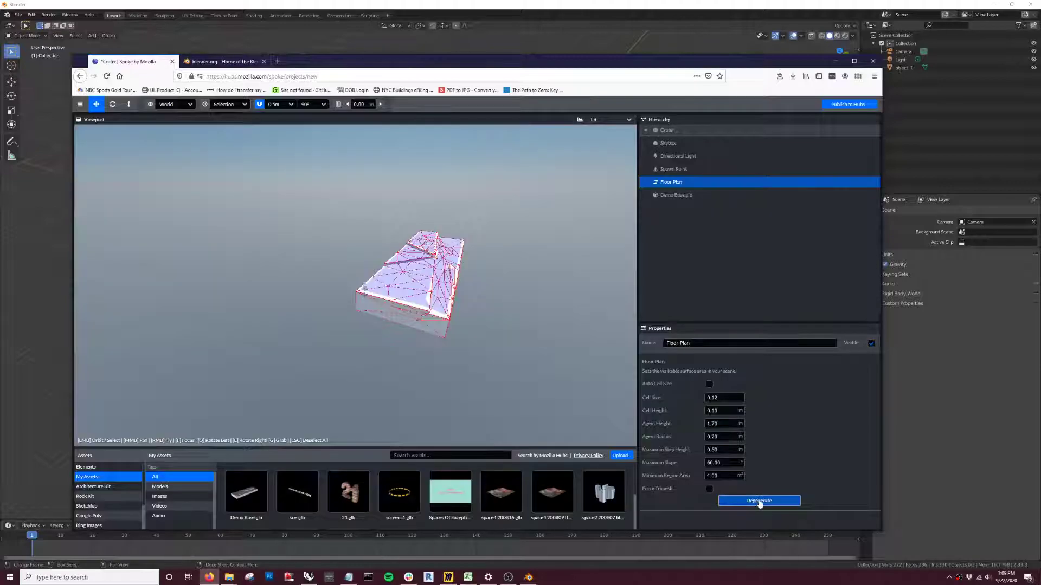
# Step: Examine the walkable floor plan mesh on the base model and the spawn point near its corner
pyautogui.scroll(3, 476, 307)
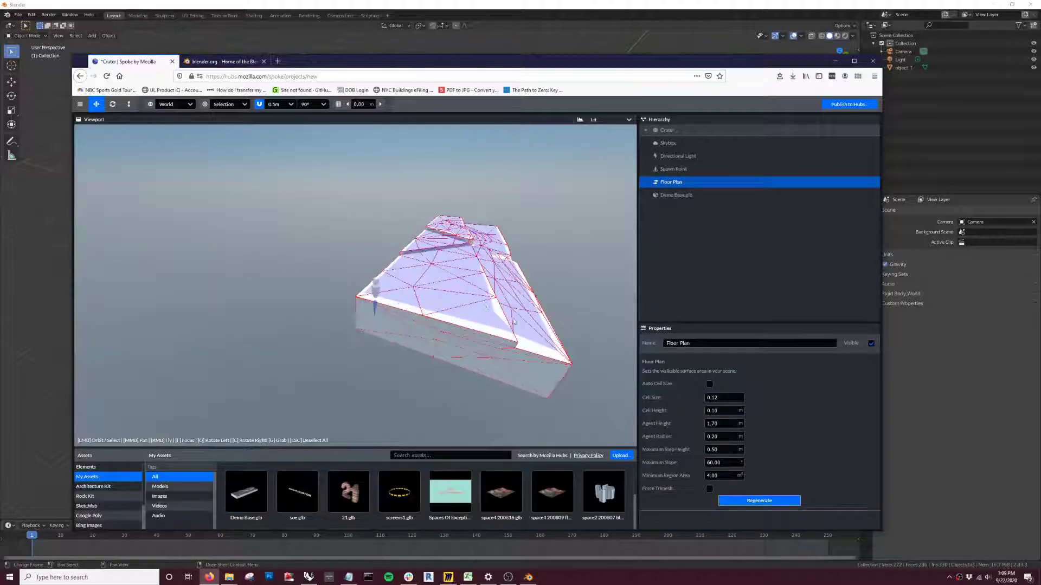
pyautogui.moveTo(432, 380); pyautogui.dragTo(394, 314)
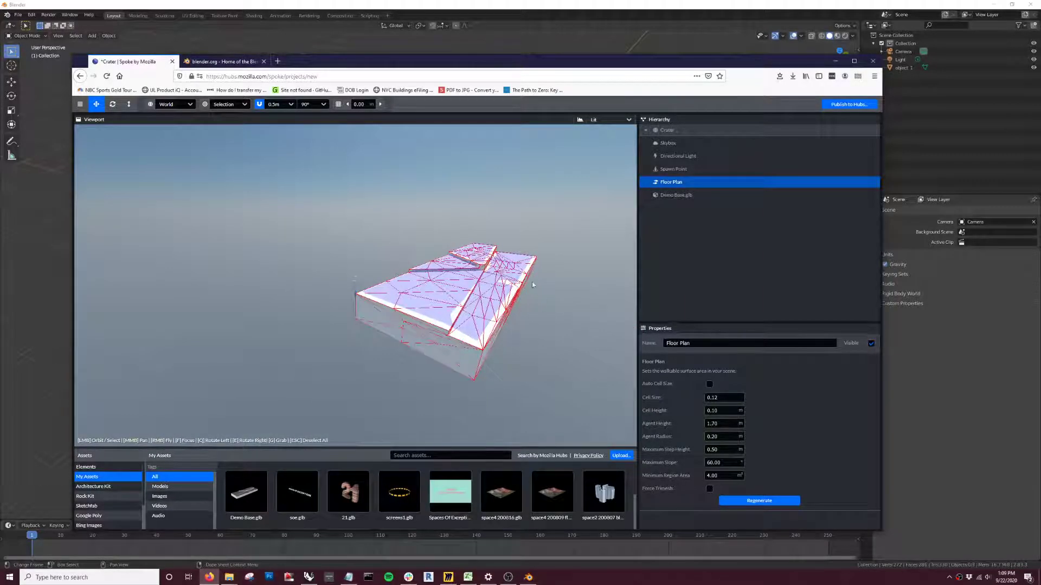
pyautogui.moveTo(537, 343); pyautogui.dragTo(478, 315)
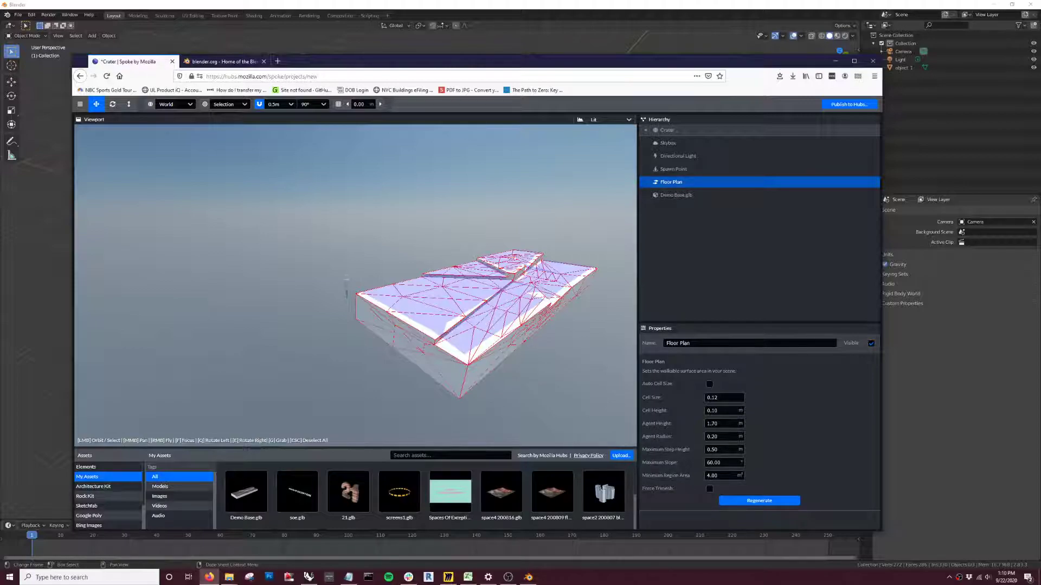
pyautogui.scroll(5, 548, 323)
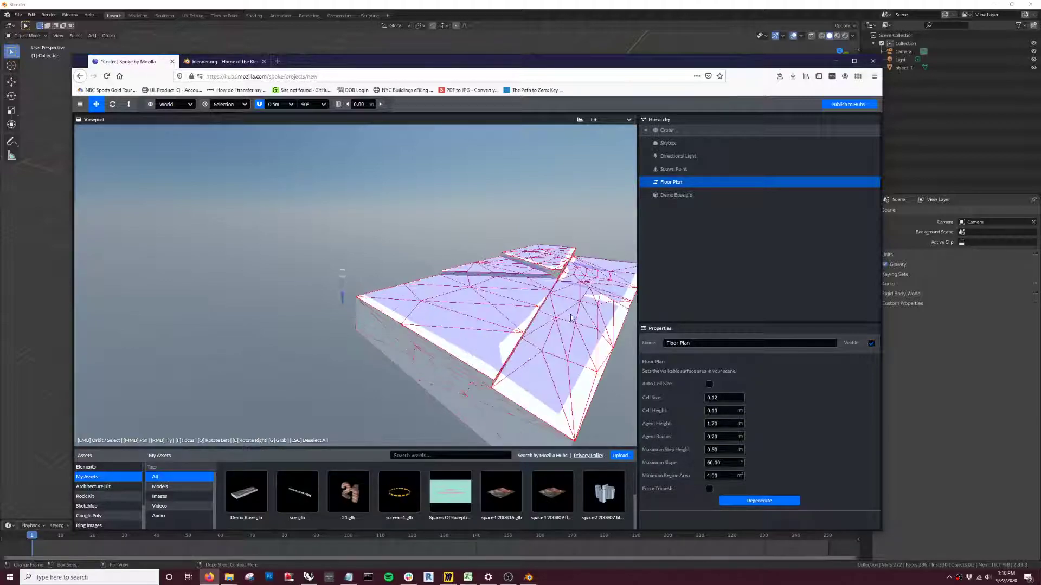
pyautogui.scroll(-3, 548, 324)
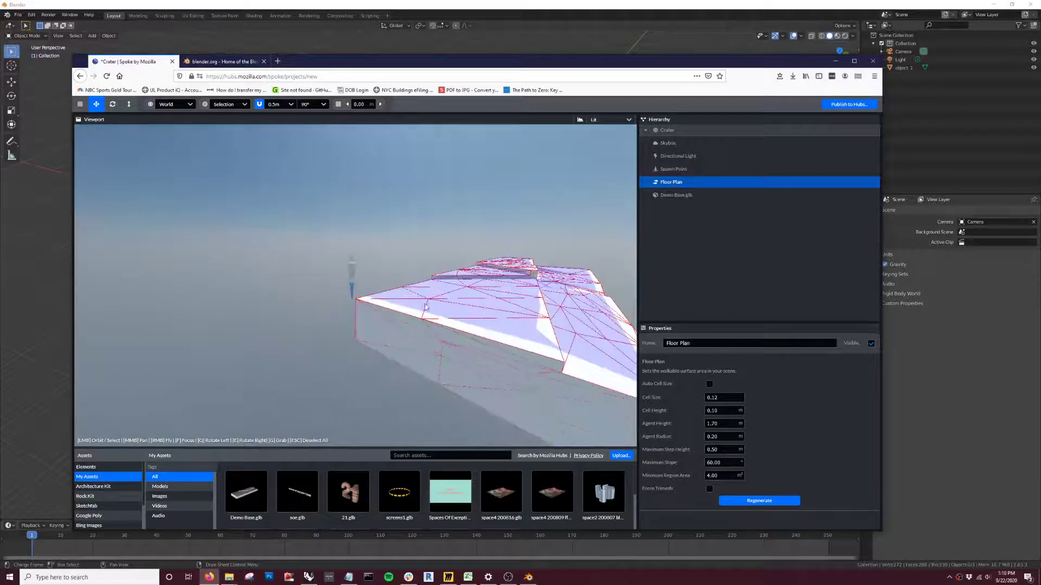
pyautogui.scroll(2, 458, 291)
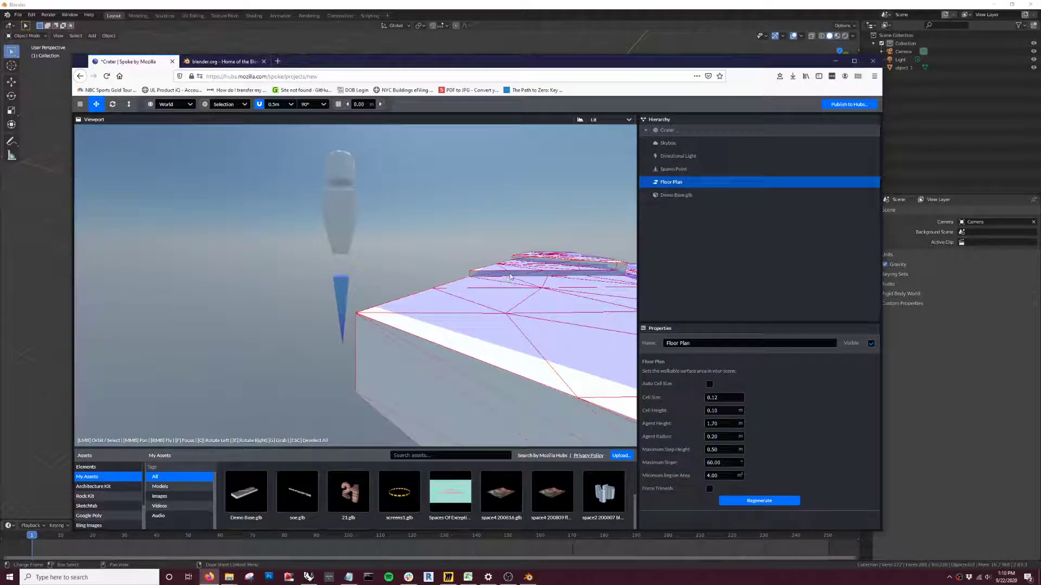
pyautogui.scroll(-3, 359, 332)
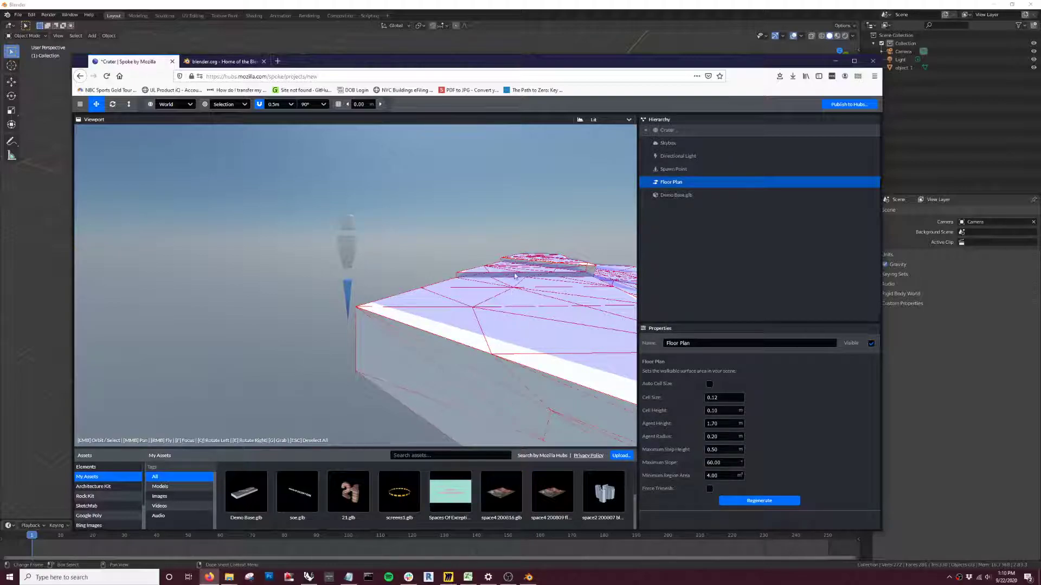
pyautogui.scroll(-2, 460, 308)
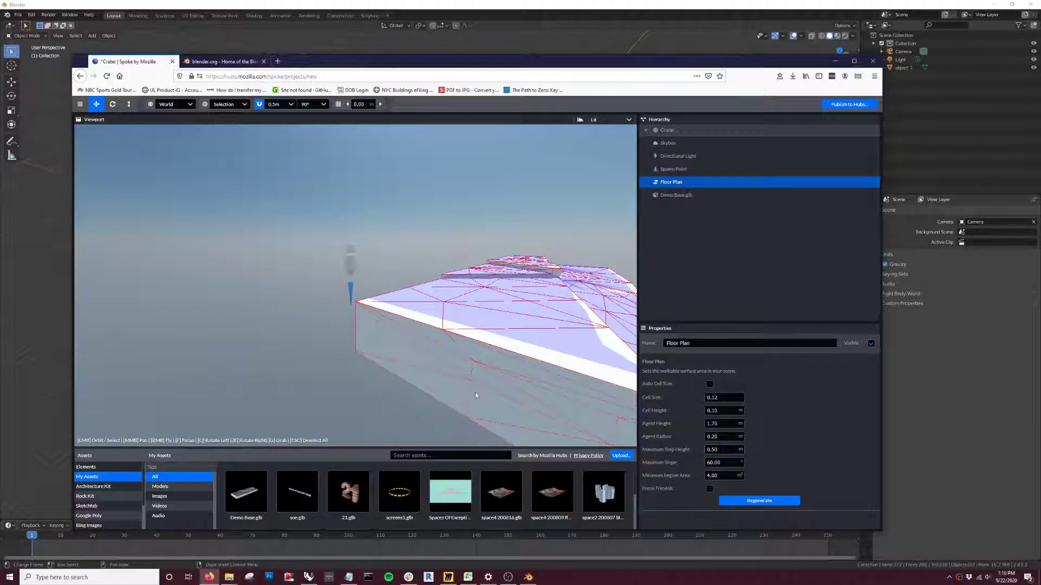
pyautogui.scroll(-3, 378, 375)
pyautogui.moveTo(379, 384); pyautogui.dragTo(410, 323)
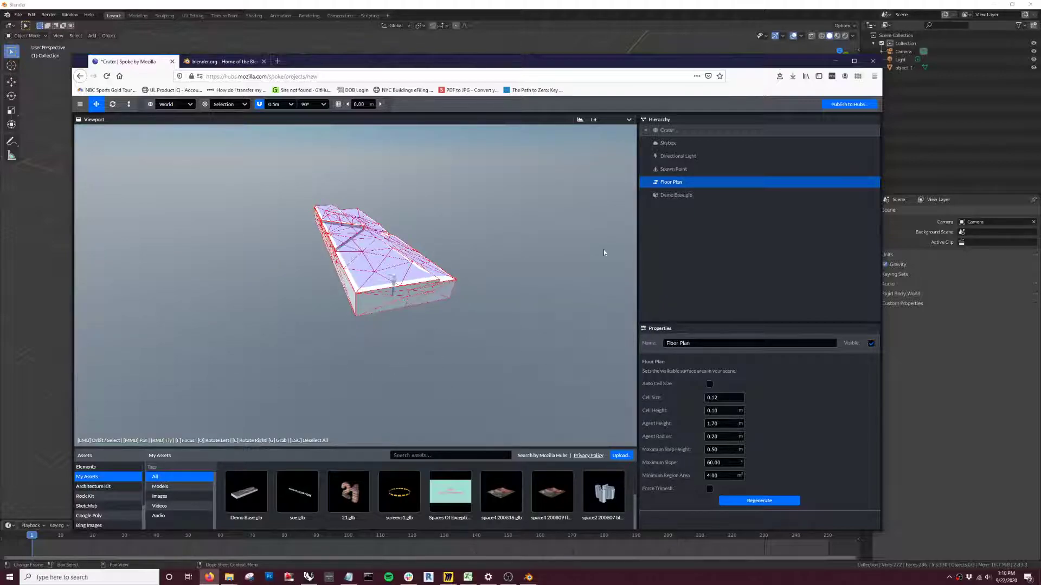
# Step: Move the Spawn Point lengthwise along the base model to Z -27
pyautogui.click(448, 355)
pyautogui.scroll(1, 510, 282)
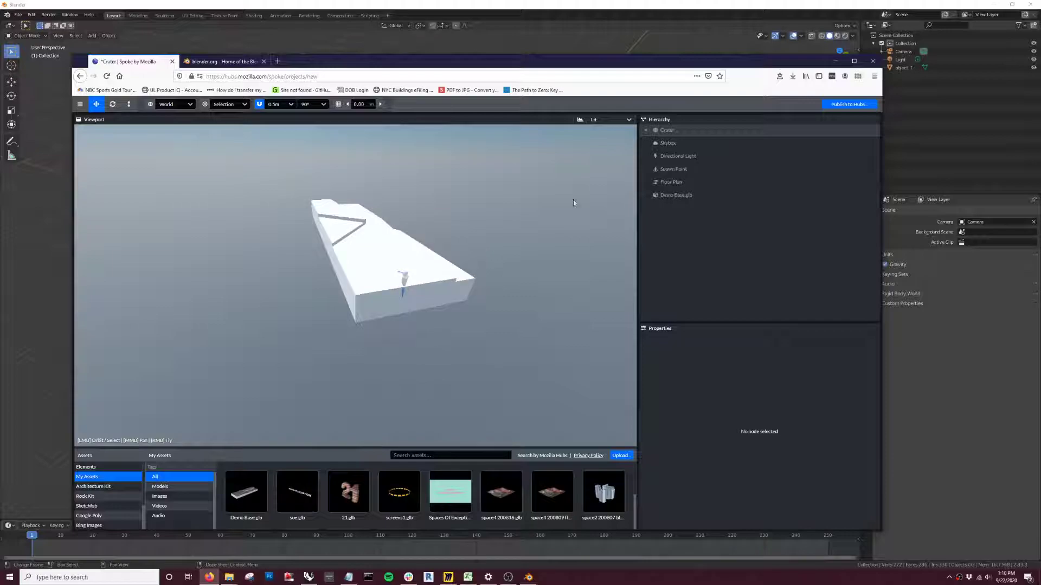
pyautogui.click(672, 170)
pyautogui.moveTo(395, 382); pyautogui.dragTo(437, 349)
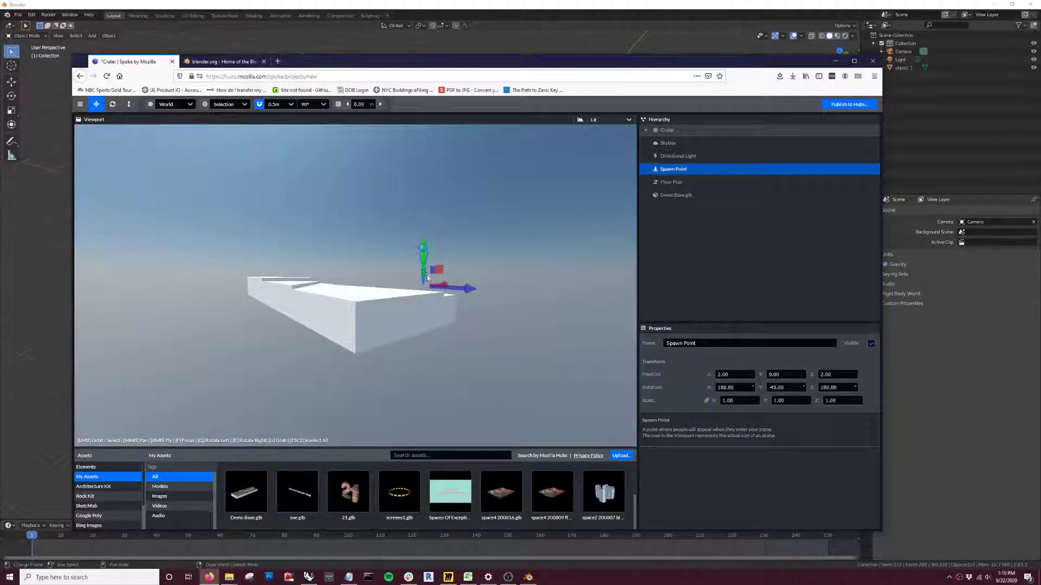
pyautogui.moveTo(379, 342); pyautogui.dragTo(390, 386)
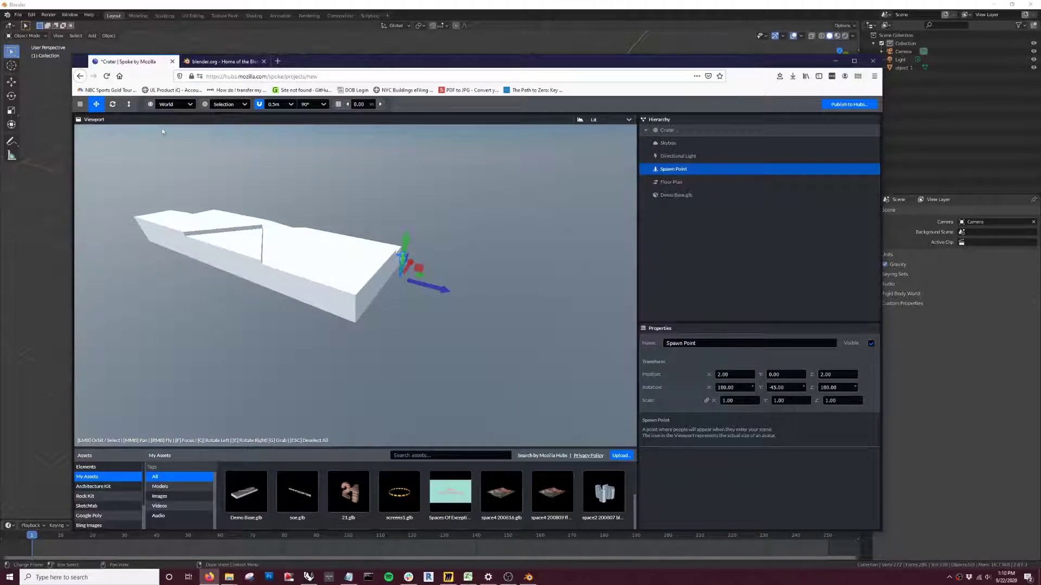
pyautogui.click(112, 105)
pyautogui.click(96, 104)
pyautogui.moveTo(436, 294); pyautogui.dragTo(175, 223)
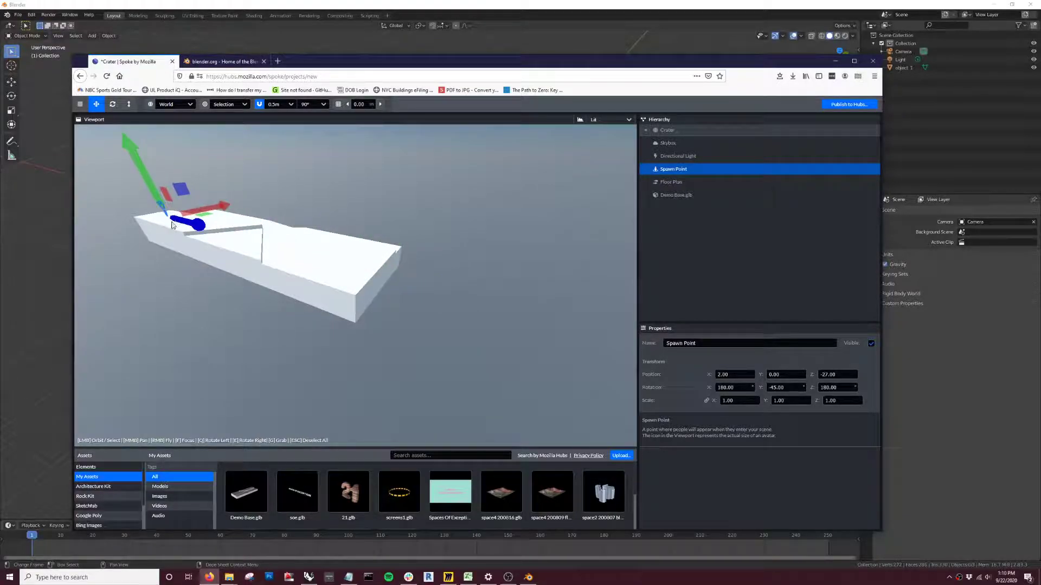
pyautogui.moveTo(148, 265); pyautogui.dragTo(369, 316)
# Step: Save the project as Demo Space 2 and publish the scene to Hubs under the same name
pyautogui.click(858, 105)
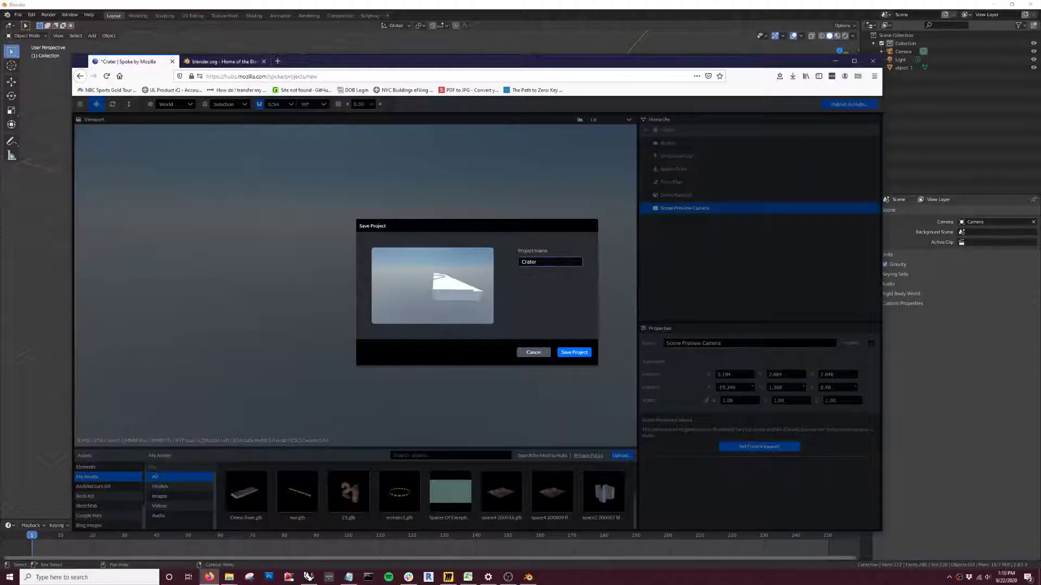
pyautogui.write('Demo Space 2')
pyautogui.click(577, 352)
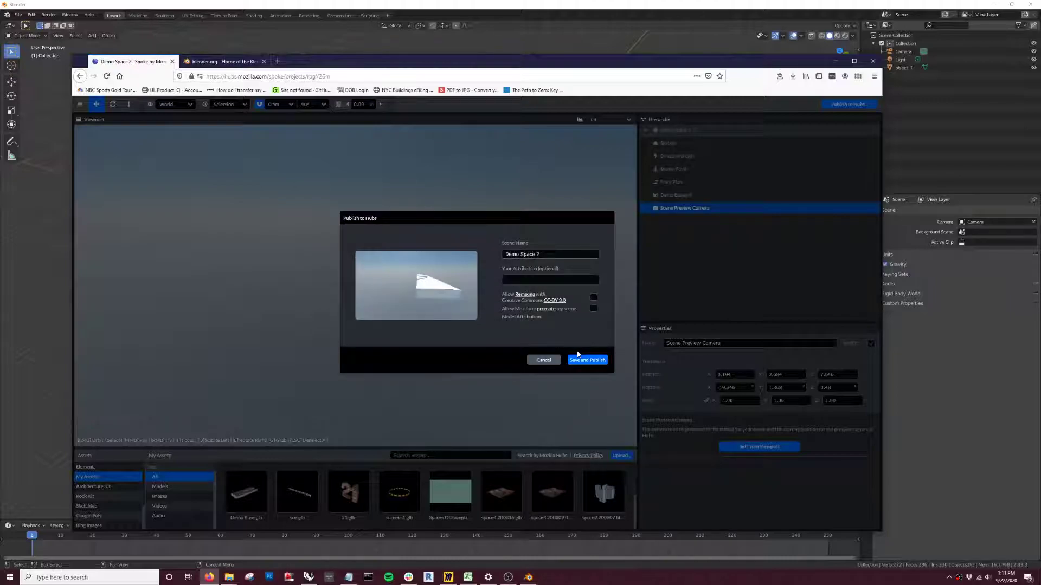
pyautogui.click(586, 362)
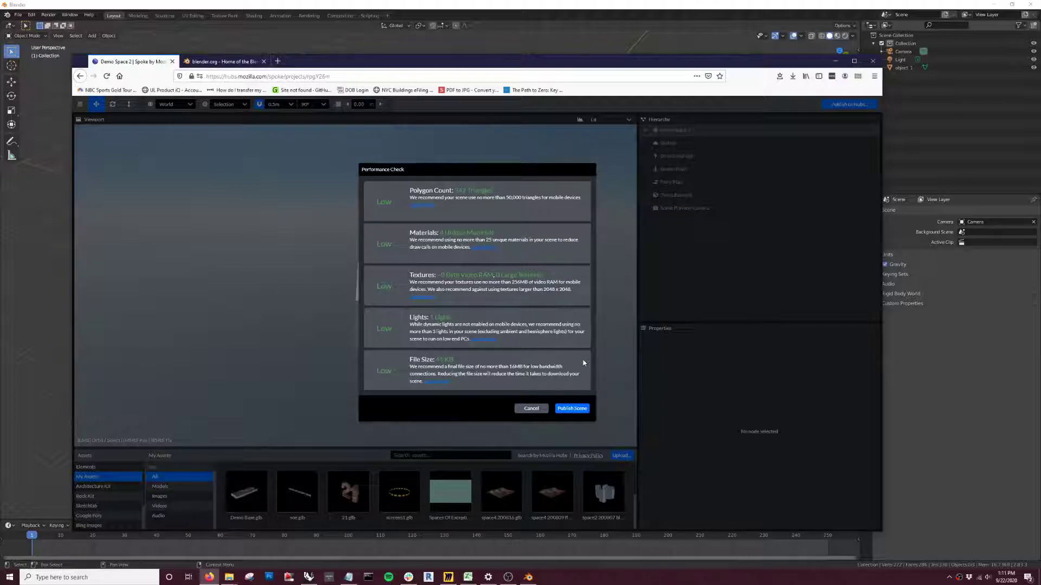
pyautogui.click(574, 409)
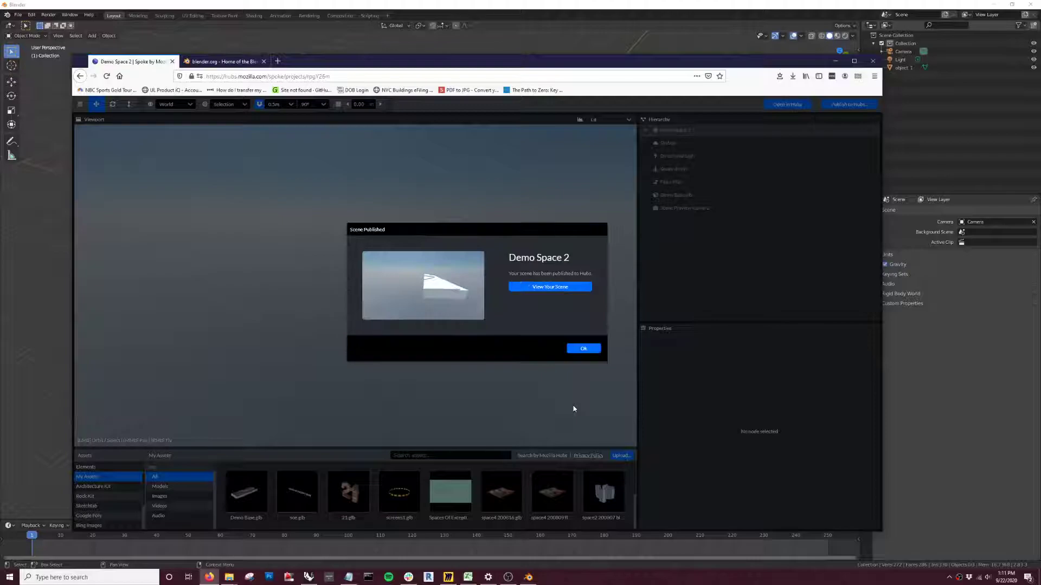
# Step: Open the published scene, create a Hubs room with it, and enter the room with microphone access allowed
pyautogui.click(574, 289)
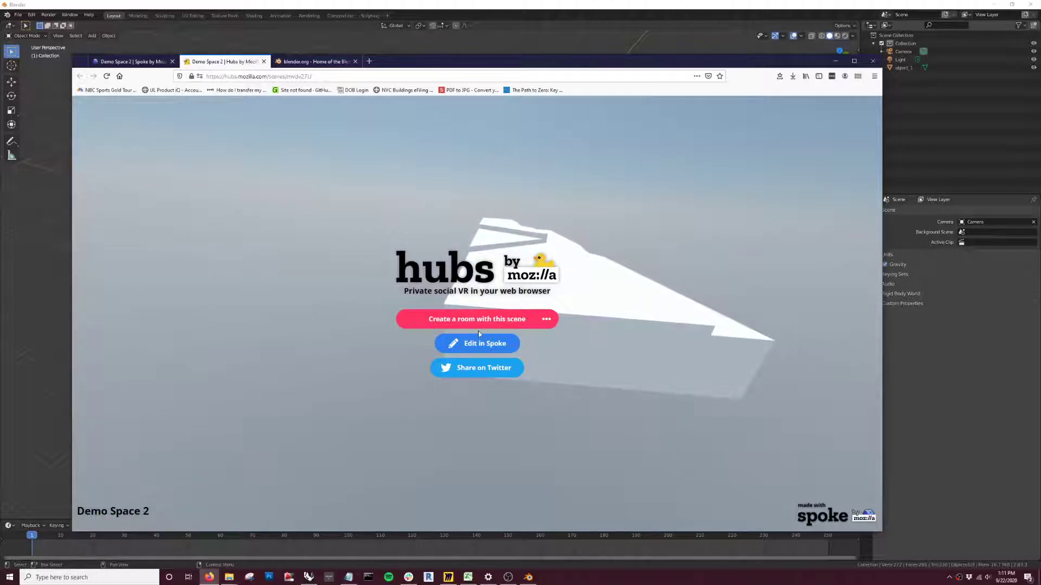
pyautogui.click(467, 320)
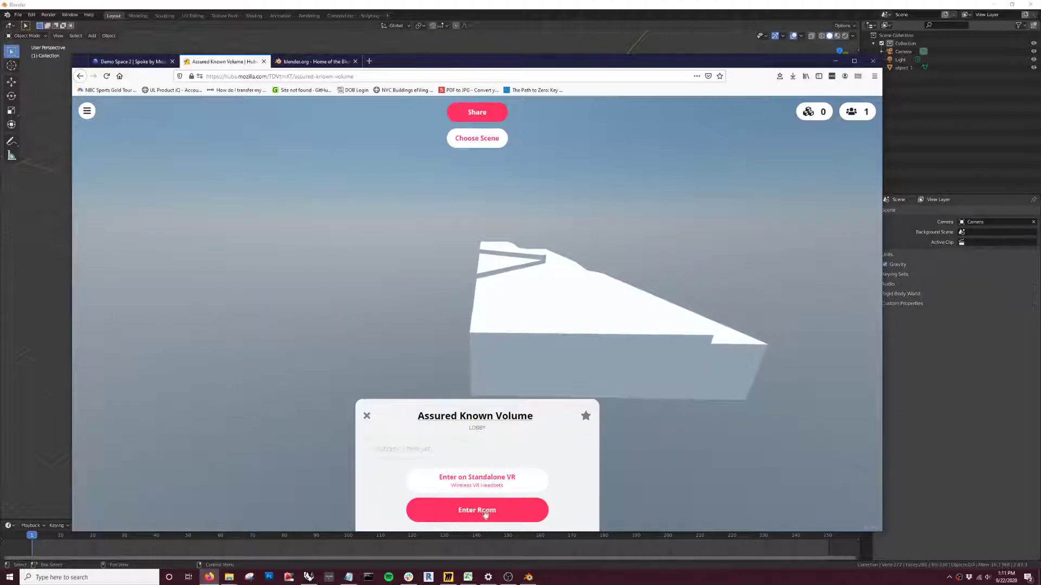
pyautogui.click(484, 510)
pyautogui.click(491, 508)
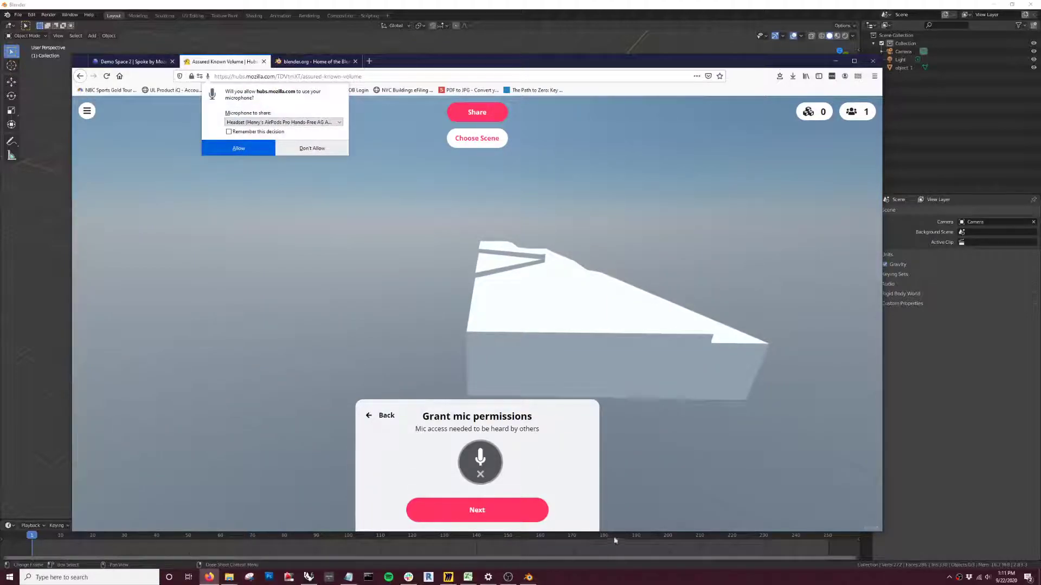
pyautogui.click(247, 147)
pyautogui.click(477, 510)
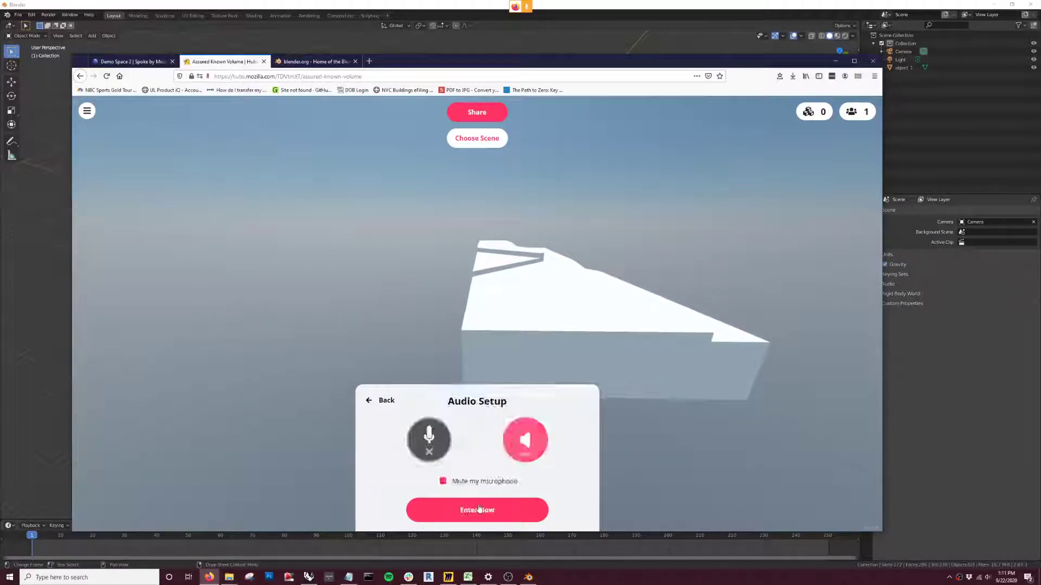
pyautogui.click(481, 507)
# Step: Look around the base model from inside the Hubs room, and close the room
pyautogui.moveTo(485, 396); pyautogui.dragTo(627, 385)
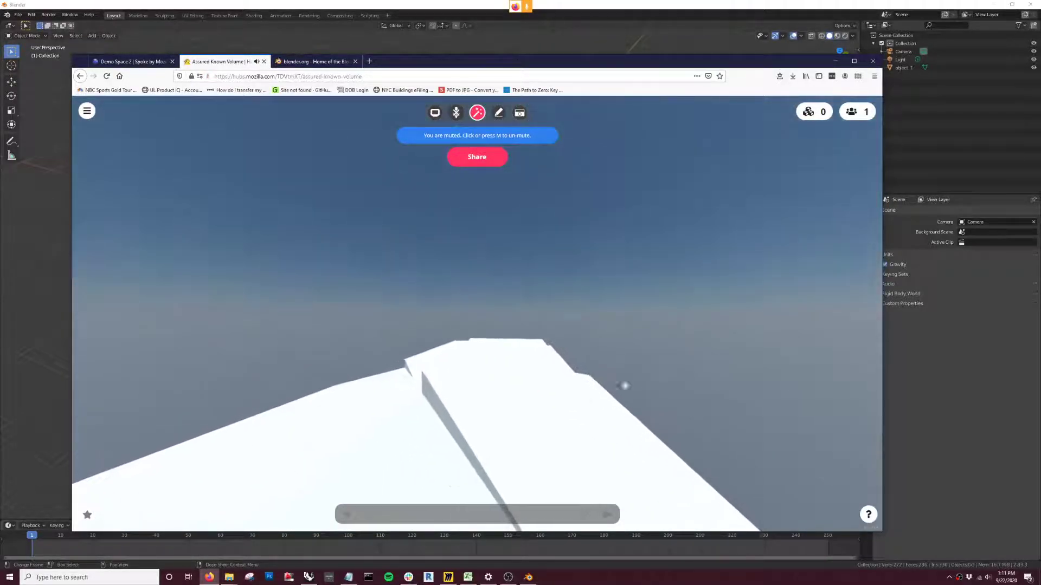
pyautogui.moveTo(428, 465); pyautogui.dragTo(642, 493)
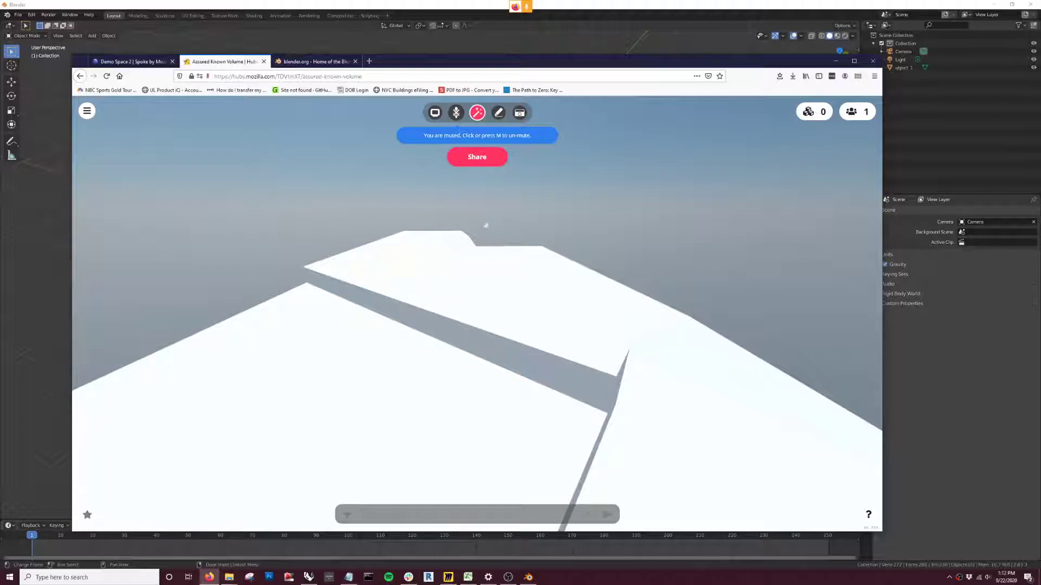
pyautogui.click(263, 62)
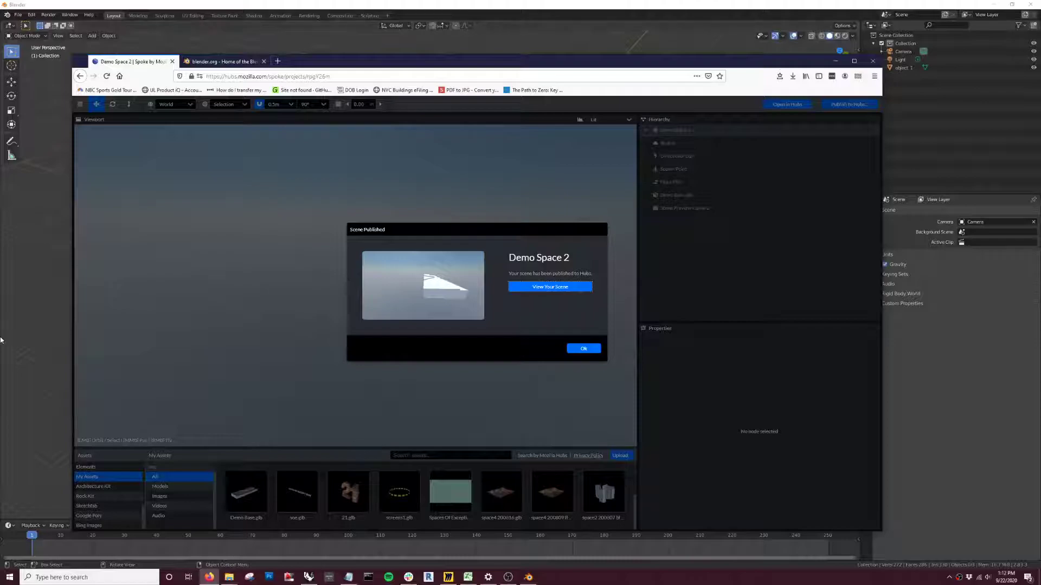
# Step: Switch to Rhino, hide the base layer, and show the objects and objects pink layers, making objects pink current
pyautogui.click(309, 577)
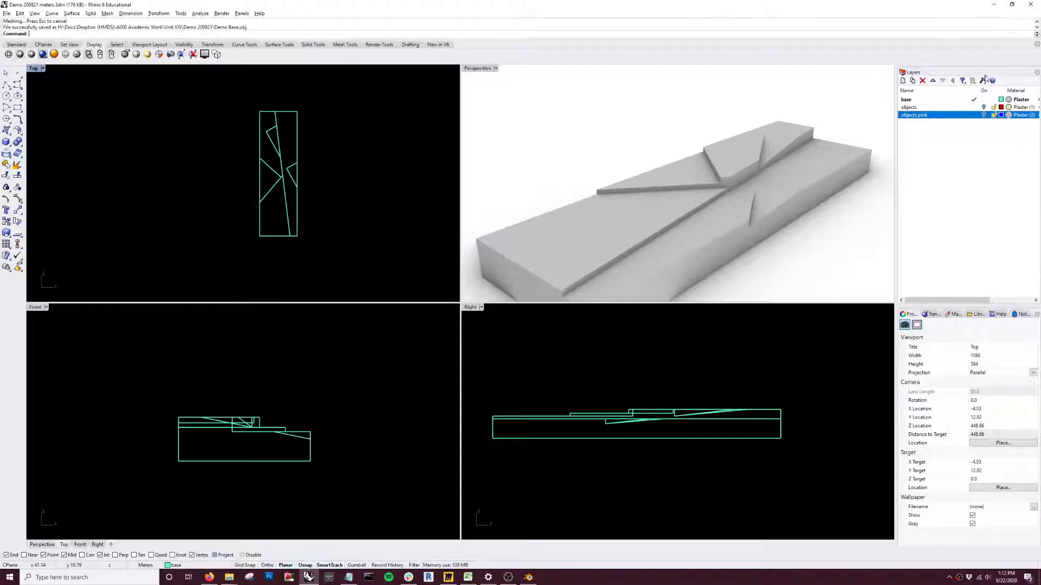
pyautogui.click(974, 107)
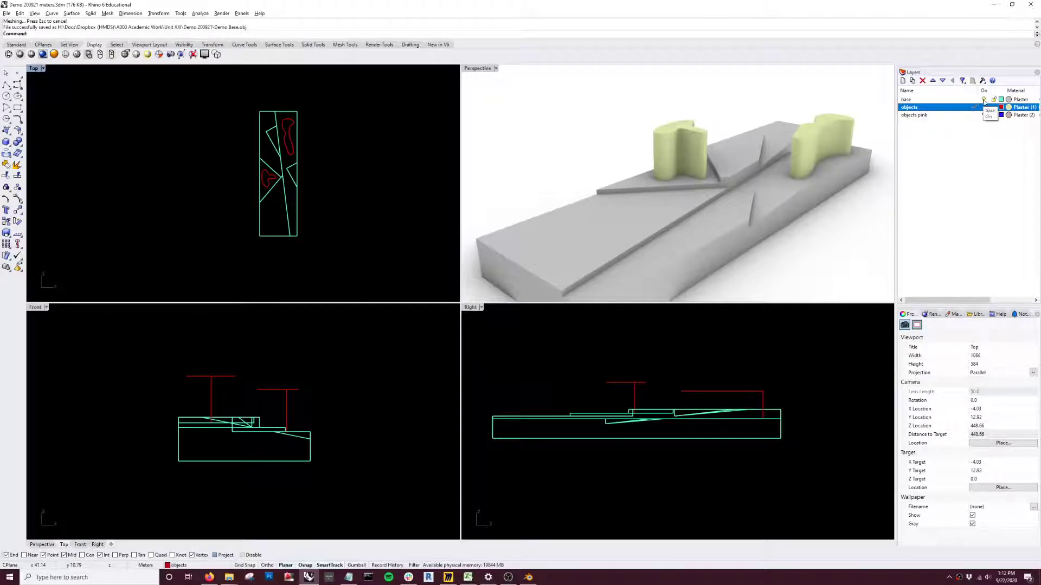
pyautogui.click(984, 99)
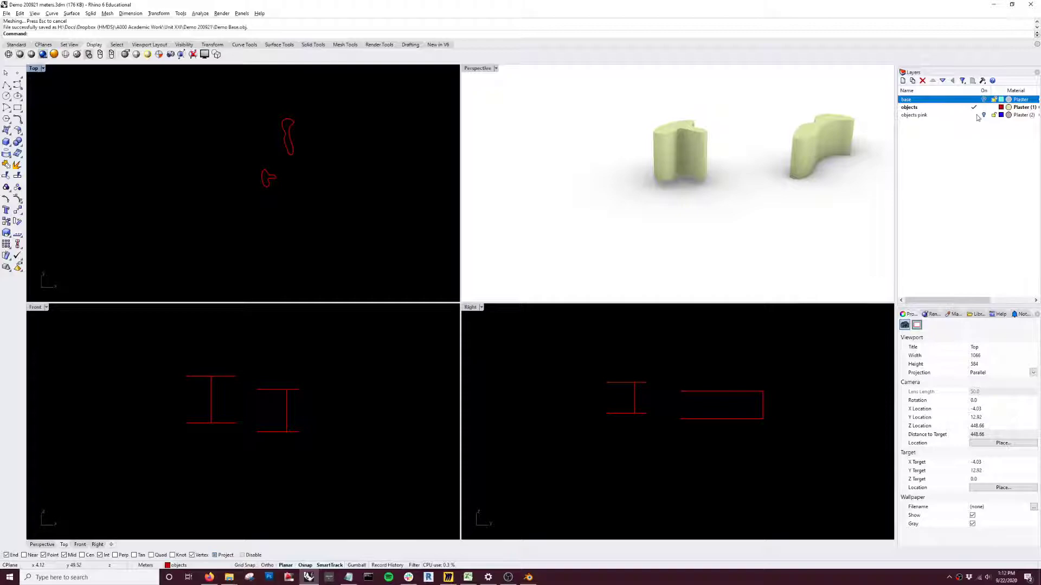
pyautogui.click(976, 116)
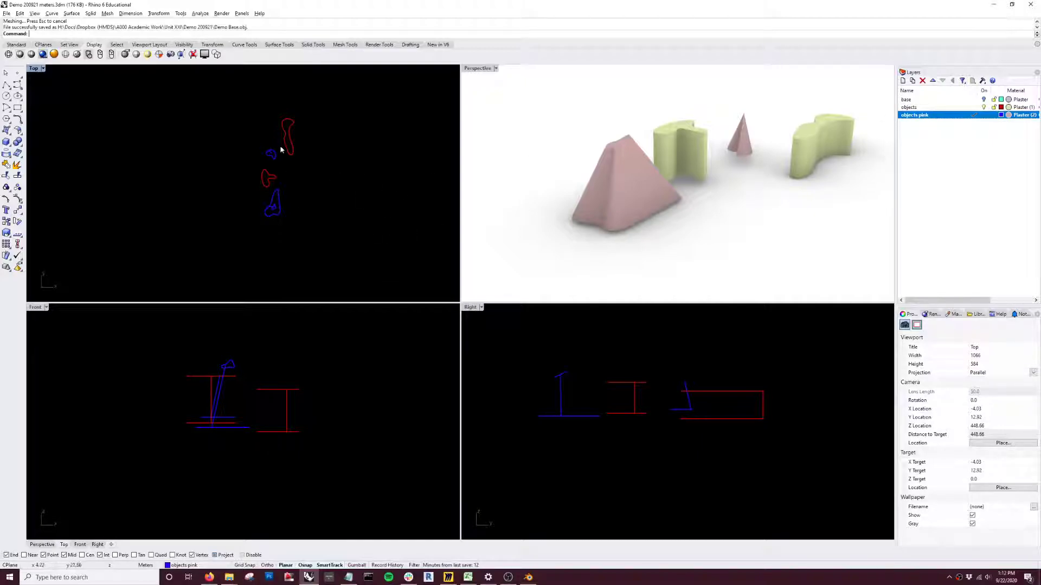
# Step: Export all four visible objects in OBJ format as Demo Objects, saving surfaces as polygon mesh objects
pyautogui.moveTo(214, 93); pyautogui.dragTo(163, 178)
pyautogui.press('Up')
pyautogui.press('Return')
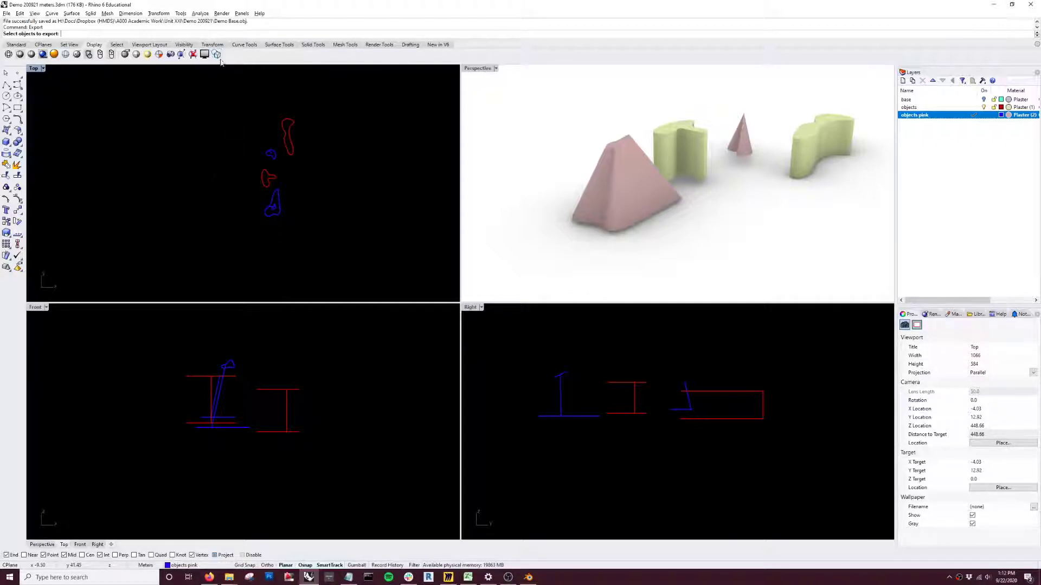
pyautogui.moveTo(231, 143); pyautogui.dragTo(374, 273)
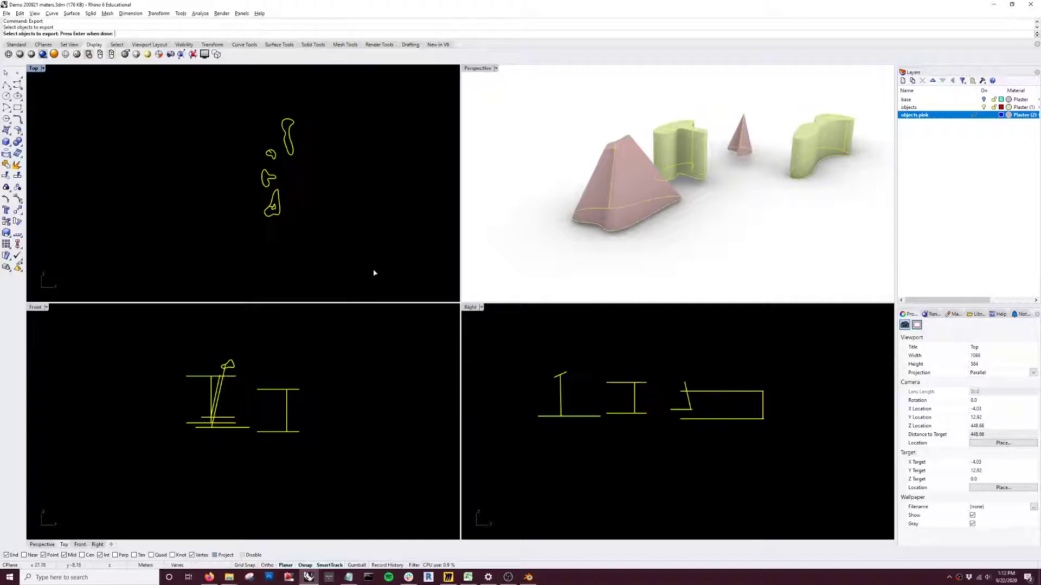
pyautogui.press('Return')
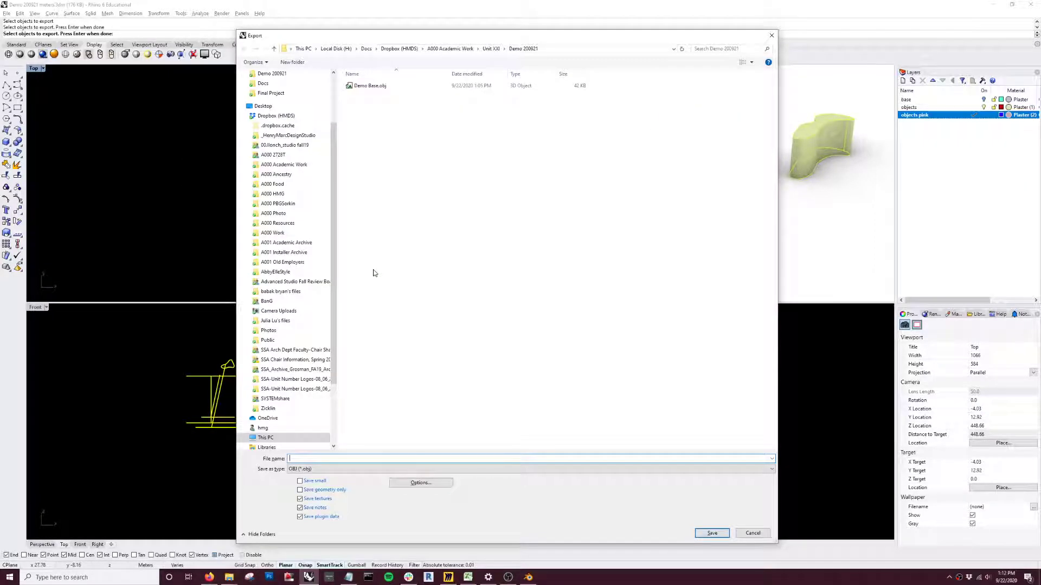
pyautogui.write('Demo Objects')
pyautogui.click(712, 534)
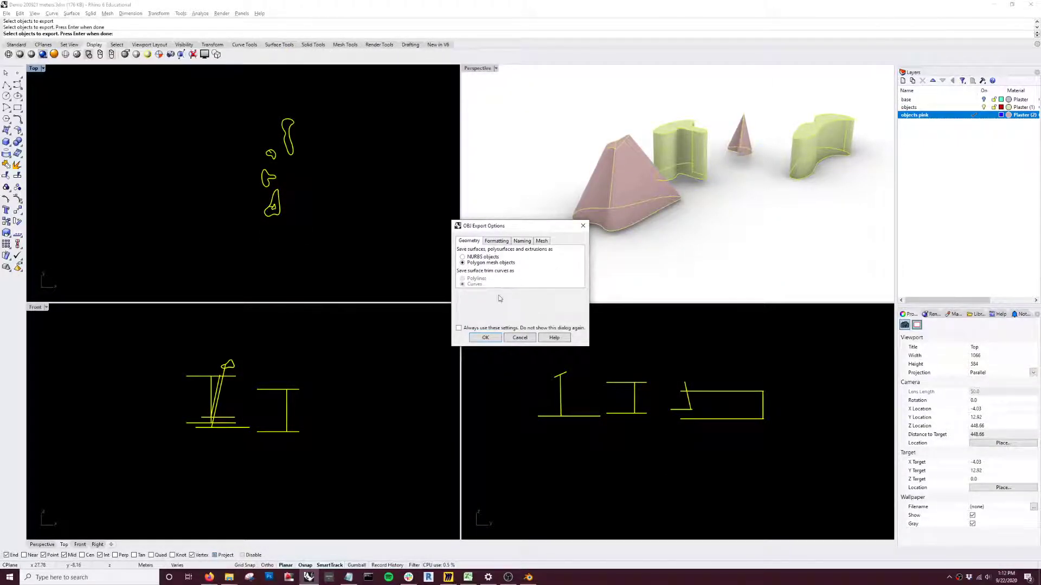
pyautogui.click(486, 338)
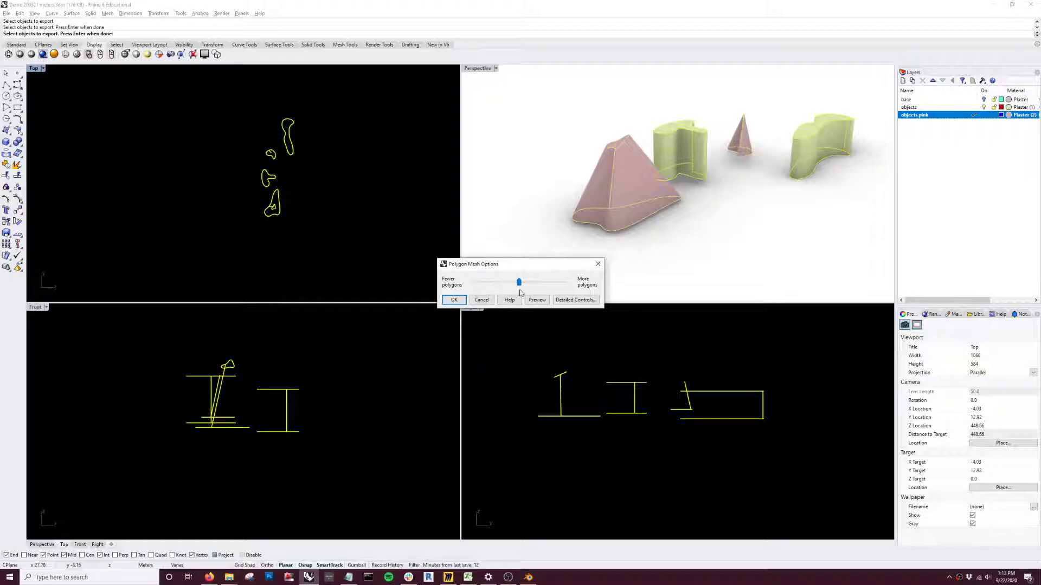
# Step: Try coarser and finer polygon mesh densities for the export, previewing each one on the objects
pyautogui.moveTo(519, 283); pyautogui.dragTo(481, 284)
pyautogui.click(538, 299)
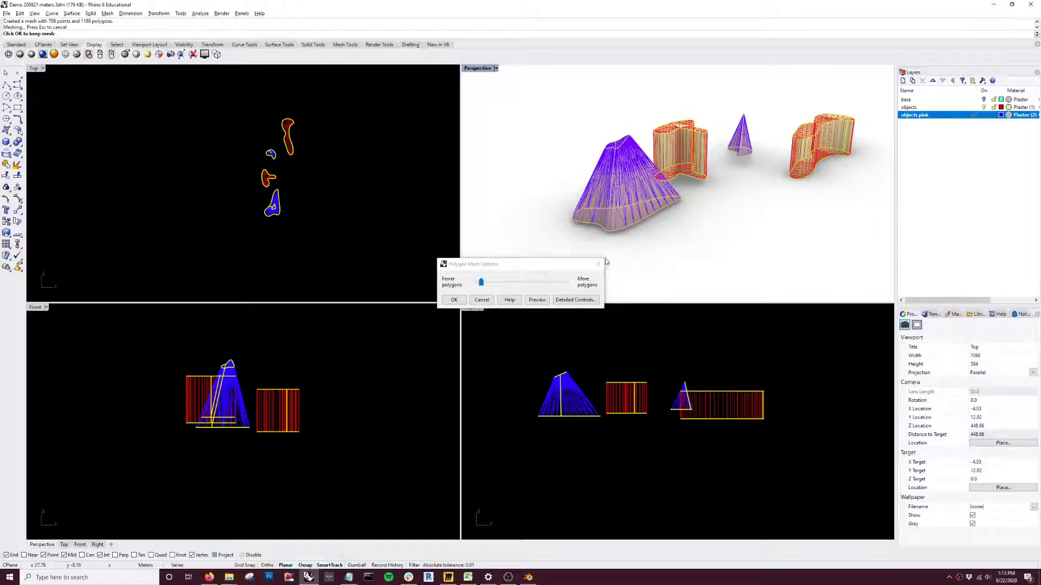
pyautogui.click(467, 282)
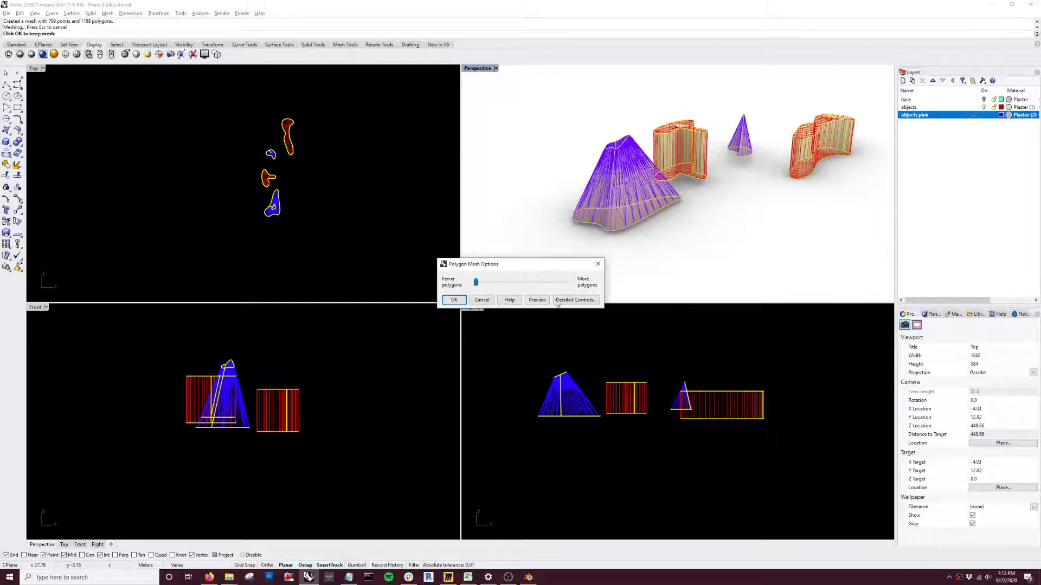
pyautogui.click(537, 300)
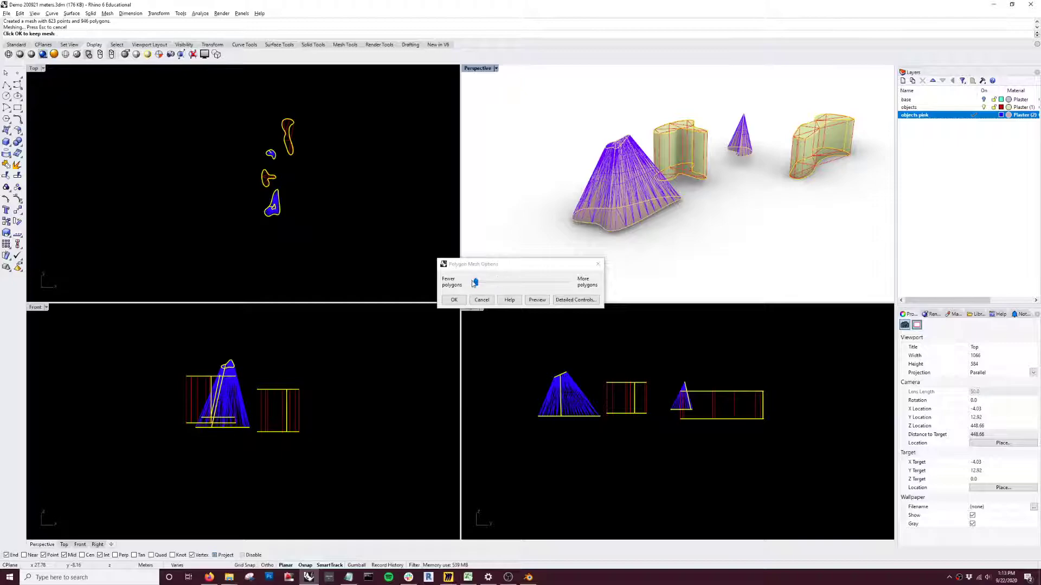
pyautogui.moveTo(476, 282); pyautogui.dragTo(554, 282)
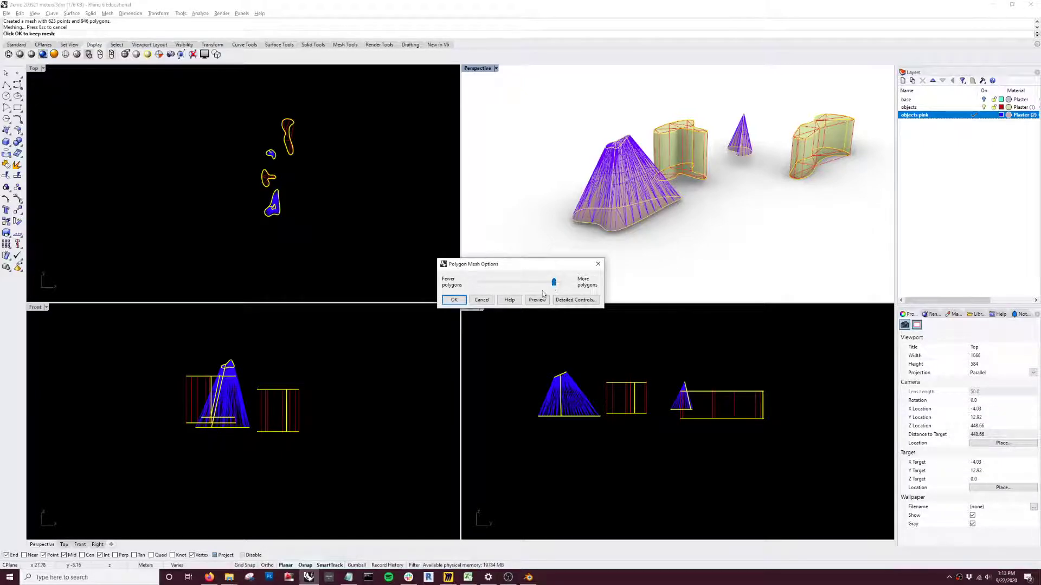
pyautogui.click(535, 301)
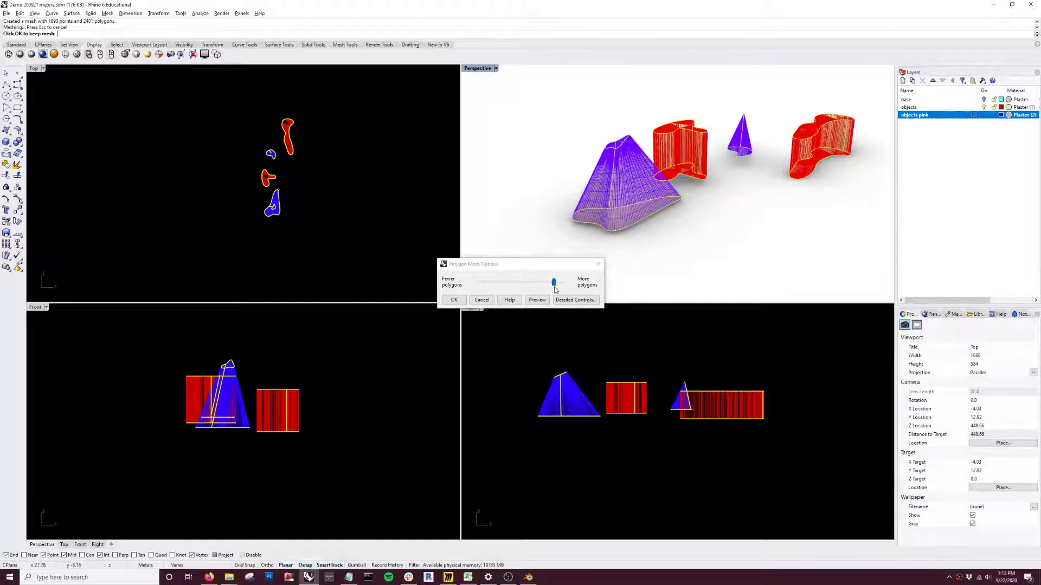
# Step: Set the polygon density to about the middle of its range, preview the mesh, and complete the OBJ export
pyautogui.moveTo(556, 286); pyautogui.dragTo(513, 286)
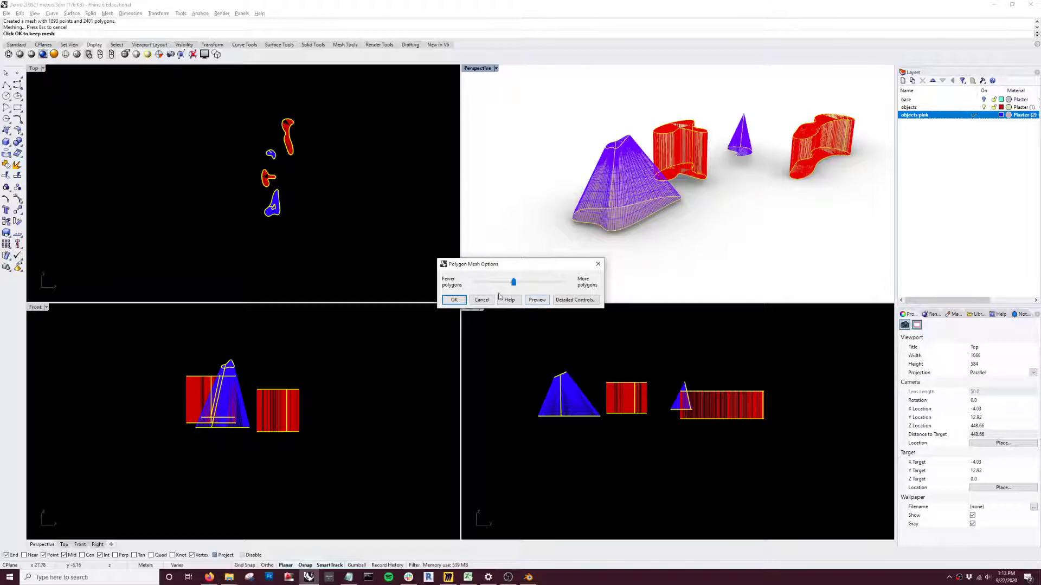
pyautogui.moveTo(518, 285); pyautogui.dragTo(520, 285)
pyautogui.click(537, 300)
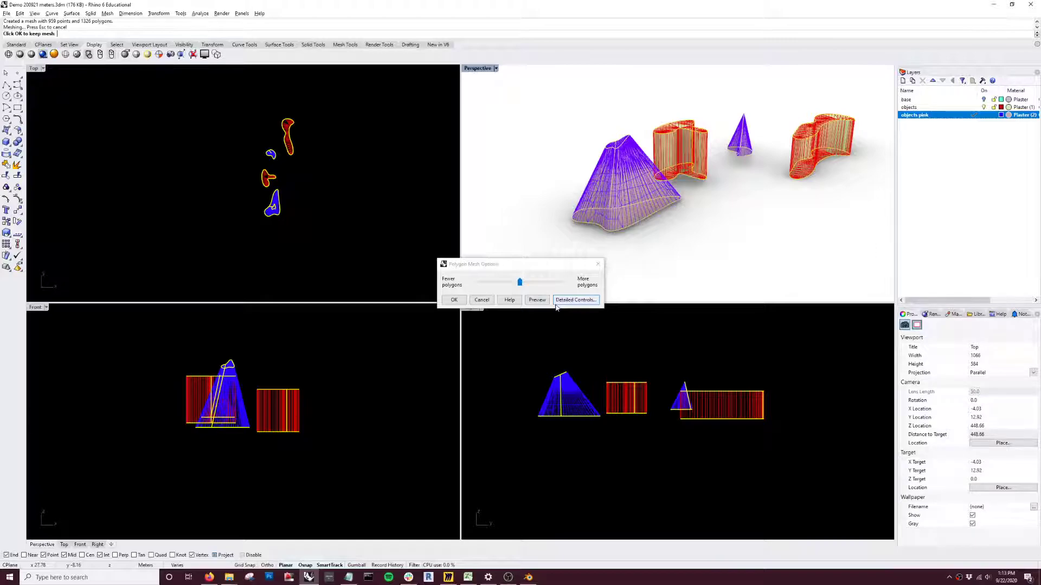
pyautogui.click(454, 300)
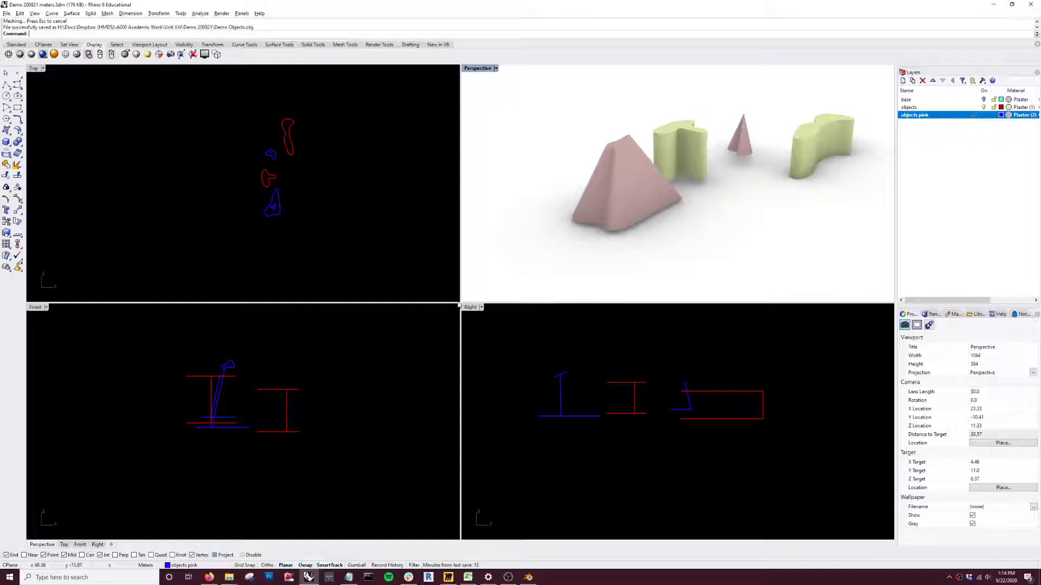
# Step: Switch to Blender and delete the imported base model from the scene
pyautogui.click(528, 577)
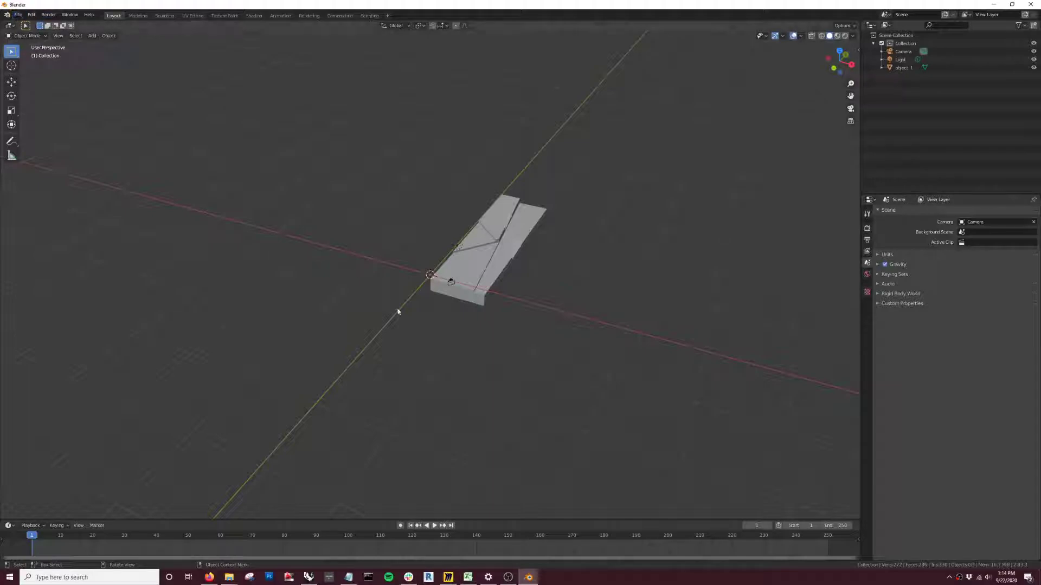
pyautogui.click(531, 223)
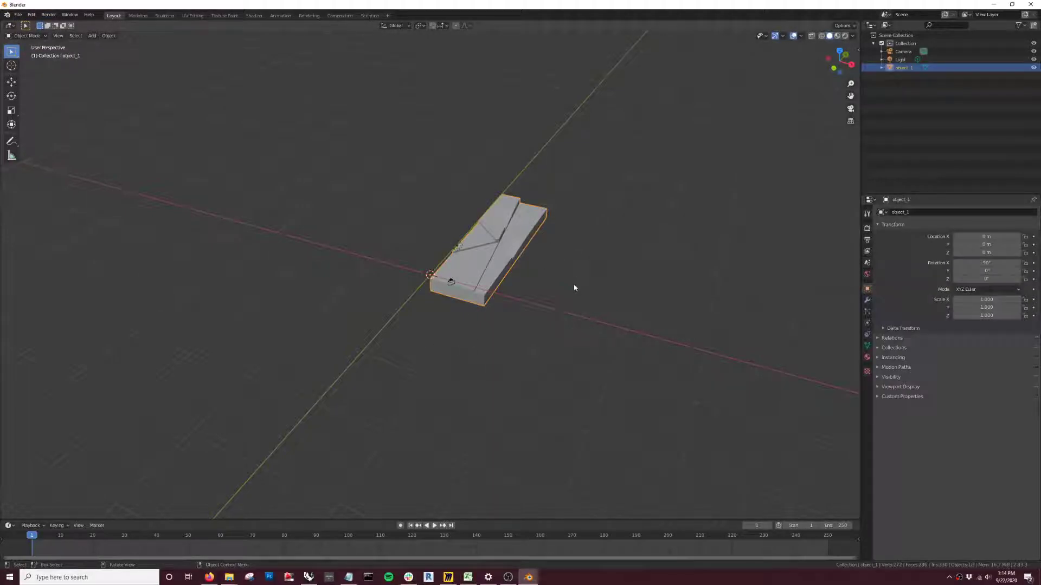
pyautogui.press('Delete')
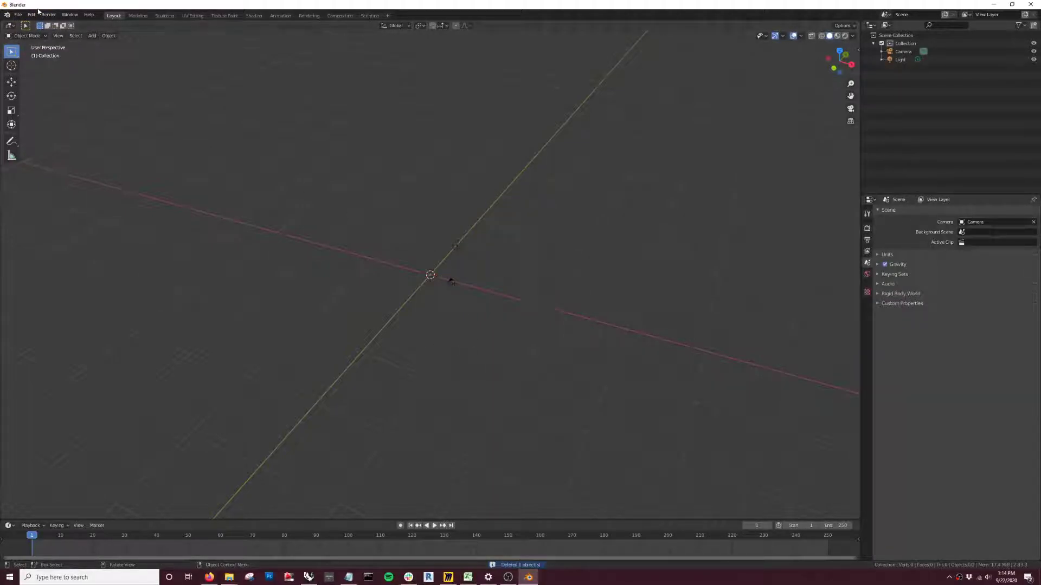
# Step: Start a new General file without saving the current one and delete the default cube
pyautogui.click(18, 14)
pyautogui.moveTo(30, 24)
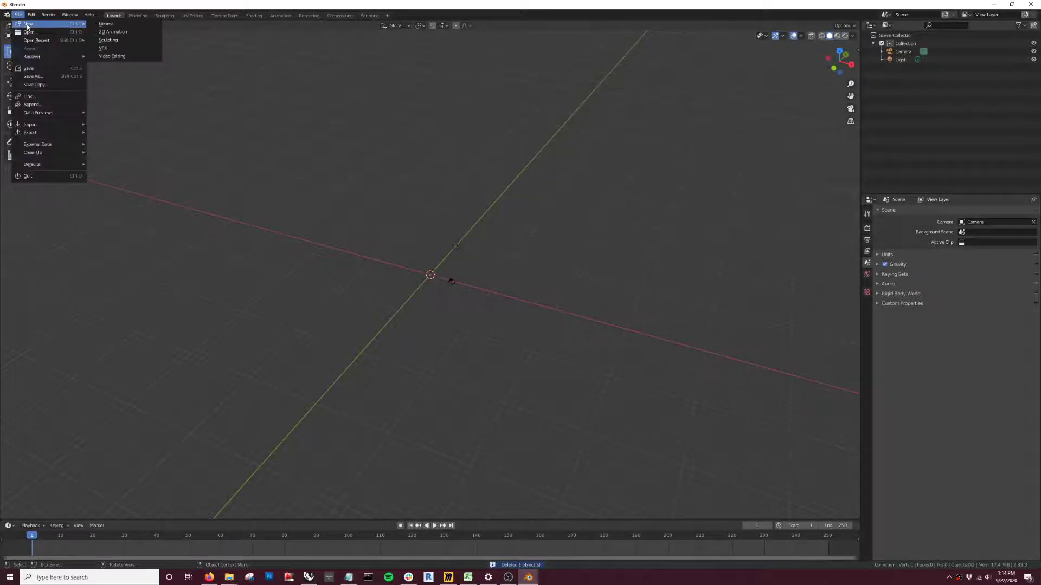
pyautogui.click(107, 25)
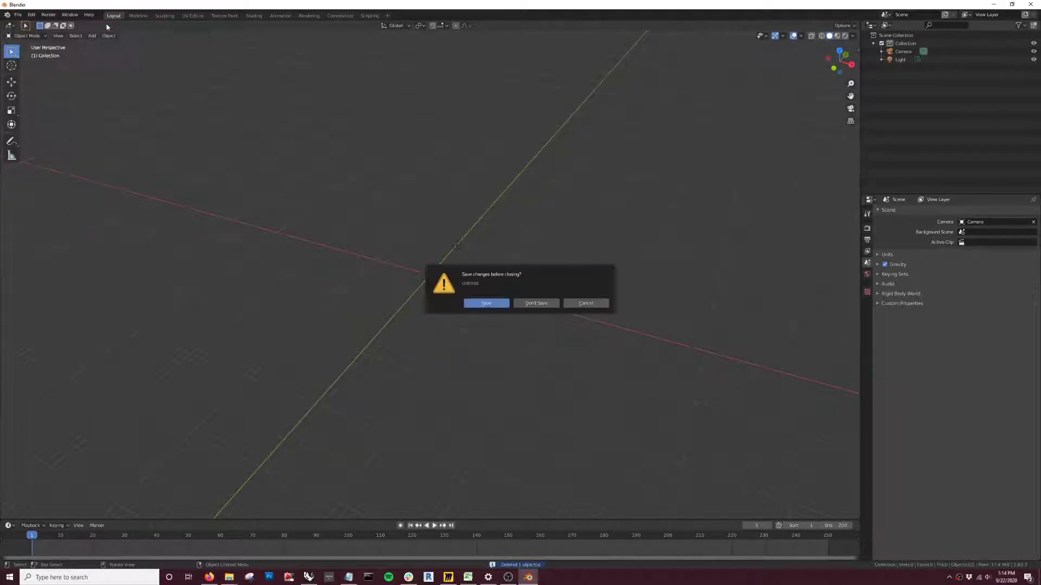
pyautogui.click(514, 306)
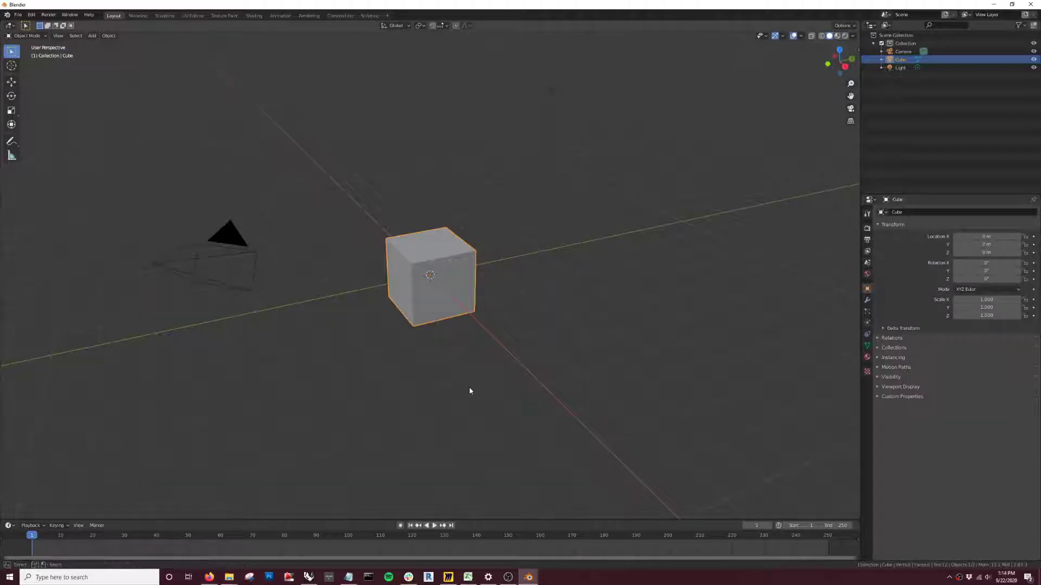
pyautogui.press('Delete')
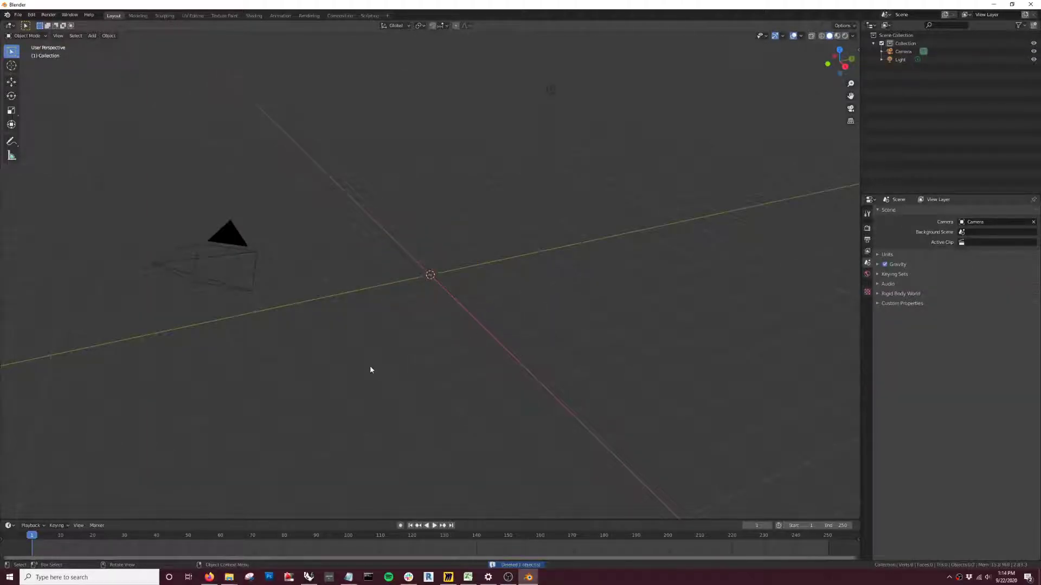
# Step: Import the Demo Objects OBJ file from the Demo 200921 folder into the empty scene
pyautogui.moveTo(372, 366)
pyautogui.mouseDown(button='middle')
pyautogui.moveTo(348, 367)
pyautogui.moveTo(379, 365)
pyautogui.moveTo(363, 353)
pyautogui.mouseUp(button='middle')
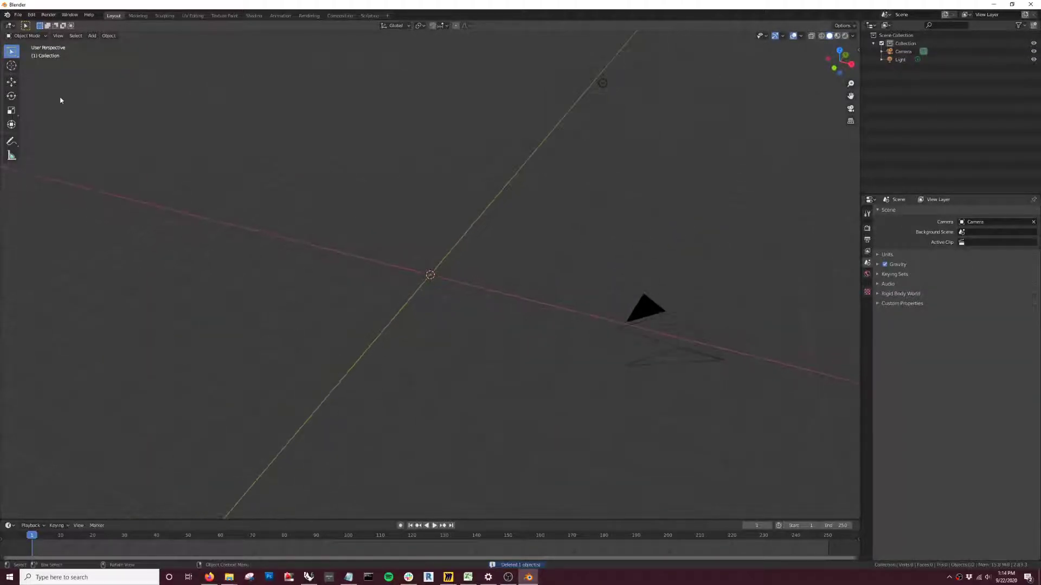
pyautogui.click(19, 15)
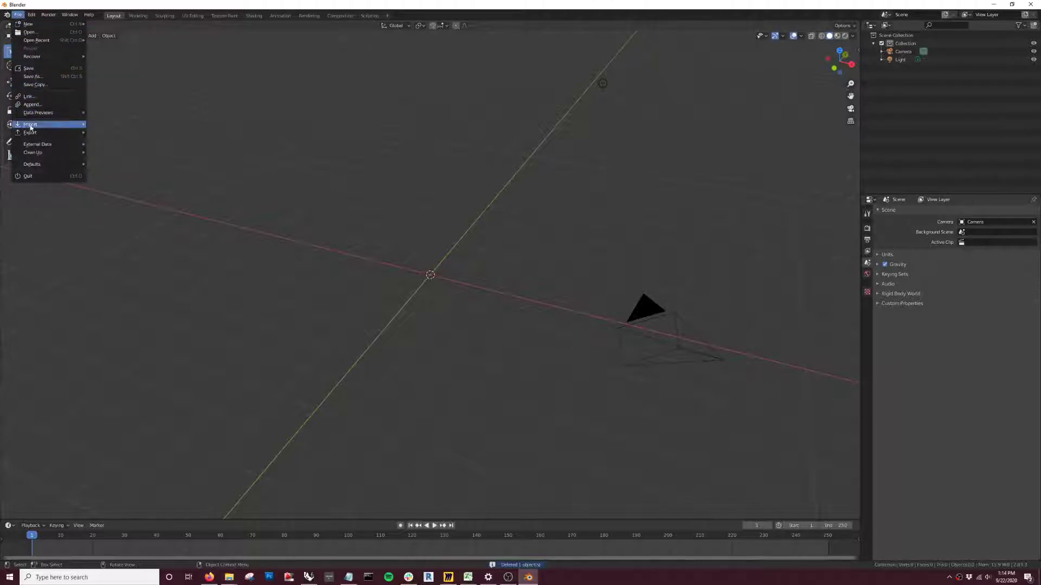
pyautogui.moveTo(31, 127)
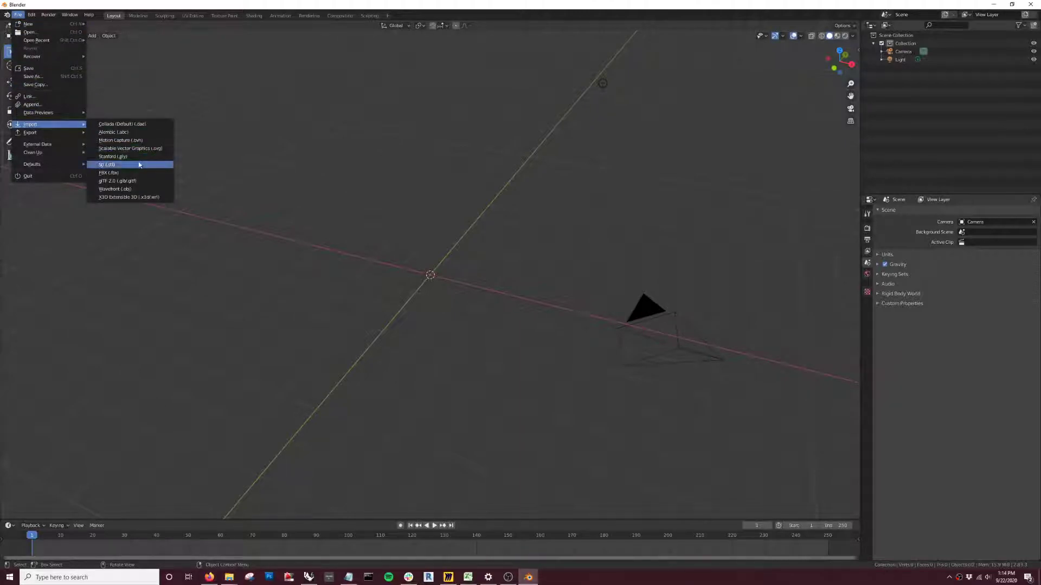
pyautogui.click(116, 189)
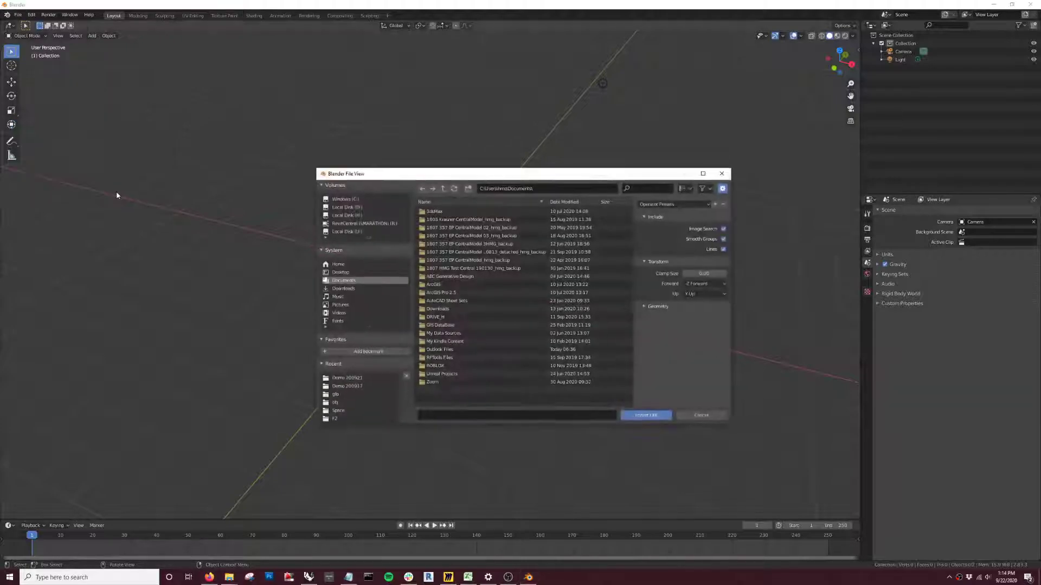
pyautogui.click(347, 379)
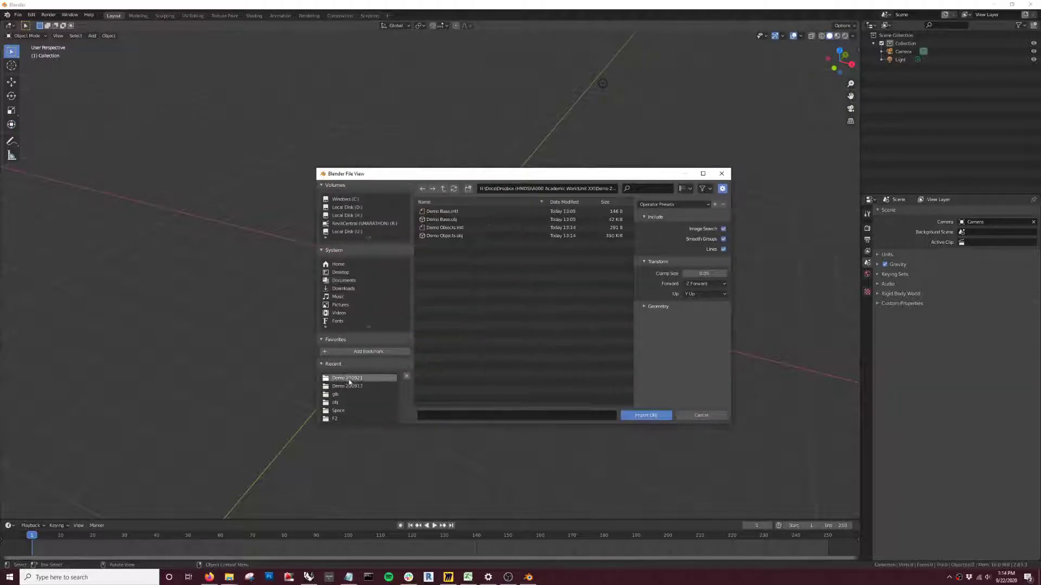
pyautogui.click(436, 236)
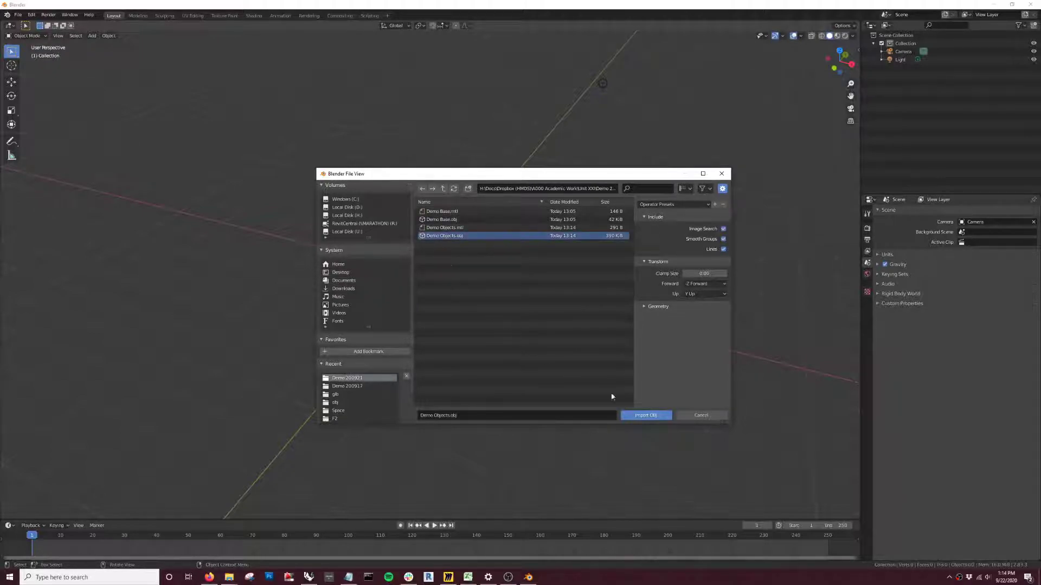
pyautogui.click(648, 416)
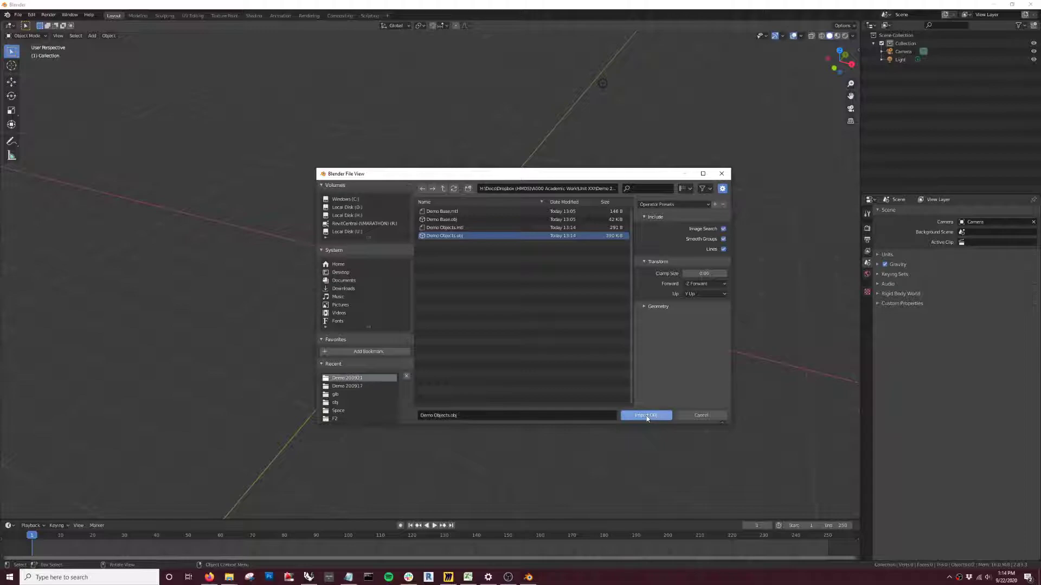
pyautogui.moveTo(477, 396); pyautogui.dragTo(629, 269, button='middle')
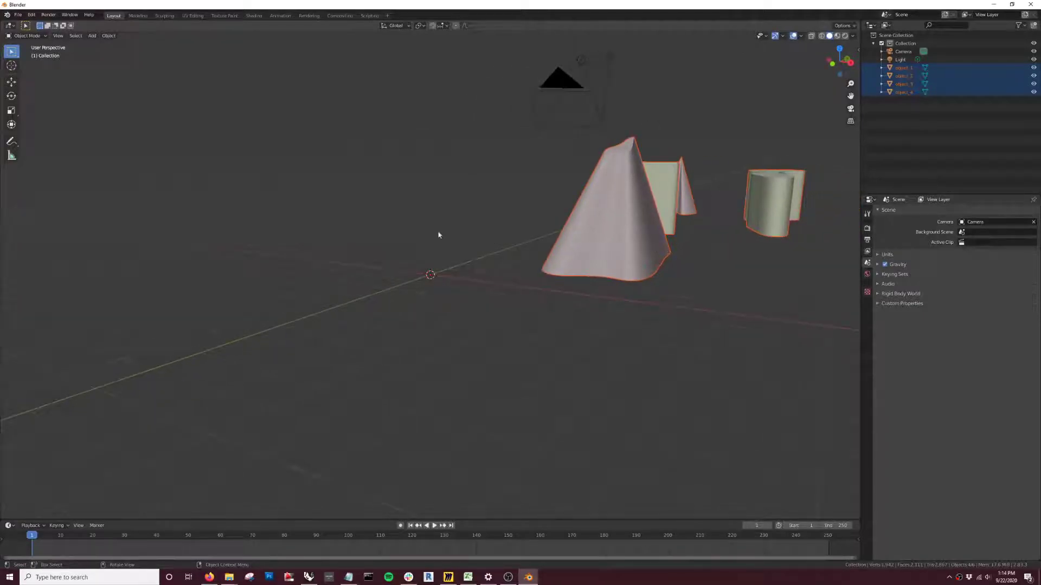
# Step: Export the imported objects as a binary glTF 2.0 file named Demo Objects in the Demo 200921 folder
pyautogui.click(18, 14)
pyautogui.moveTo(34, 138)
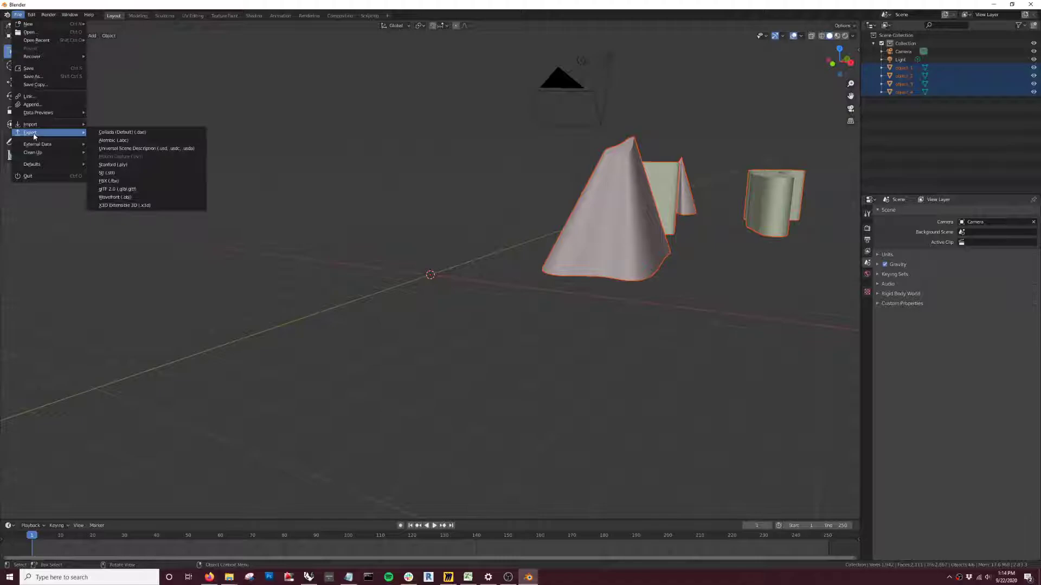
pyautogui.click(111, 190)
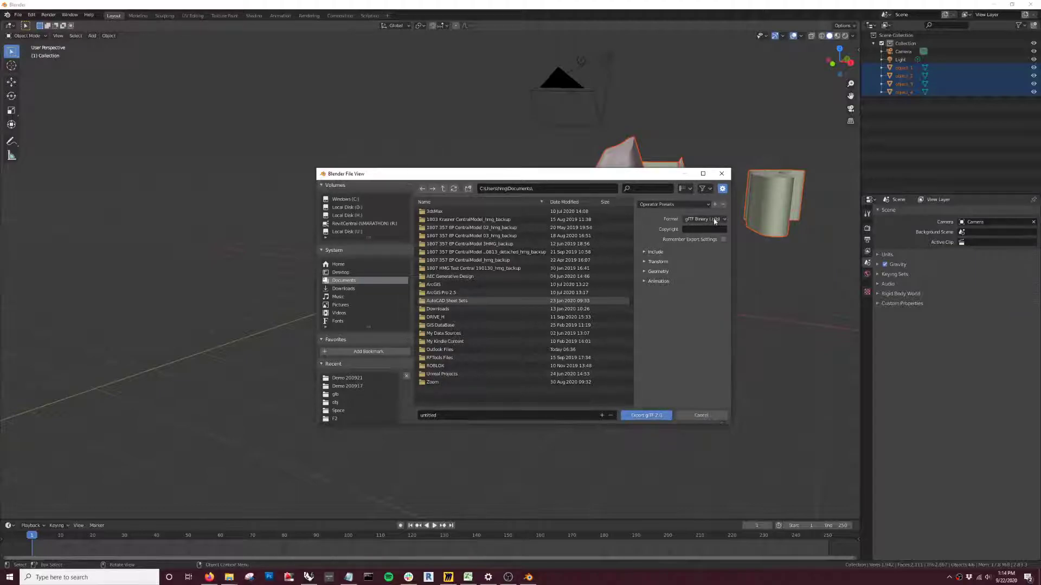
pyautogui.click(350, 379)
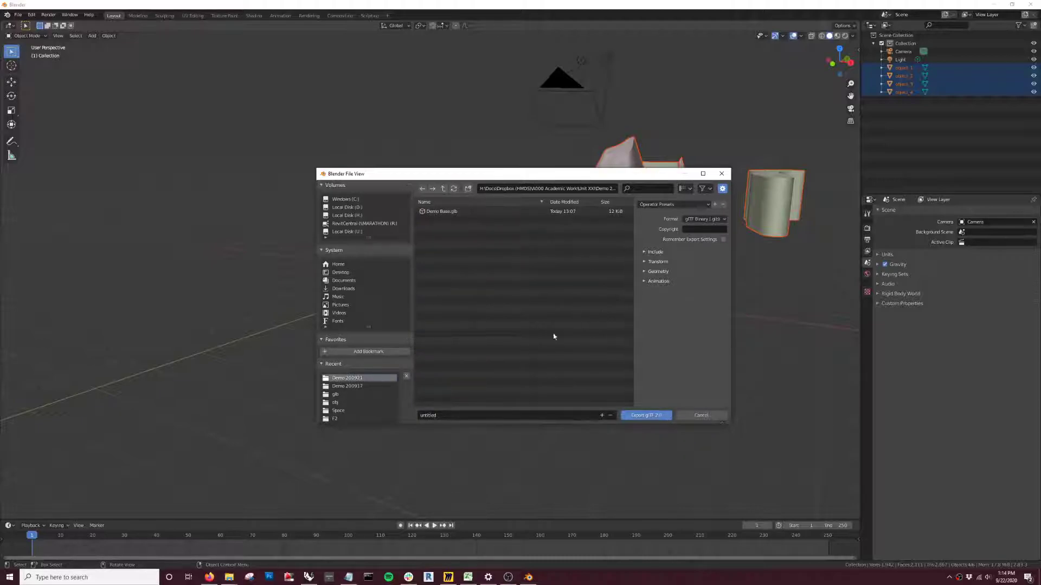
pyautogui.click(453, 415)
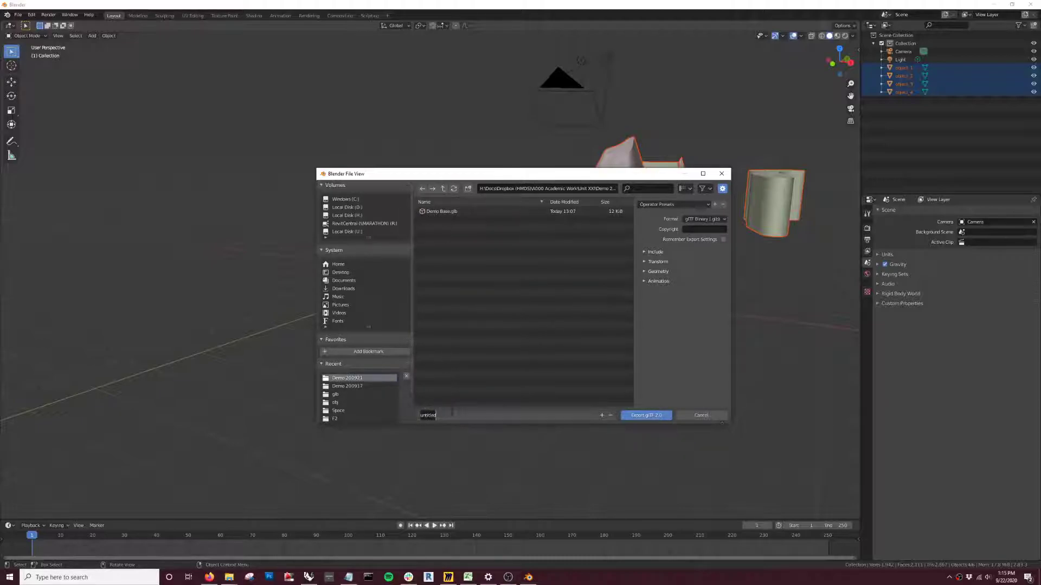
pyautogui.write('Demo Objects')
pyautogui.click(649, 416)
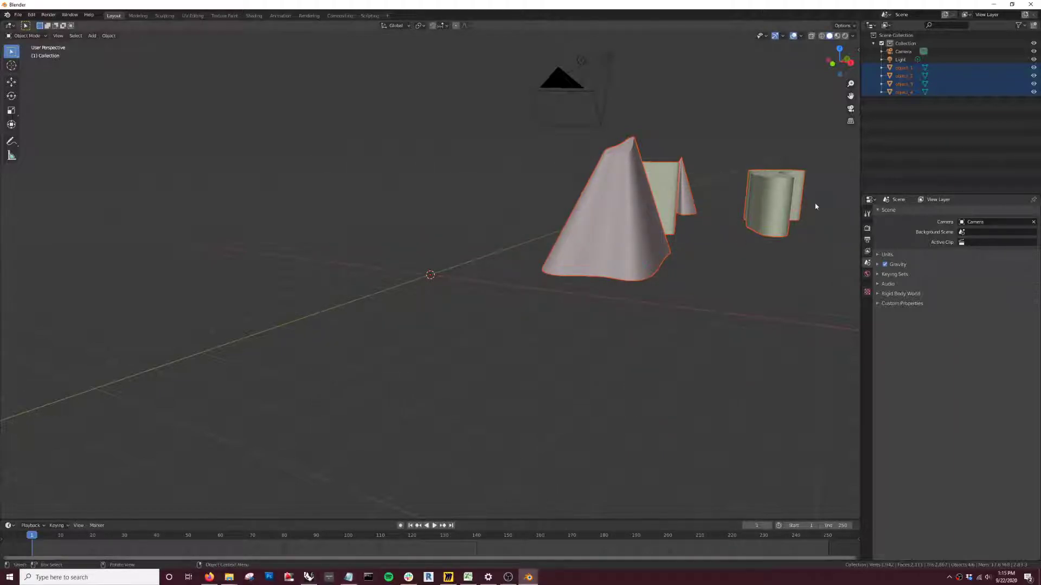
# Step: Switch to the Spoke project in Firefox, dismiss the publishing notice, and upload Demo Objects.glb to the assets
pyautogui.click(208, 579)
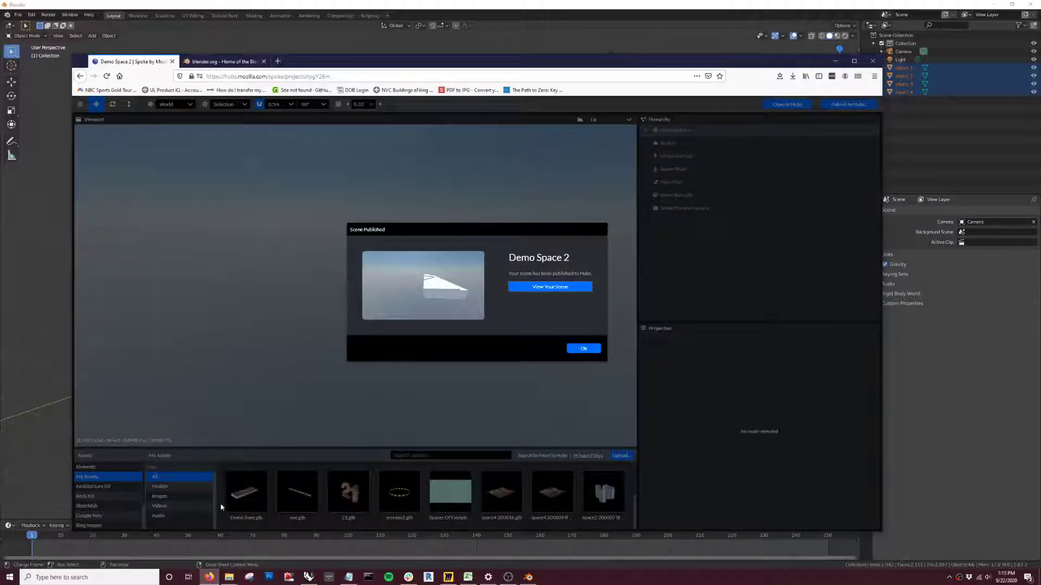
pyautogui.click(583, 348)
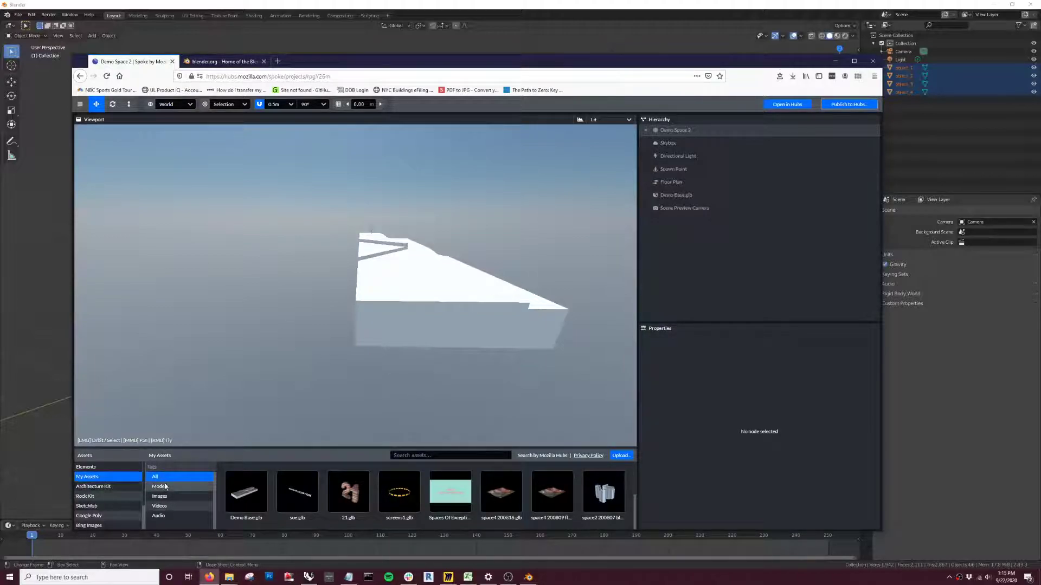
pyautogui.click(616, 458)
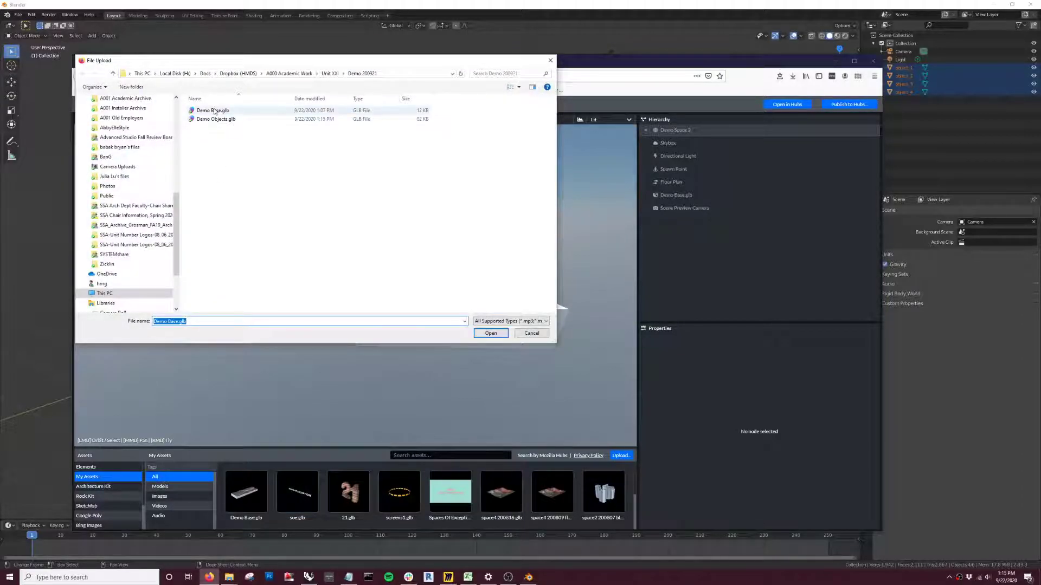
pyautogui.click(213, 119)
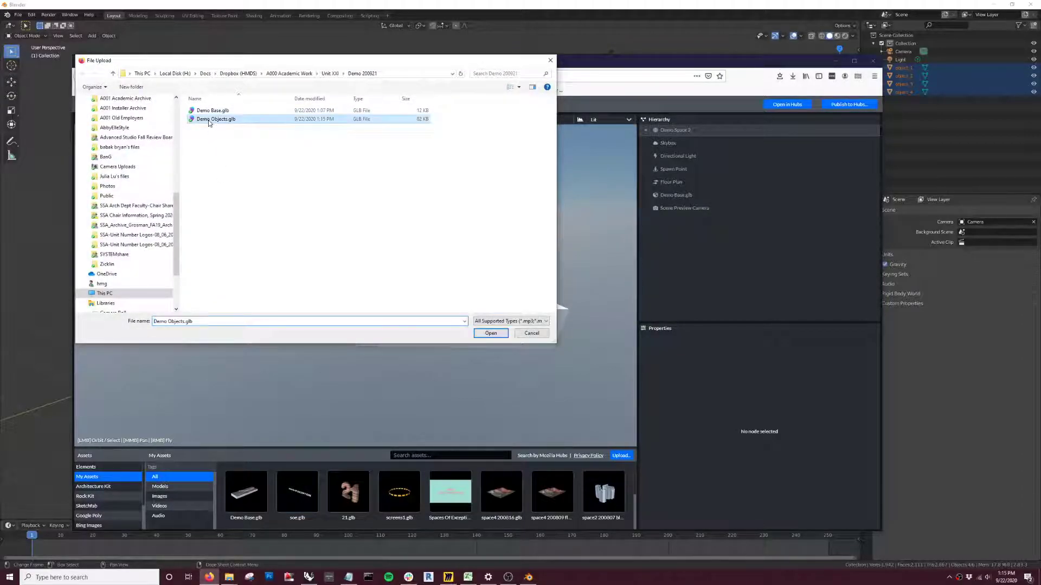
pyautogui.click(491, 333)
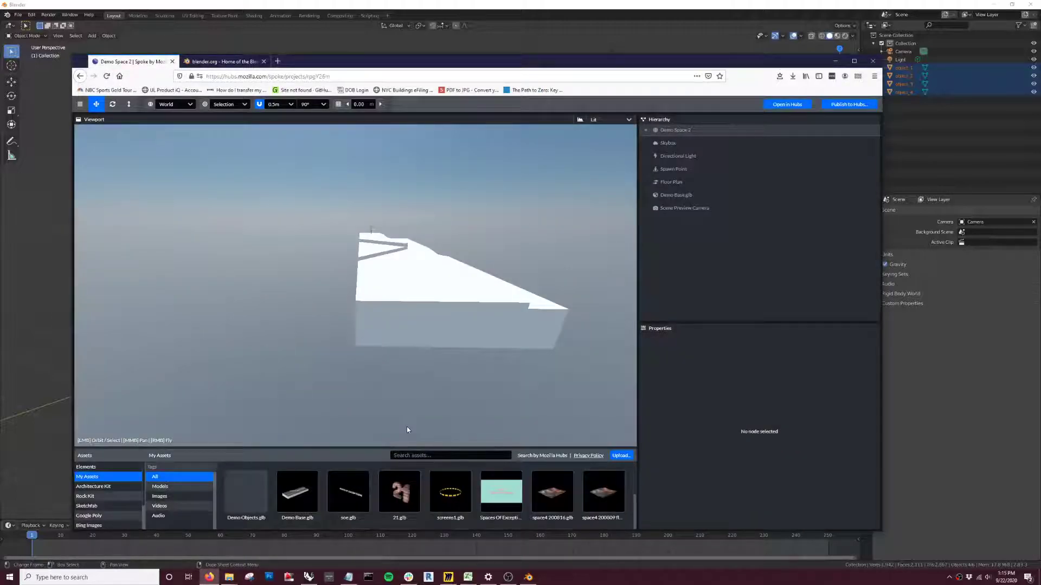
# Step: Add Demo Objects.glb to the Spoke scene and set its X, Y and Z position to 0
pyautogui.moveTo(250, 500)
pyautogui.moveTo(250, 499); pyautogui.dragTo(251, 331)
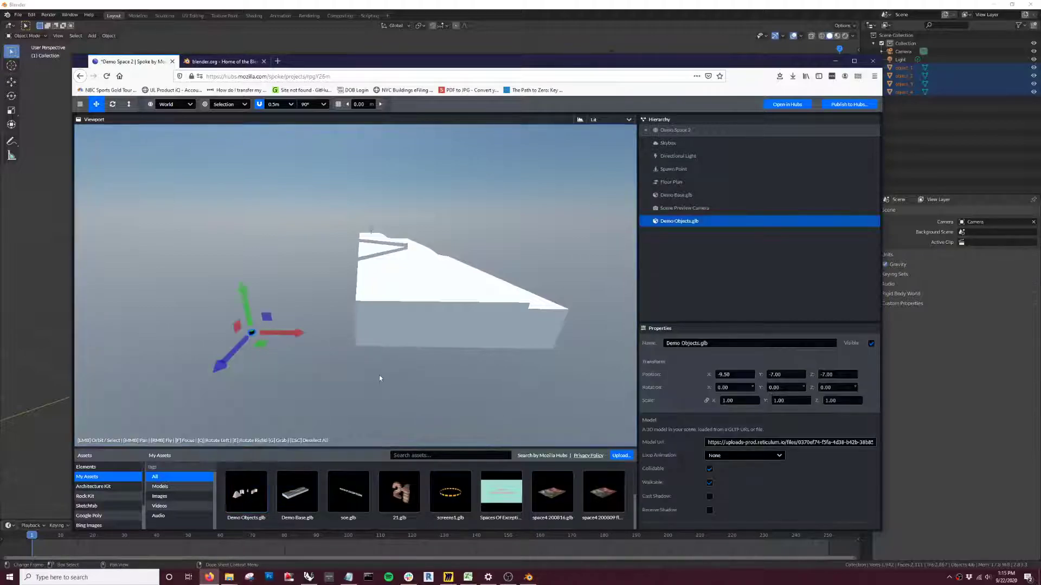
pyautogui.scroll(3, 373, 374)
pyautogui.moveTo(344, 358); pyautogui.dragTo(415, 330)
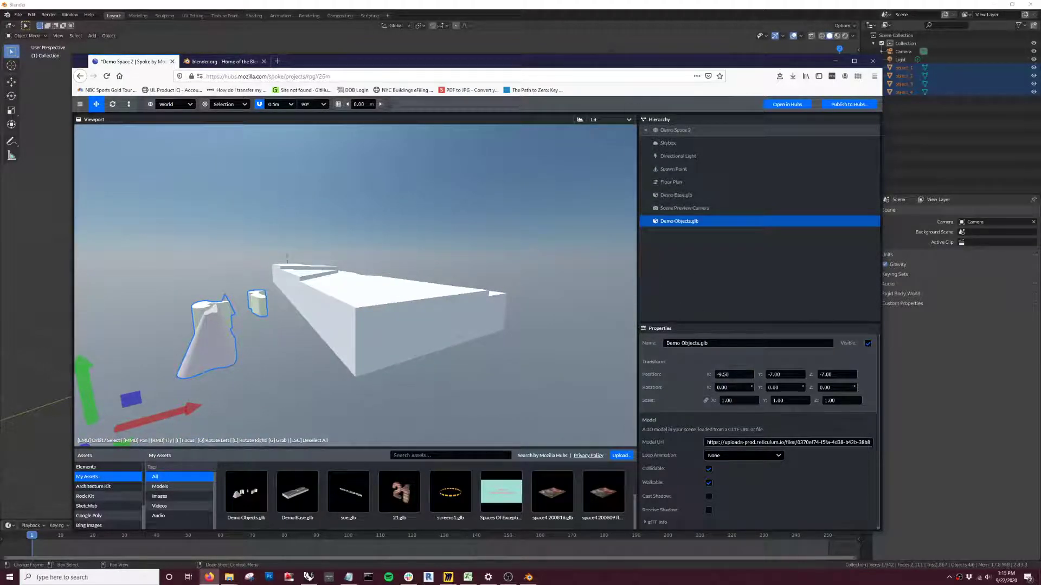
pyautogui.write('0')
pyautogui.press('Tab')
pyautogui.write('0')
pyautogui.press('Tab')
pyautogui.write('0')
pyautogui.press('Tab')
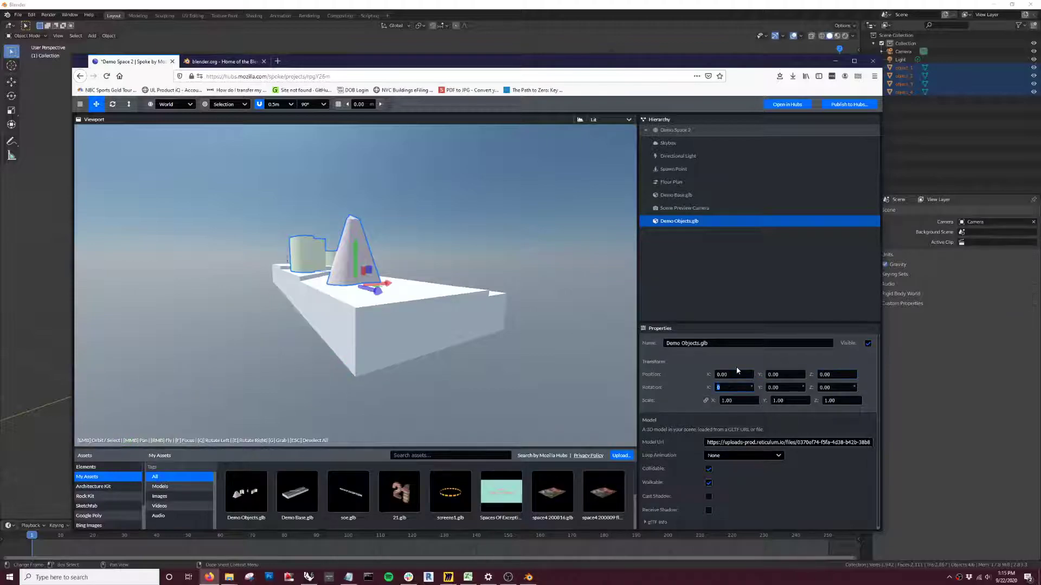
# Step: Publish the updated scene to Hubs under the name Demo Space 2
pyautogui.moveTo(603, 379); pyautogui.dragTo(261, 338)
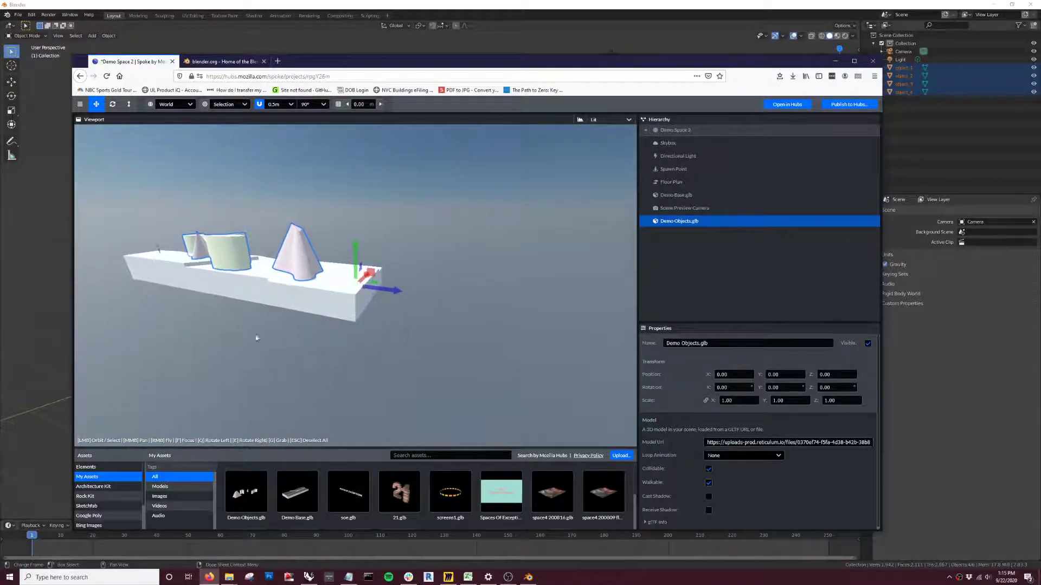
pyautogui.moveTo(164, 242); pyautogui.dragTo(449, 347)
pyautogui.click(849, 103)
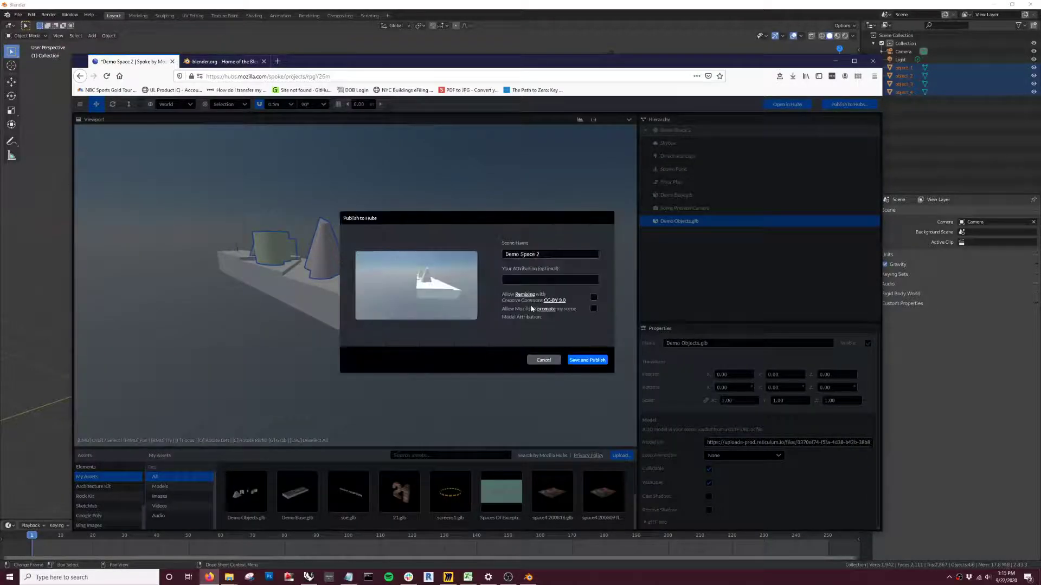
pyautogui.click(586, 361)
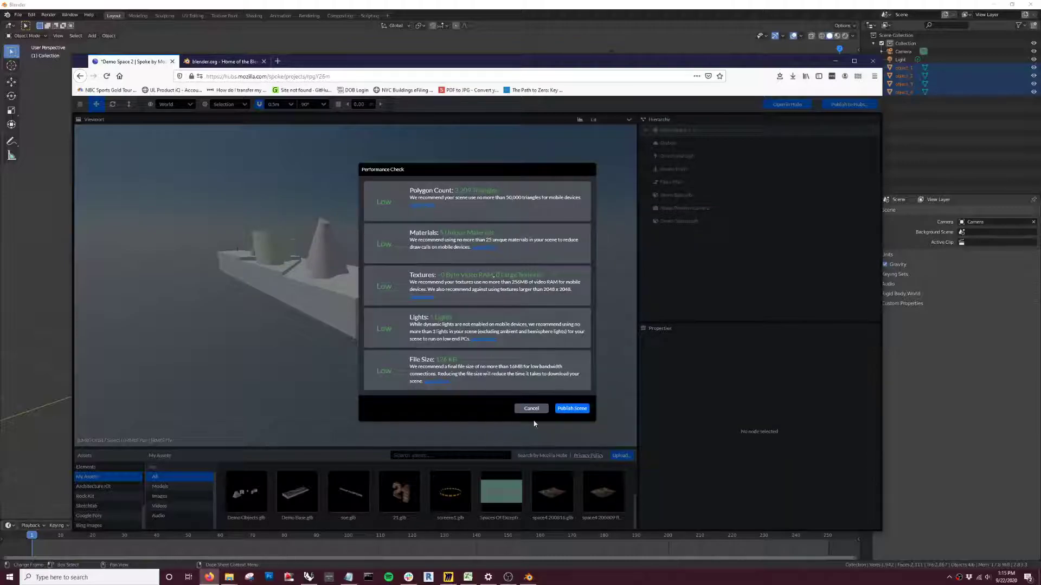
pyautogui.click(574, 409)
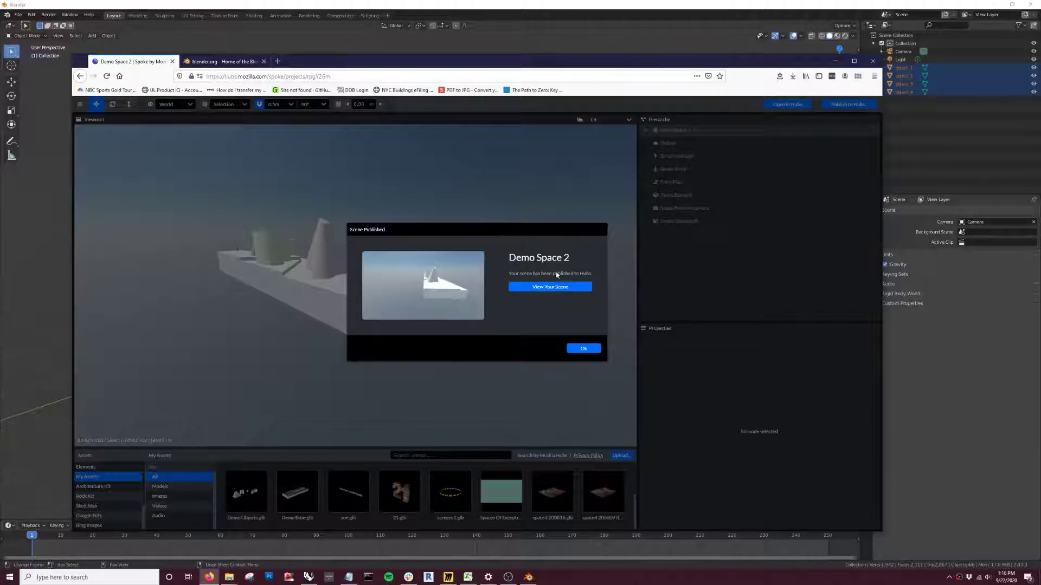
# Step: Create a Hubs room with the published scene and enter it with microphone access granted
pyautogui.click(556, 288)
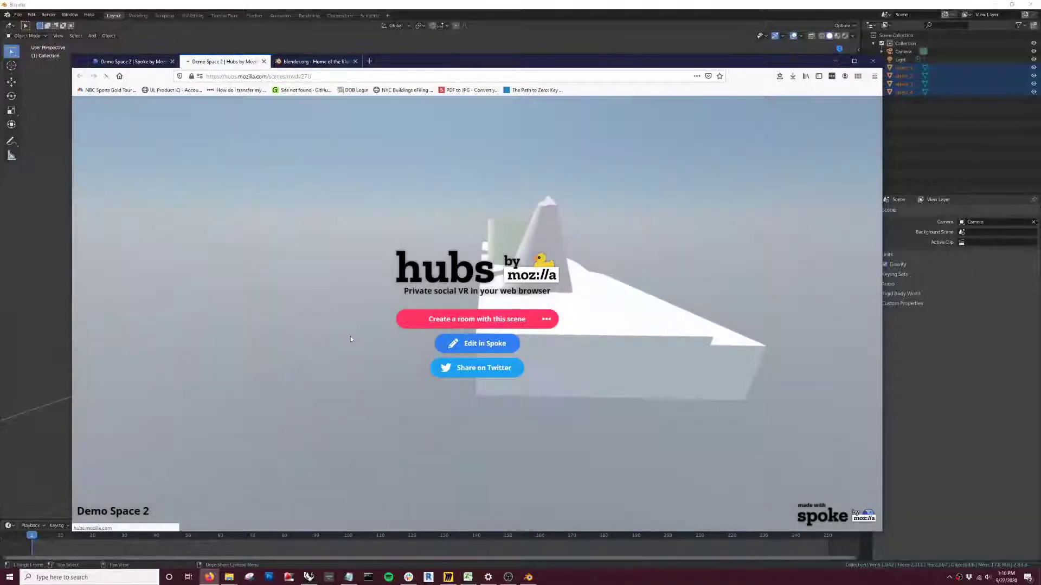
pyautogui.click(476, 319)
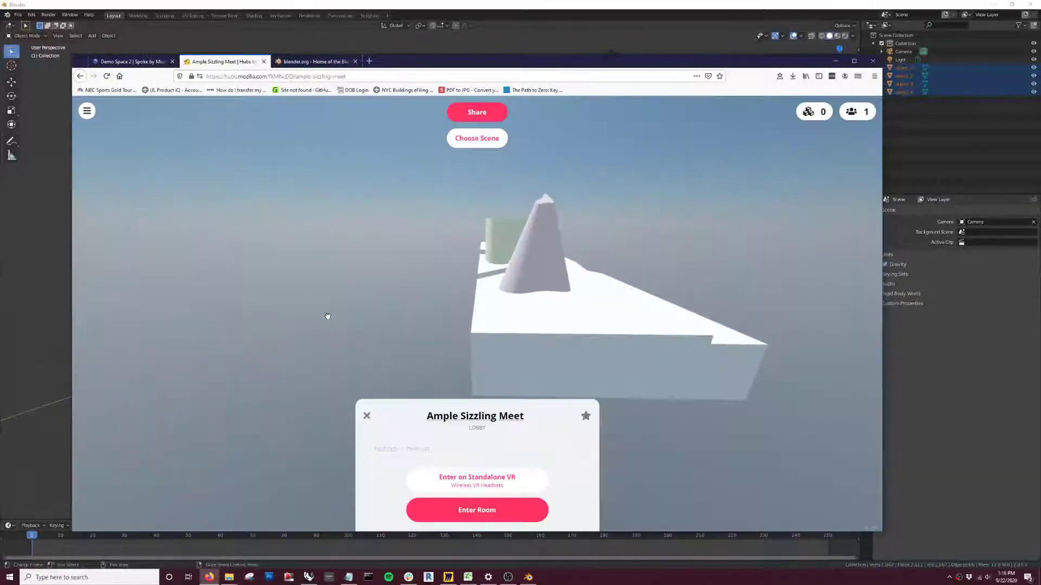
pyautogui.click(474, 513)
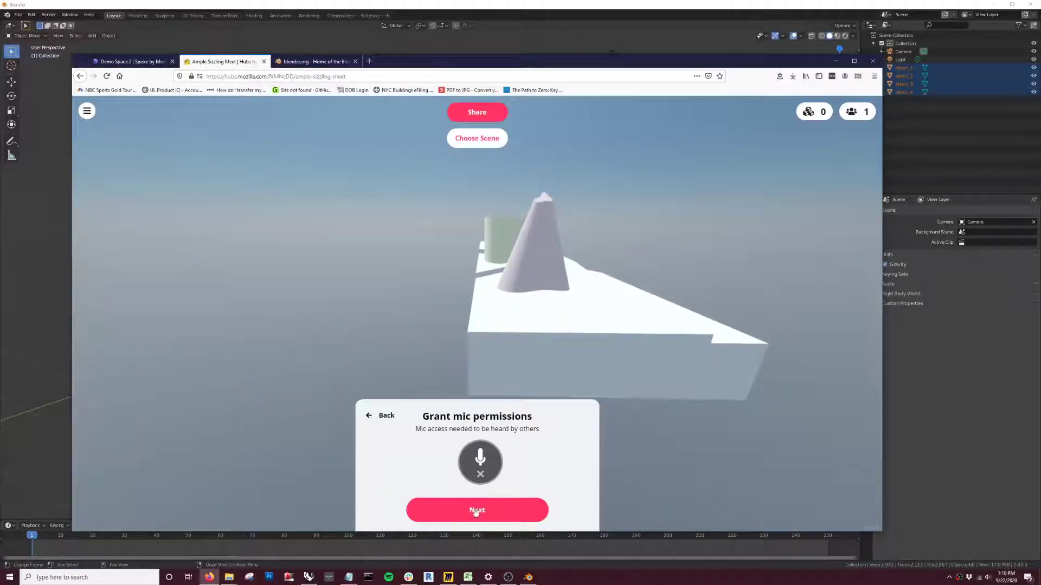
pyautogui.click(503, 514)
pyautogui.click(251, 151)
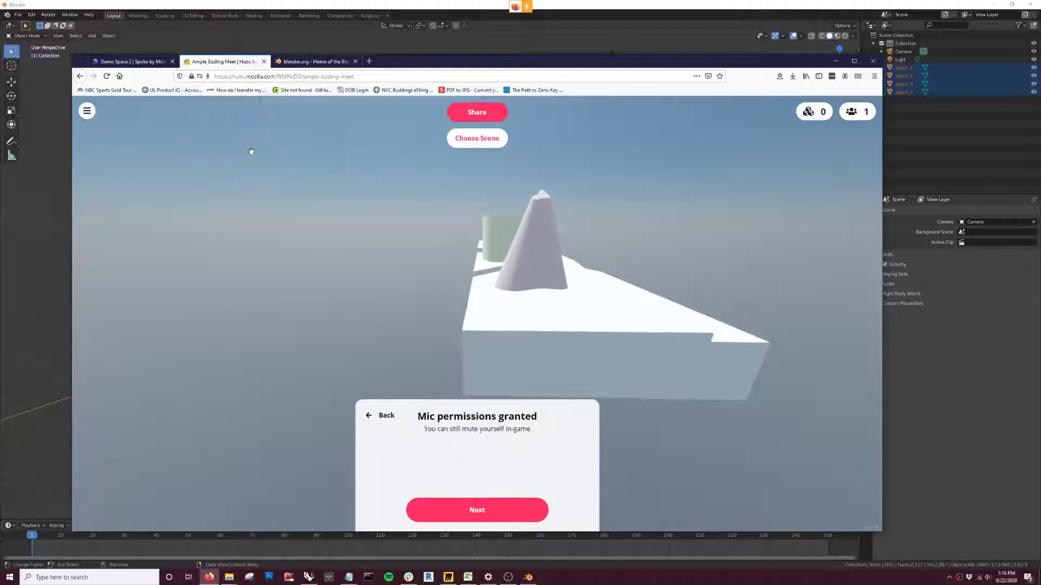
pyautogui.click(522, 513)
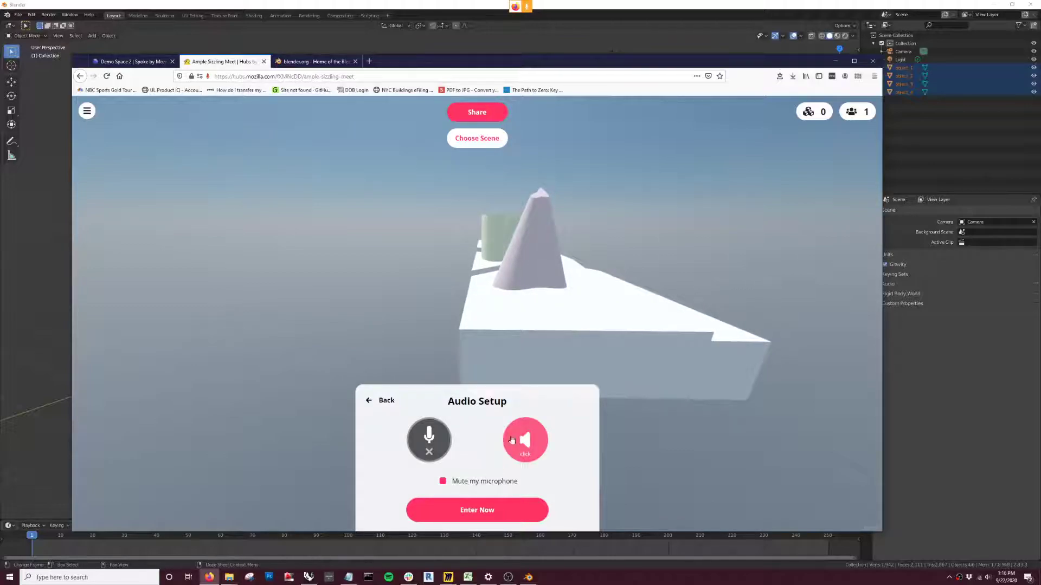
pyautogui.click(487, 515)
# Step: Walk through the Hubs room and look around the added cones and curved walls on the base
pyautogui.moveTo(524, 406); pyautogui.dragTo(668, 372)
pyautogui.press('w')
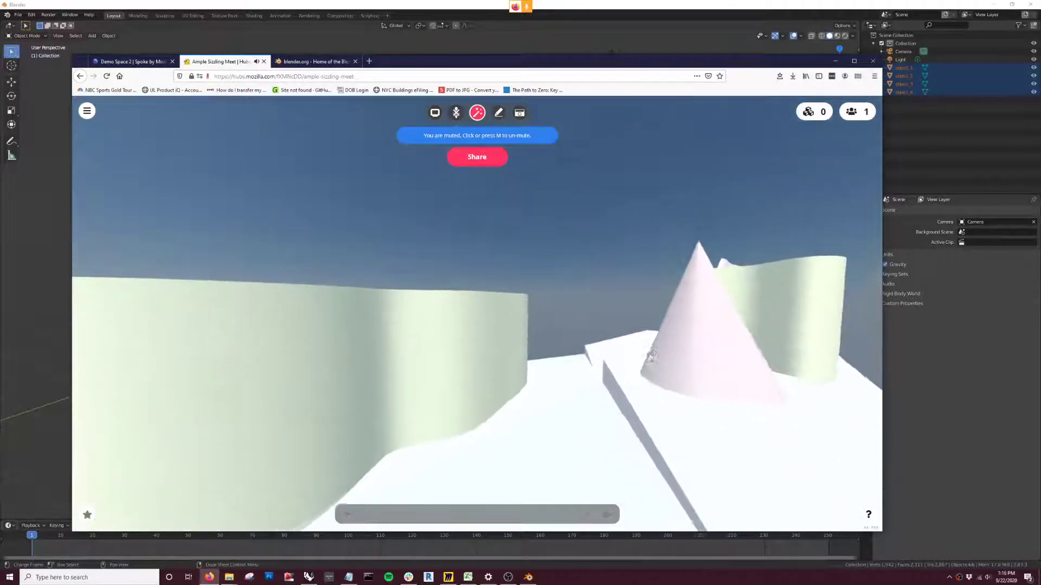
pyautogui.press('w')
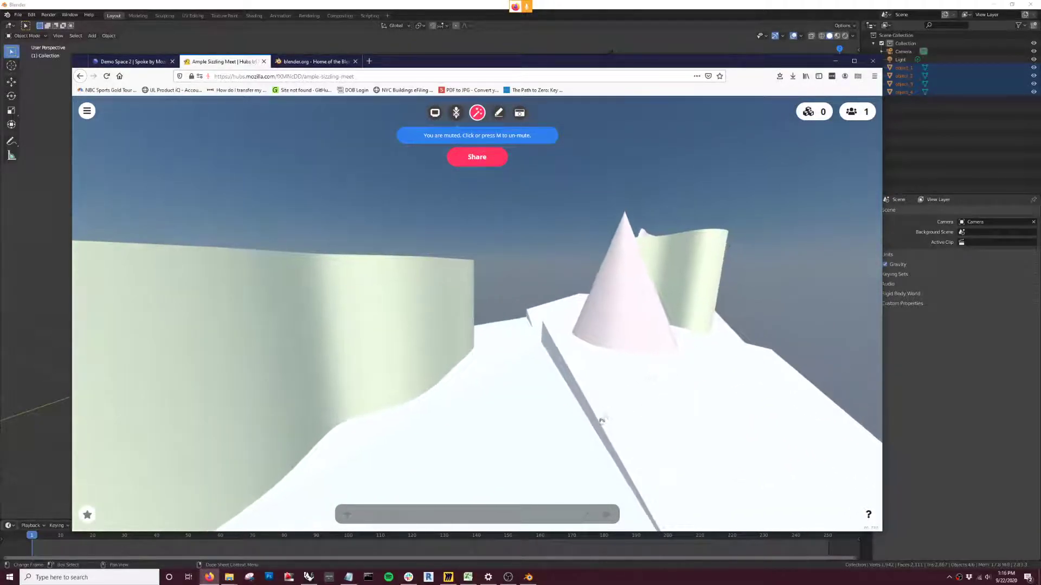
pyautogui.press('w')
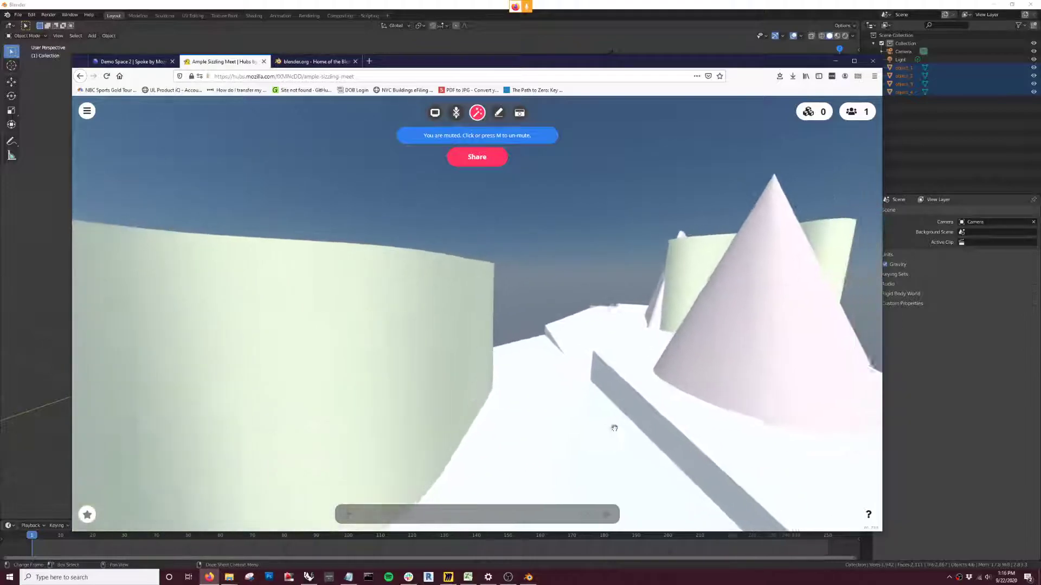
pyautogui.press('w')
pyautogui.moveTo(532, 456); pyautogui.dragTo(244, 205)
pyautogui.press('w')
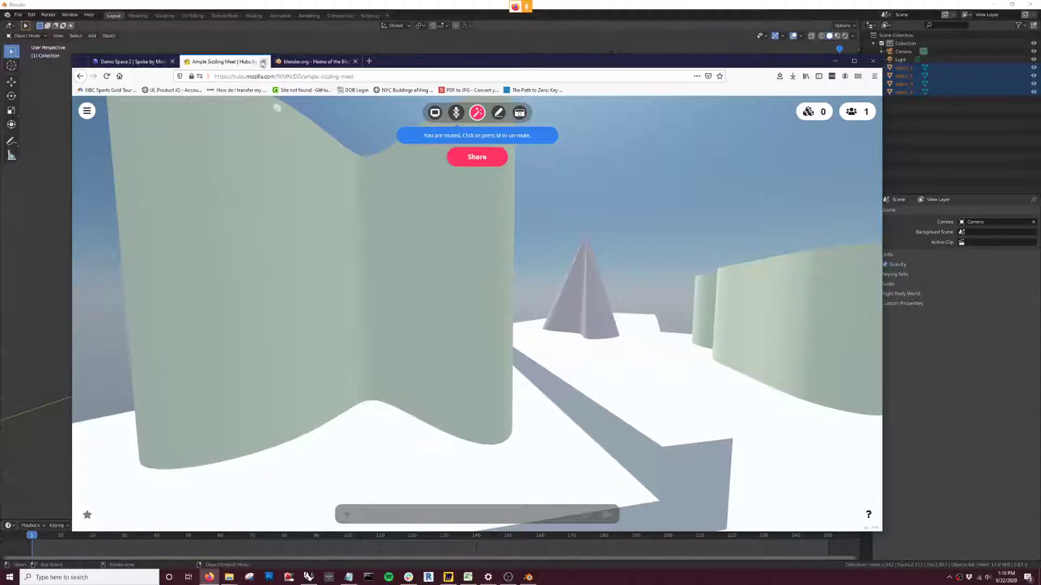
# Step: Close the Hubs room and dismiss the scene-published notice in the Spoke project
pyautogui.click(263, 62)
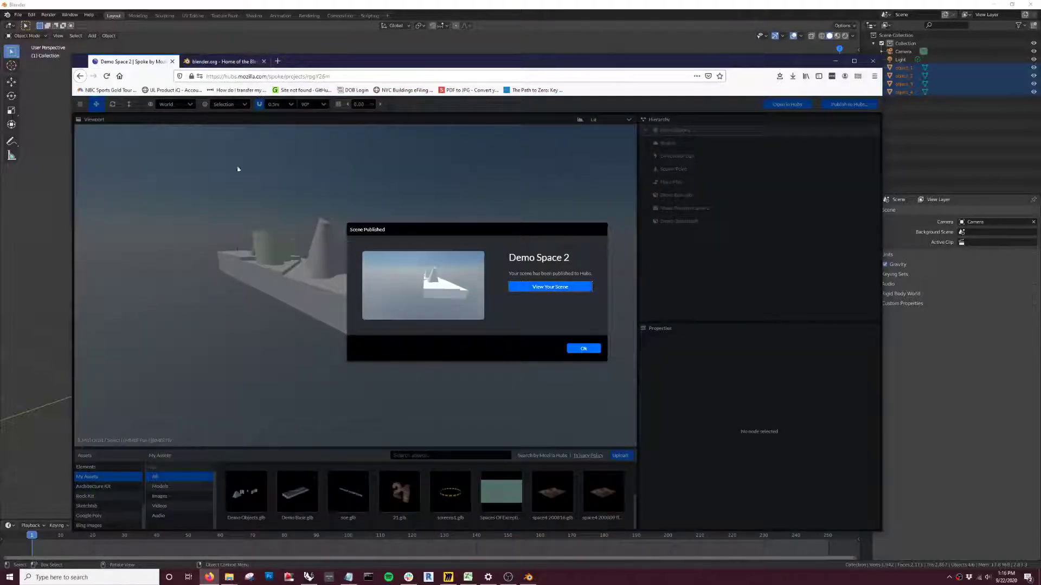
pyautogui.click(584, 349)
# Step: Examine the base, the added objects and the spawn point's placement from several sides
pyautogui.scroll(-5, 466, 389)
pyautogui.moveTo(548, 365); pyautogui.dragTo(420, 376)
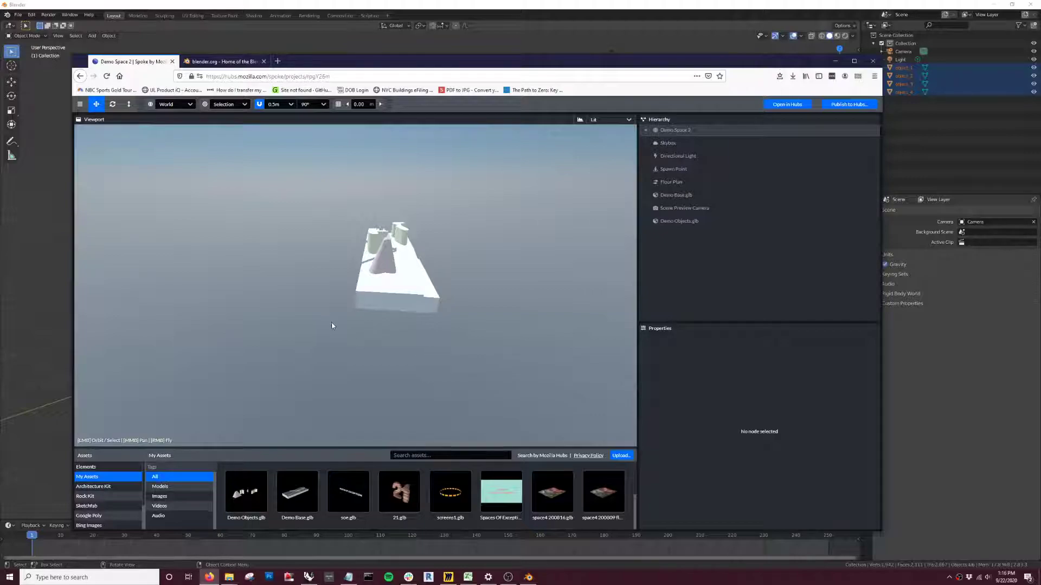
pyautogui.moveTo(332, 325); pyautogui.dragTo(292, 250)
pyautogui.scroll(5, 241, 179)
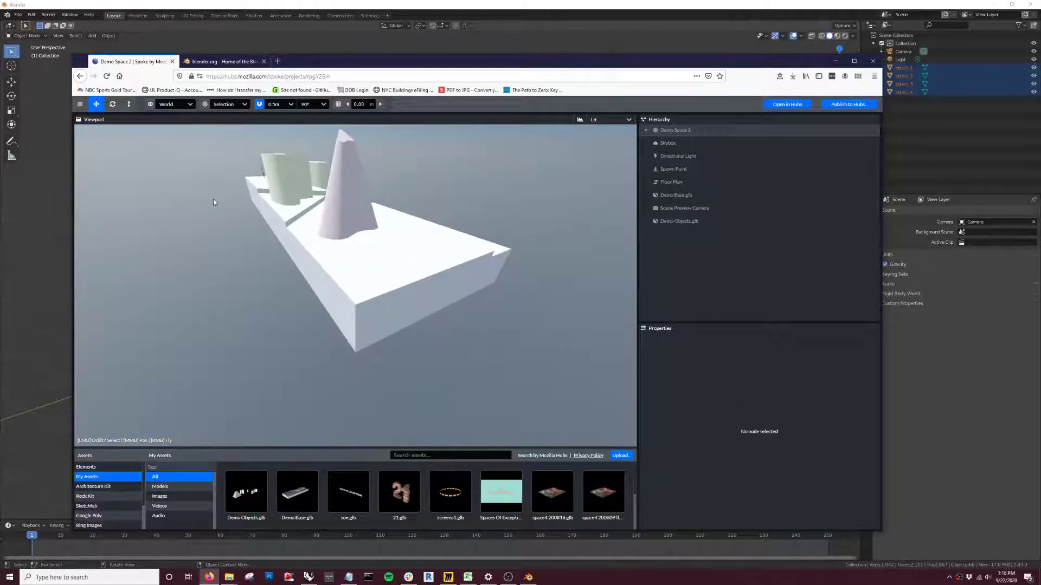
pyautogui.scroll(-5, 214, 202)
pyautogui.scroll(3, 535, 327)
pyautogui.scroll(5, 535, 326)
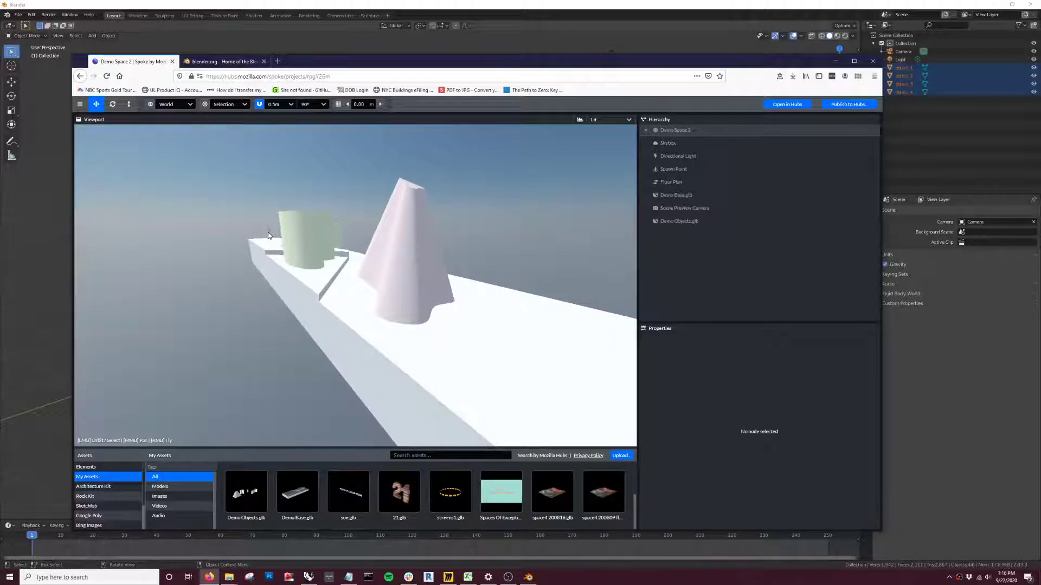
pyautogui.click(269, 234)
pyautogui.scroll(4, 217, 271)
pyautogui.moveTo(113, 360); pyautogui.dragTo(244, 341)
pyautogui.moveTo(100, 239); pyautogui.dragTo(225, 371)
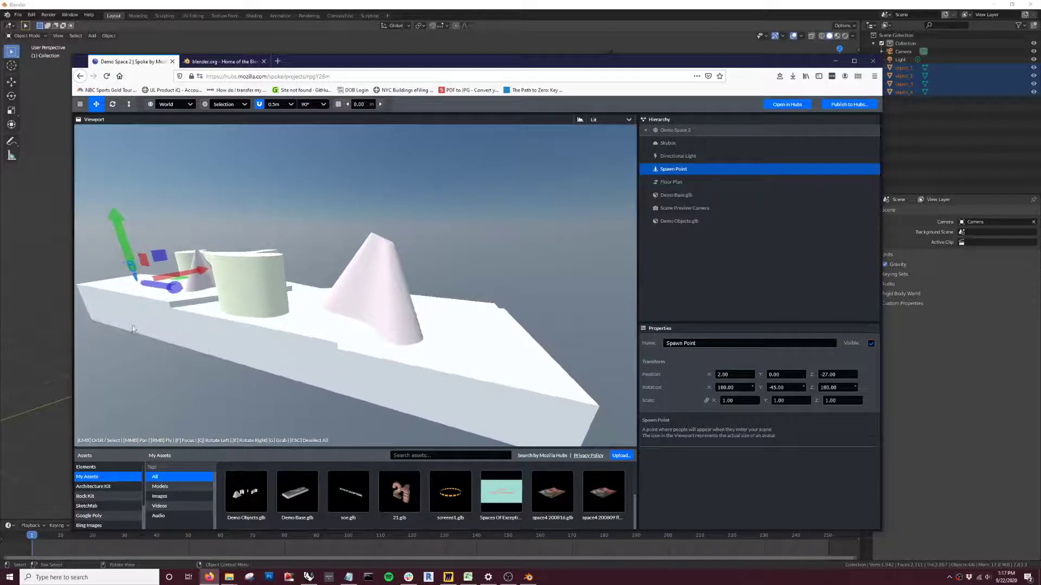
pyautogui.press('Escape')
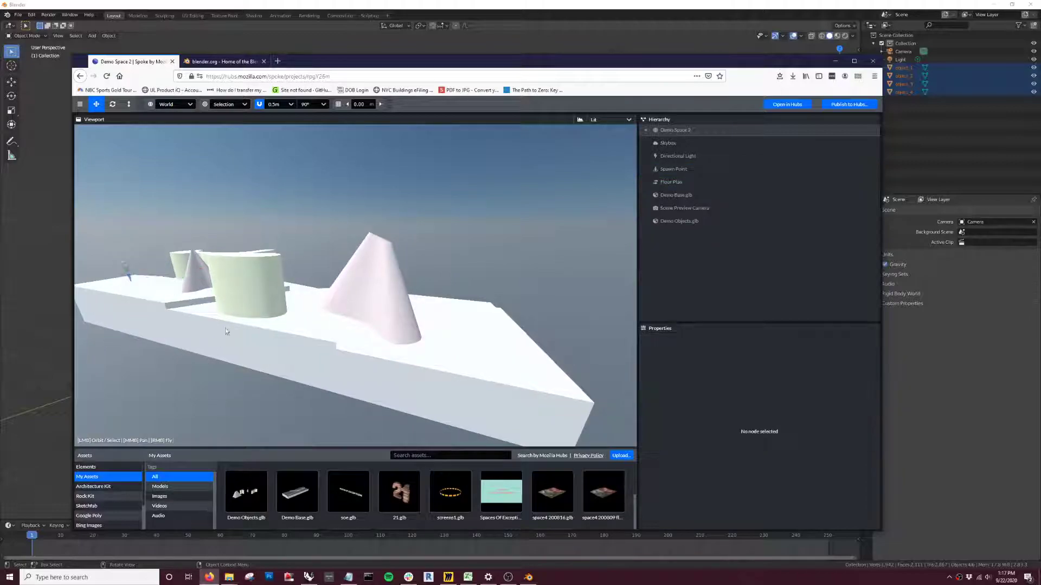
# Step: Rotate the spawn point to 19° about the Y axis, using a 1° rotation snap
pyautogui.click(127, 271)
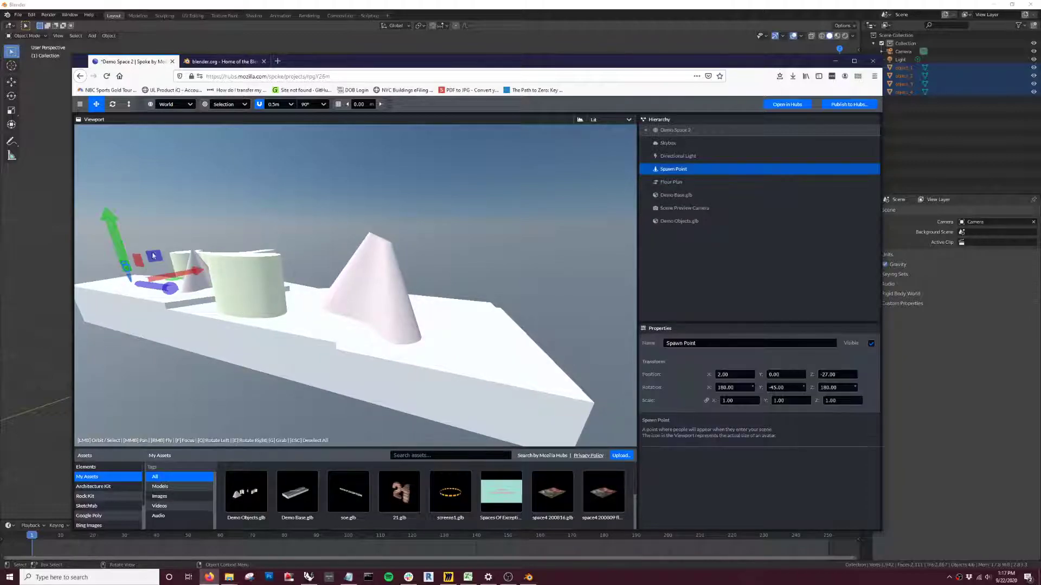
pyautogui.click(112, 105)
pyautogui.click(325, 107)
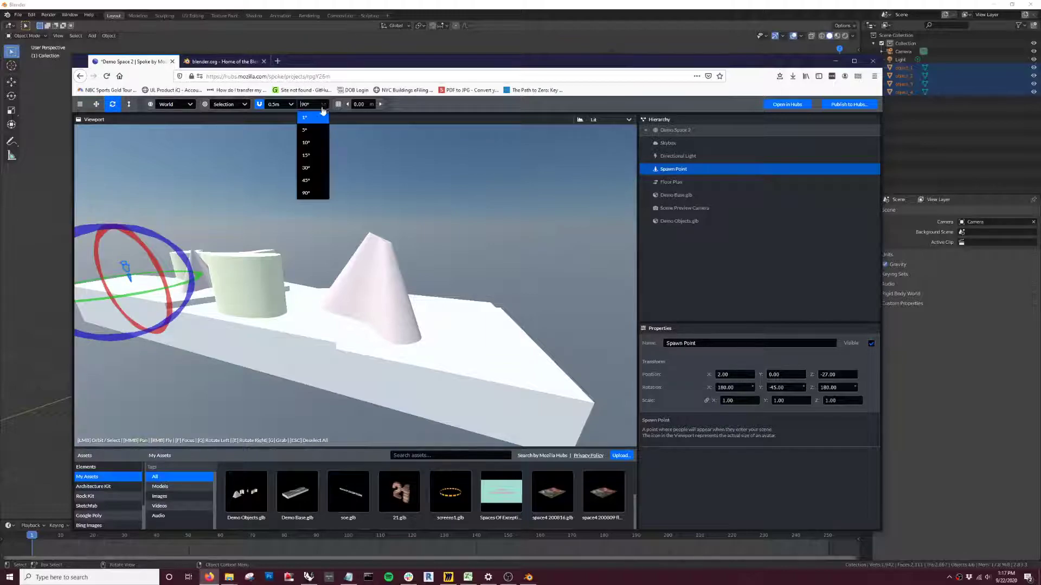
pyautogui.click(313, 124)
pyautogui.moveTo(179, 302); pyautogui.dragTo(180, 289)
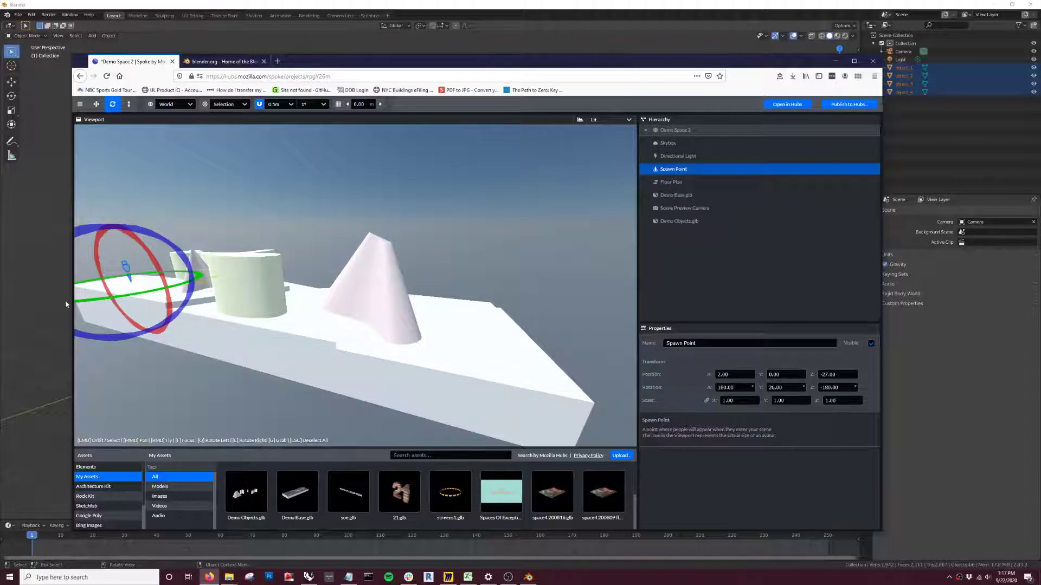
pyautogui.moveTo(95, 306); pyautogui.dragTo(169, 267)
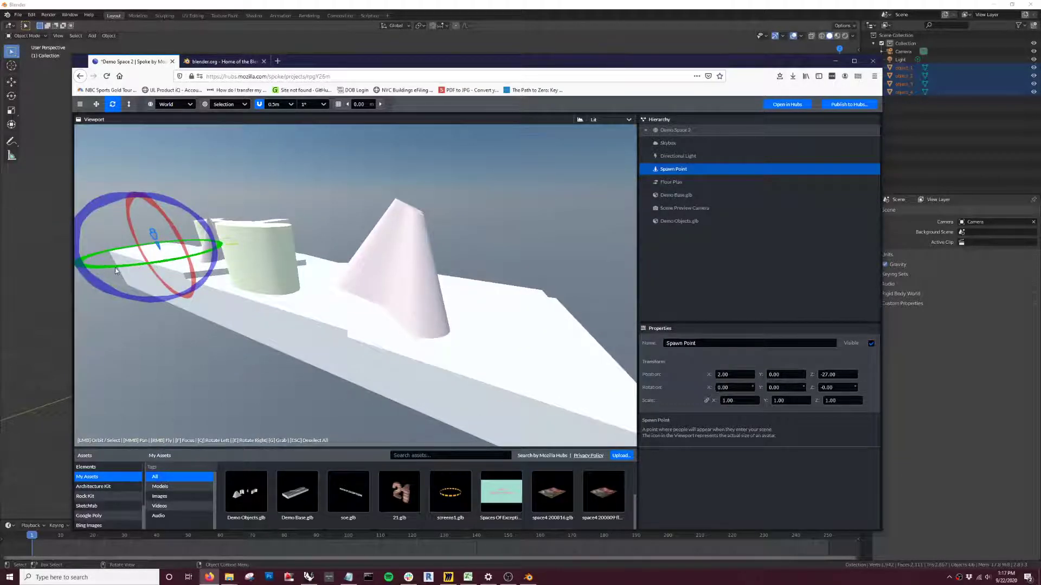
pyautogui.moveTo(140, 279); pyautogui.dragTo(206, 293)
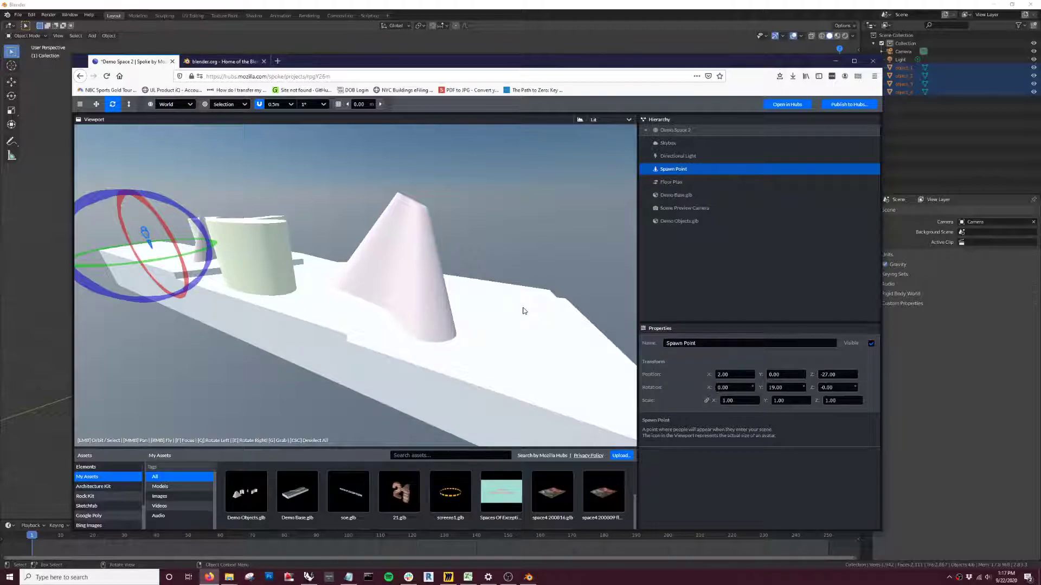
# Step: Set the Skybox time of day to 3 and its luminance to 1.063
pyautogui.click(670, 144)
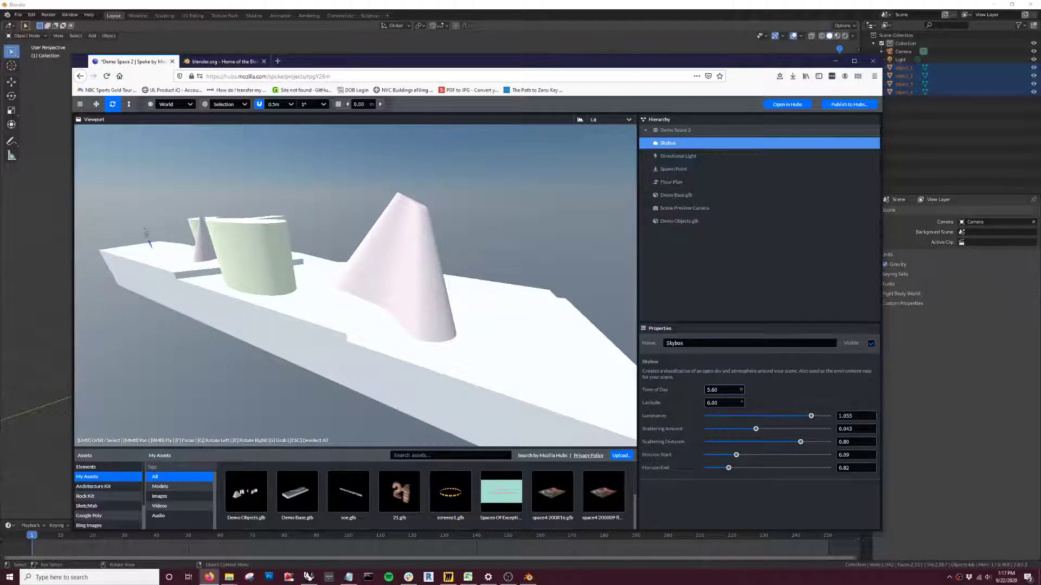
pyautogui.click(716, 390)
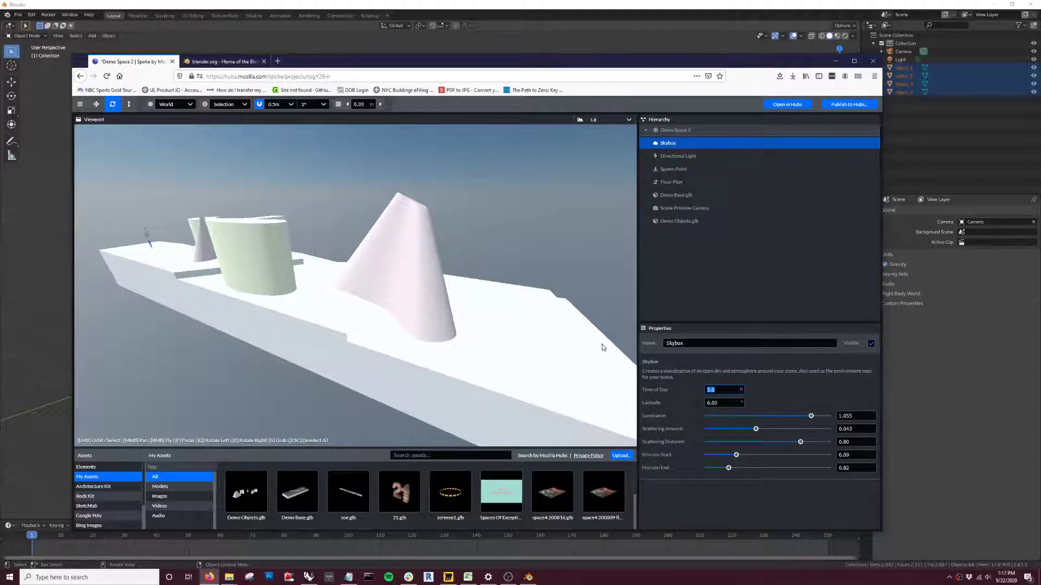
pyautogui.write('3')
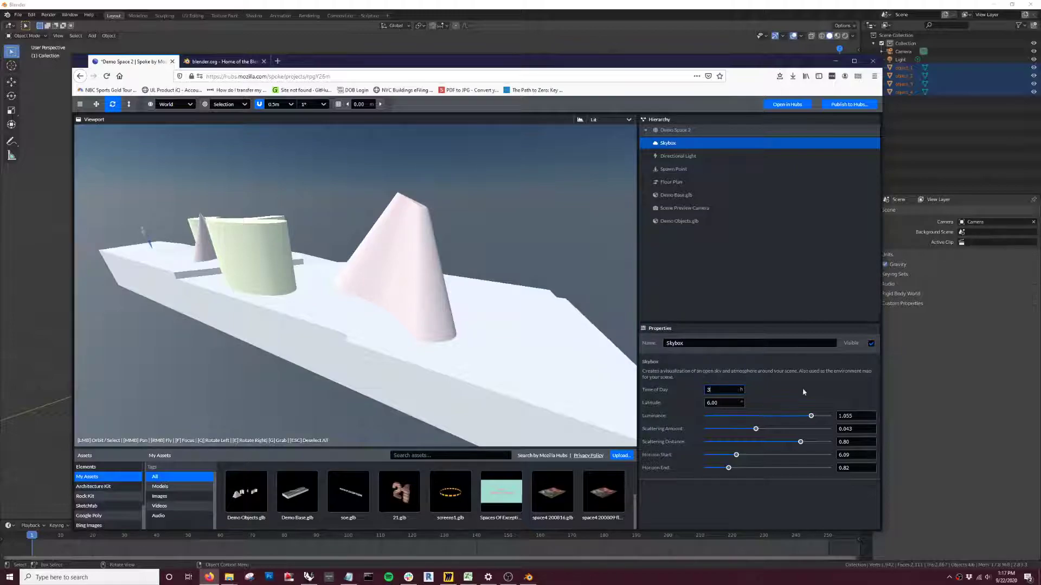
pyautogui.moveTo(813, 419); pyautogui.dragTo(813, 424)
# Step: Add a Simple Water element beside the base at about X -9, Y 1, Z -2
pyautogui.moveTo(562, 229); pyautogui.dragTo(342, 368)
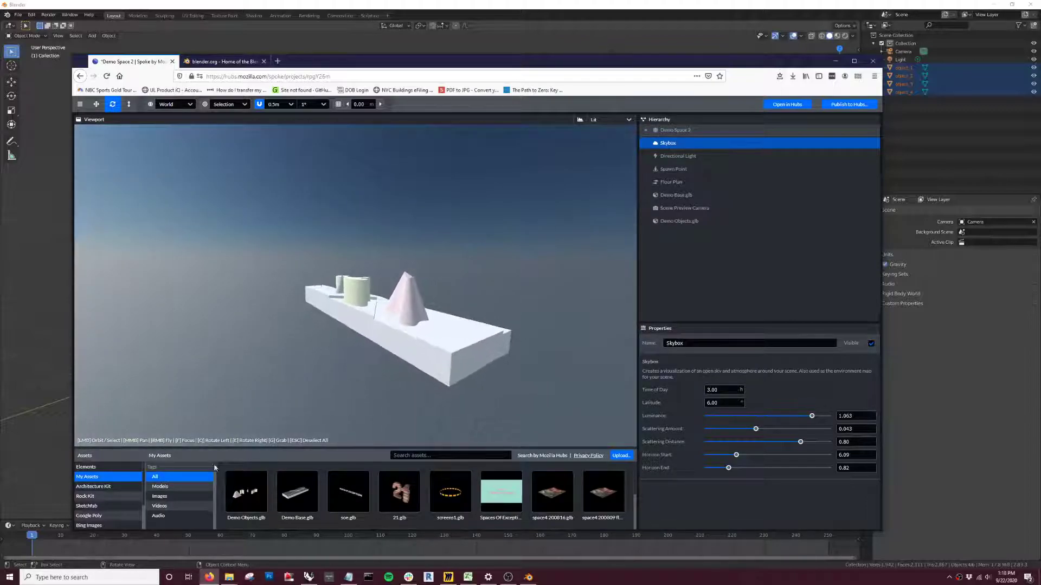
pyautogui.click(97, 468)
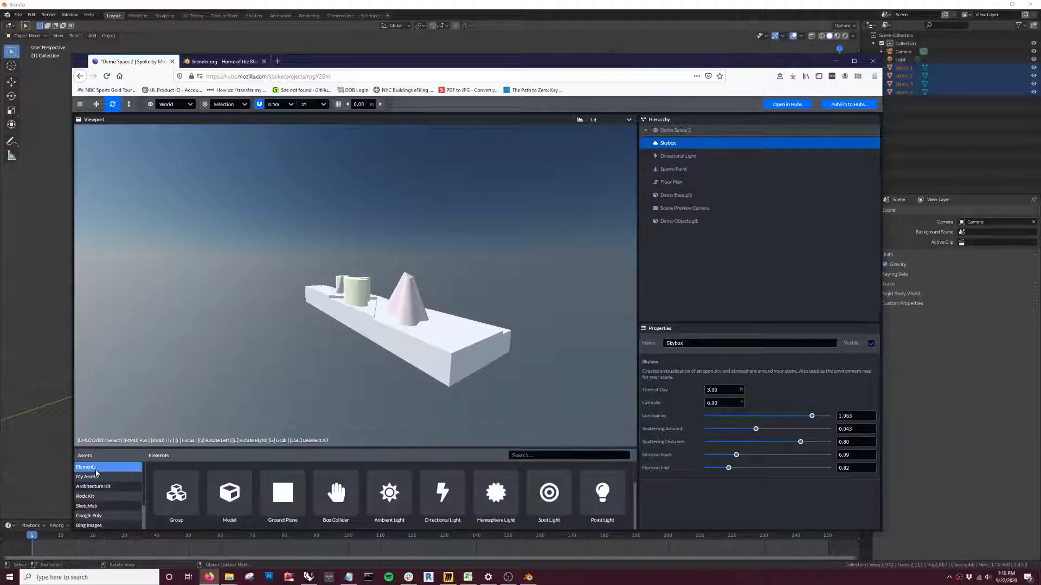
pyautogui.scroll(-2, 414, 493)
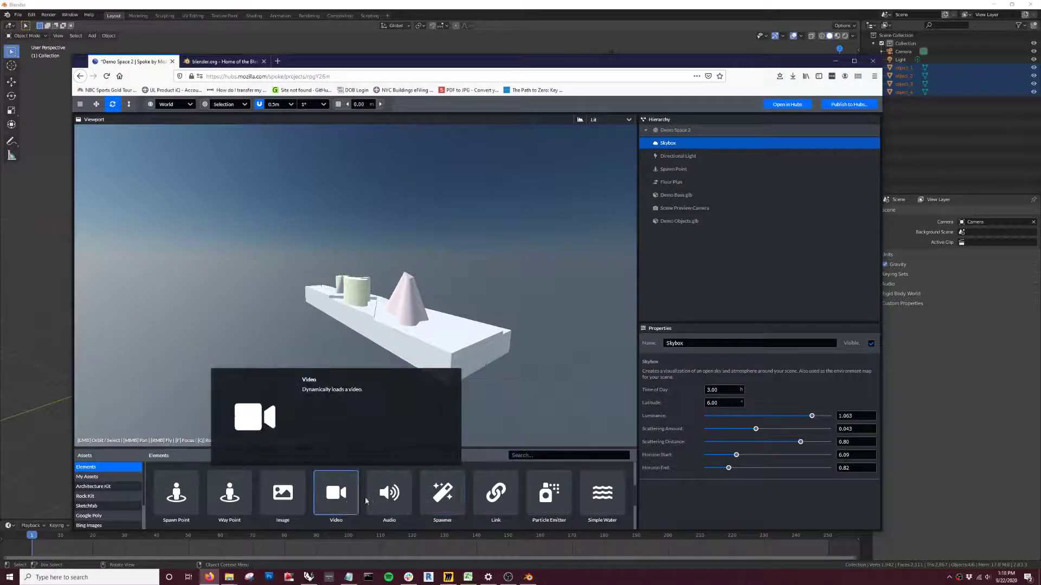
pyautogui.click(597, 509)
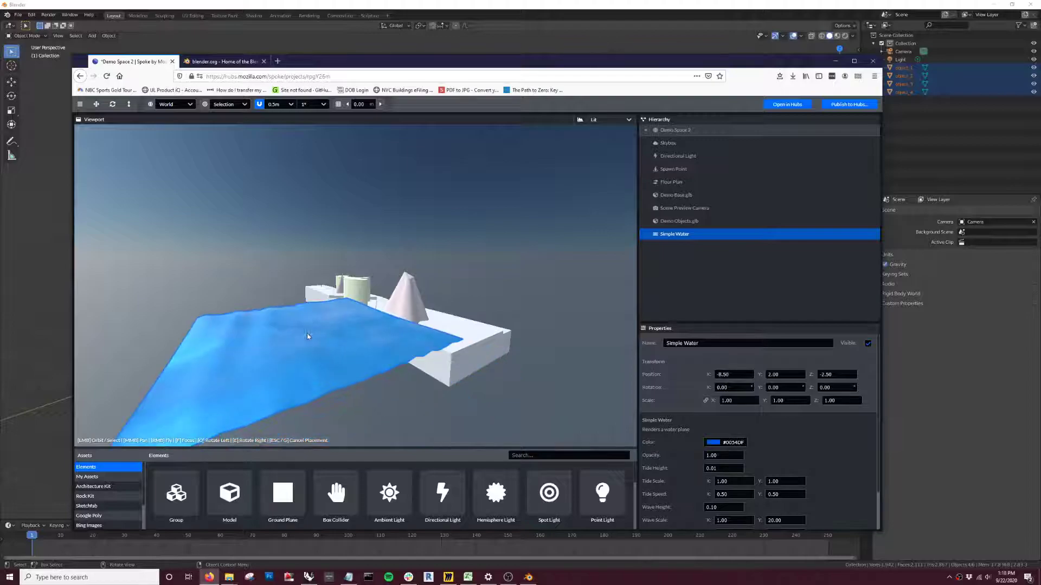
pyautogui.click(304, 347)
# Step: Scale the Simple Water element to 10 on all axes
pyautogui.moveTo(357, 364); pyautogui.dragTo(437, 414)
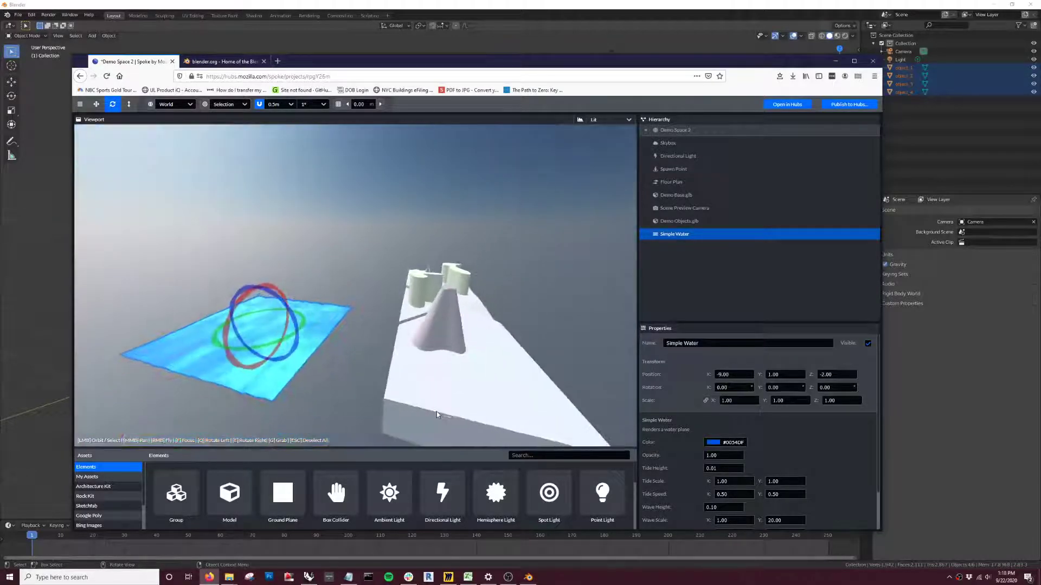
pyautogui.click(726, 400)
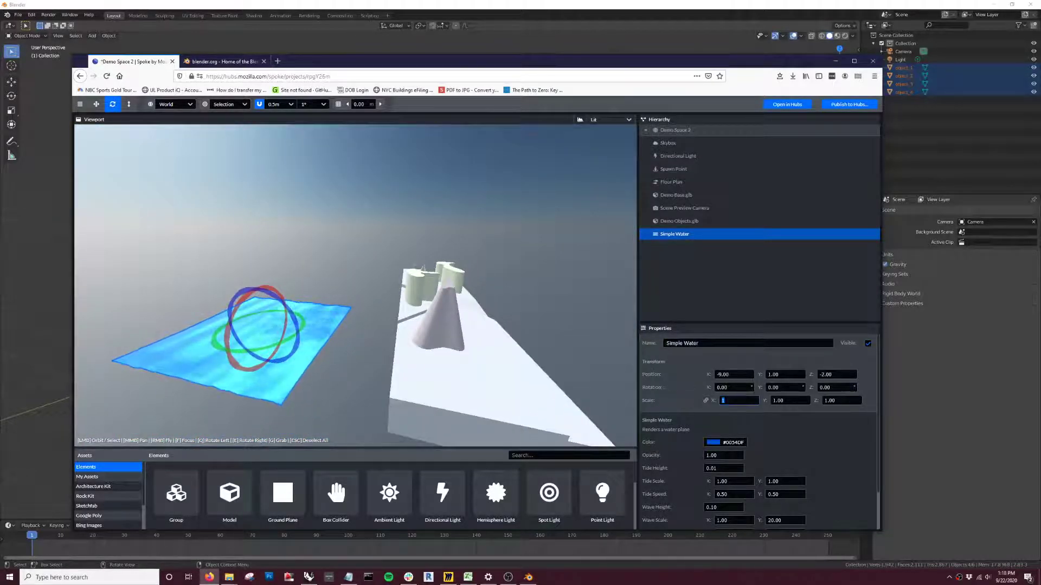
pyautogui.write('10')
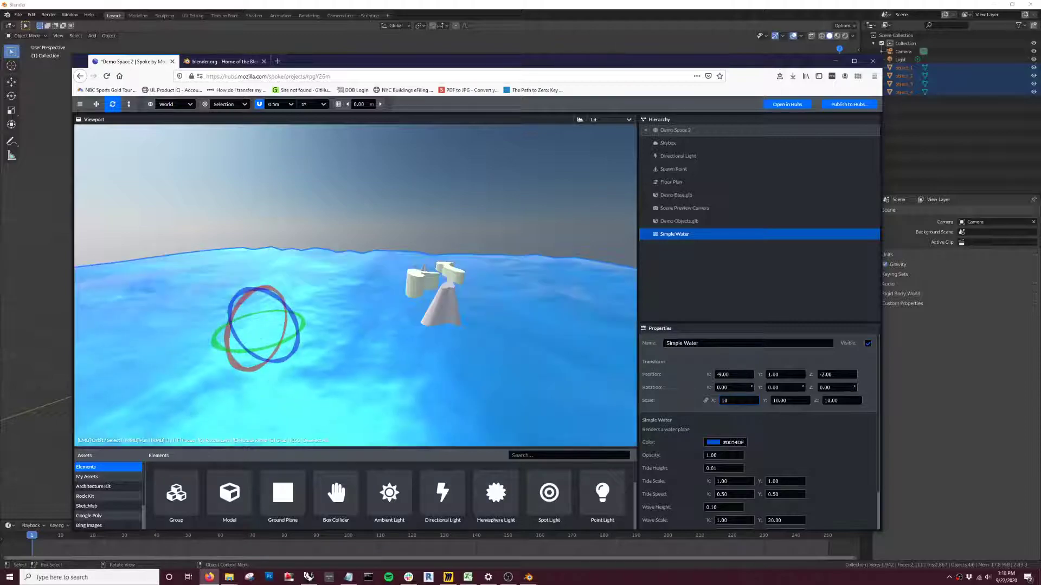
# Step: Move the water plane around and below the base's surface, to about X 10, Y -1, Z -20.5
pyautogui.moveTo(380, 331); pyautogui.dragTo(363, 296)
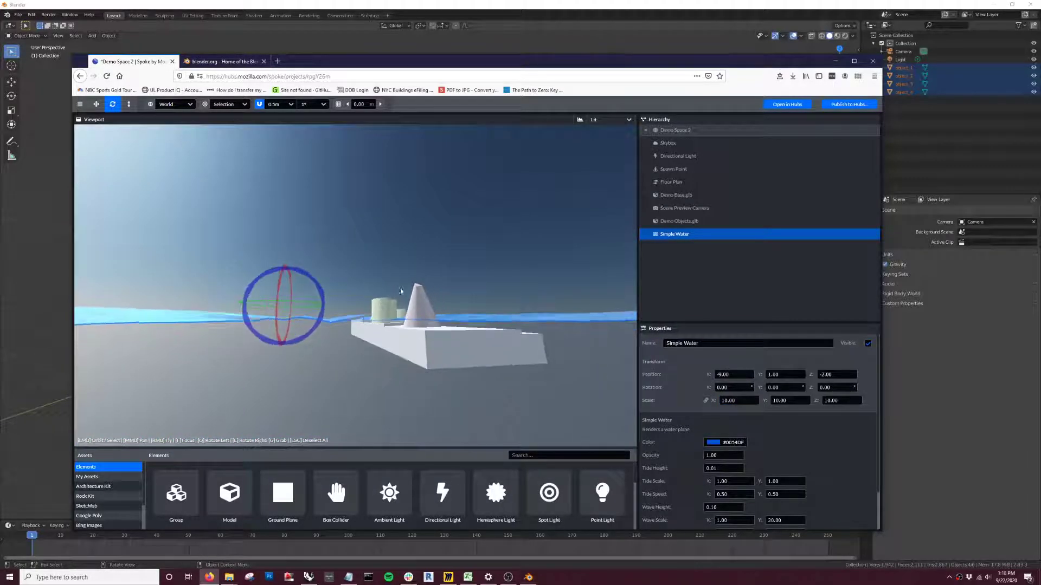
pyautogui.click(97, 105)
pyautogui.moveTo(288, 302); pyautogui.dragTo(295, 323)
pyautogui.moveTo(340, 355); pyautogui.dragTo(456, 340)
pyautogui.moveTo(403, 360); pyautogui.dragTo(421, 291)
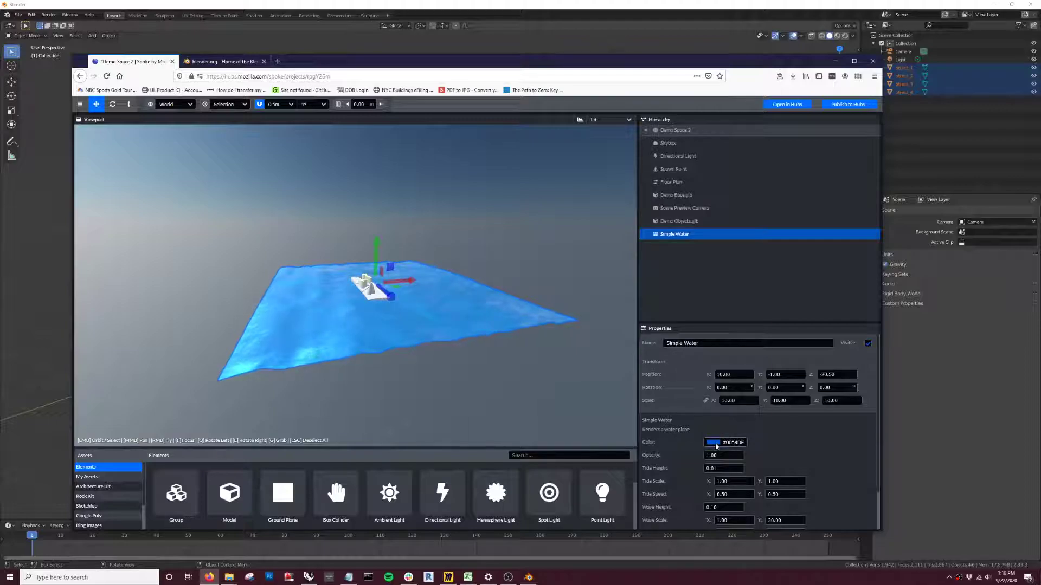
# Step: Change the water's color to orange #F5A623
pyautogui.click(715, 444)
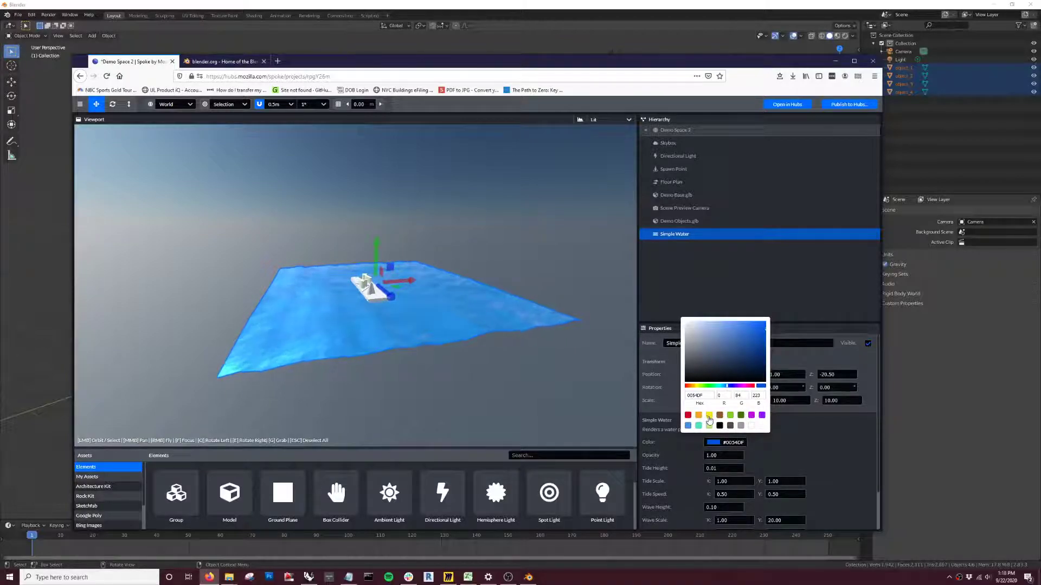
pyautogui.click(699, 420)
pyautogui.click(358, 406)
pyautogui.moveTo(357, 407); pyautogui.dragTo(400, 280)
pyautogui.scroll(3, 401, 280)
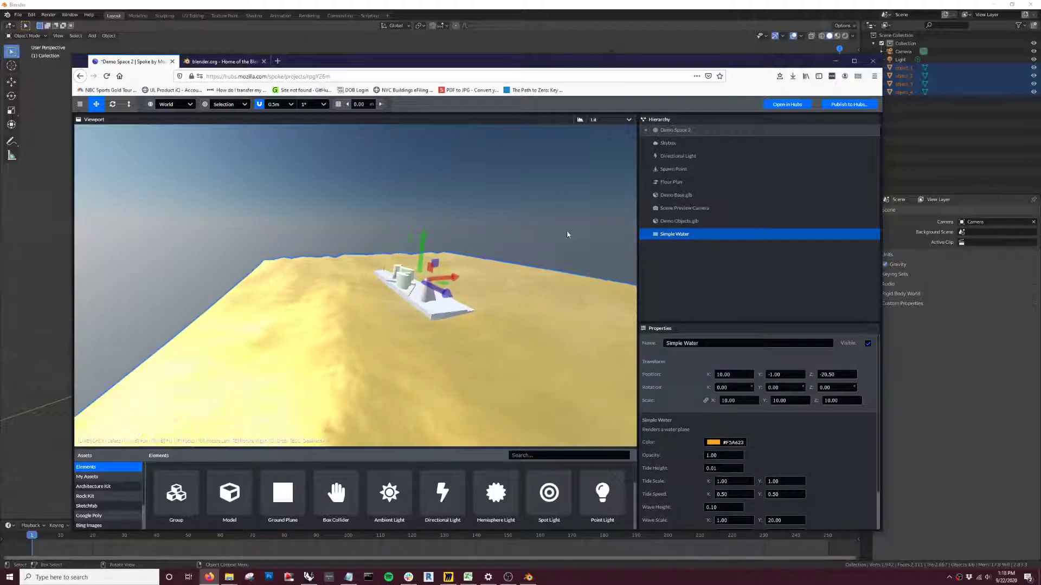
# Step: Save and publish the scene to Hubs as Demo Space 2, and dismiss the completion notice
pyautogui.click(855, 107)
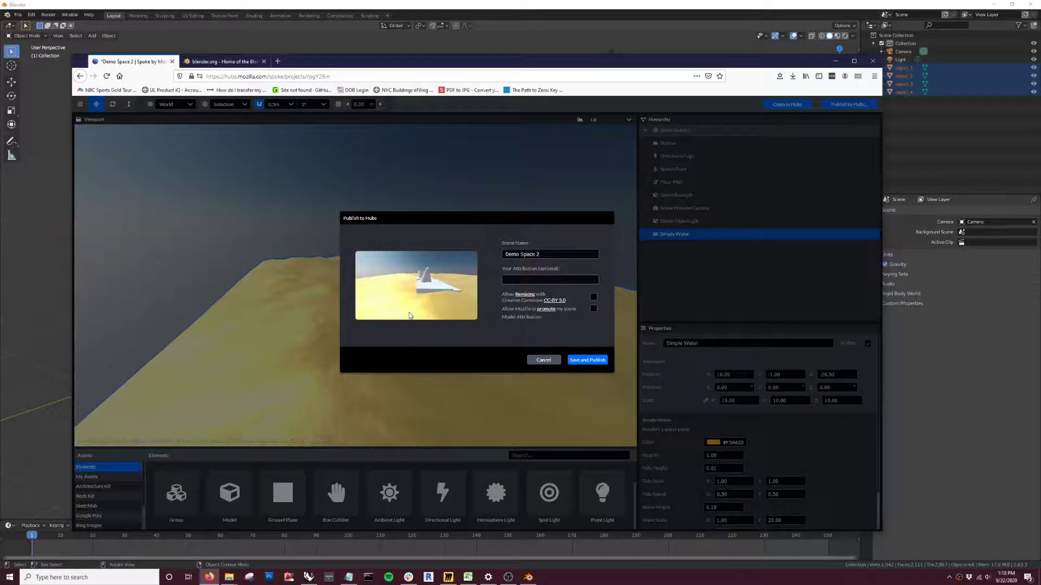
pyautogui.click(573, 362)
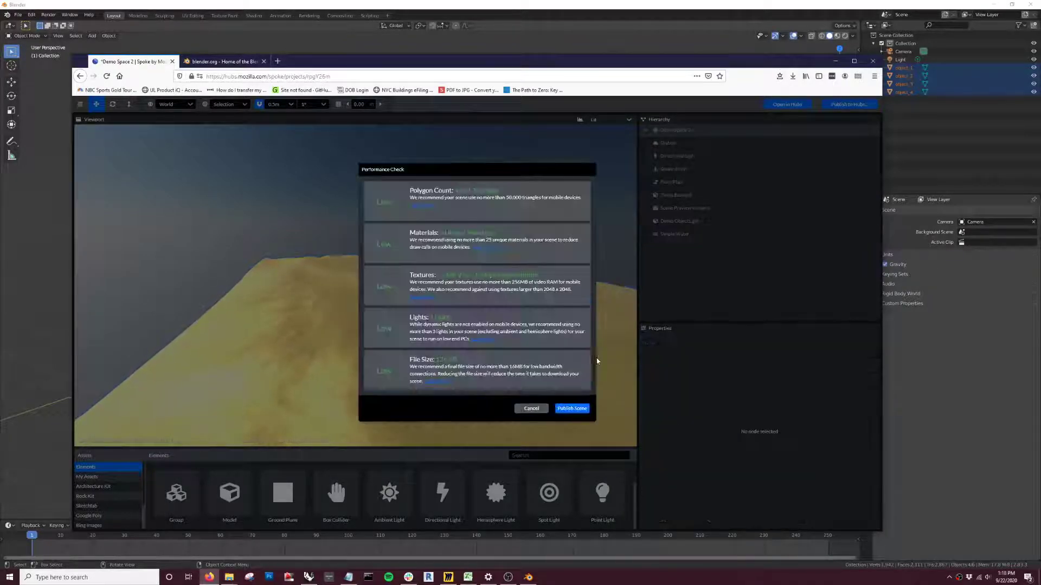
pyautogui.click(576, 408)
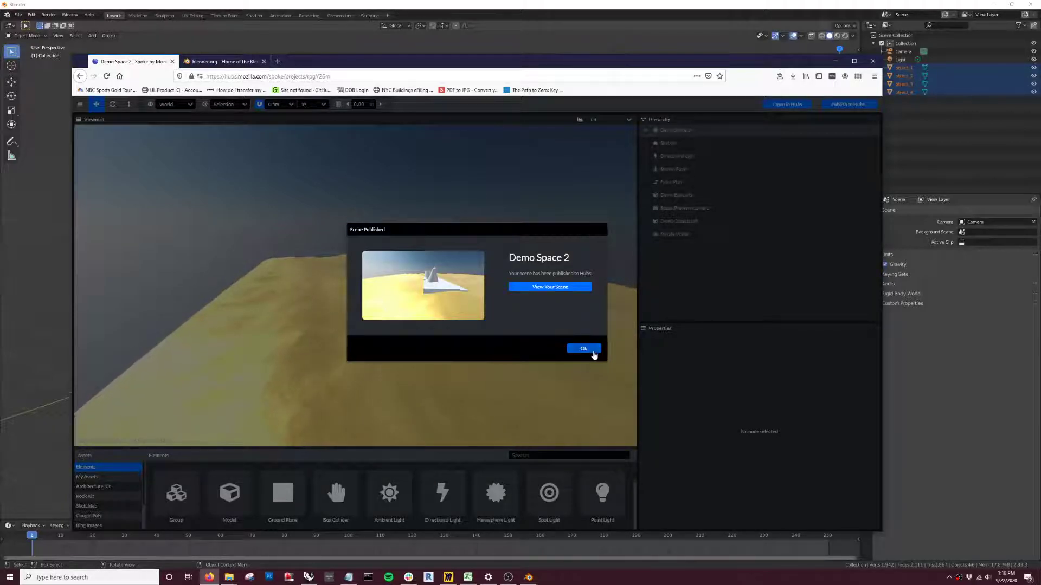
pyautogui.click(584, 350)
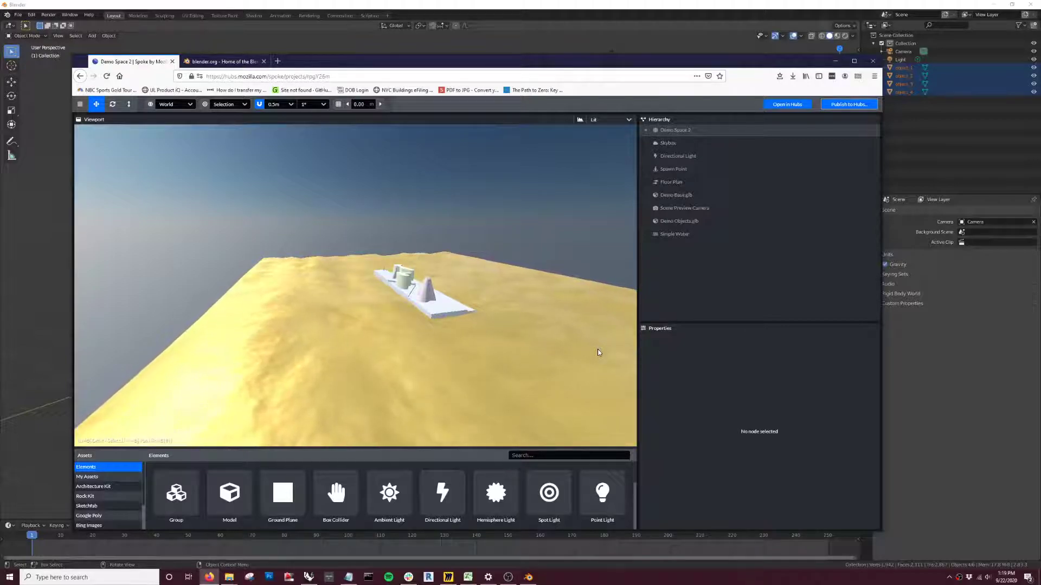
# Step: Open the published scene in Hubs and create a room with it
pyautogui.click(789, 105)
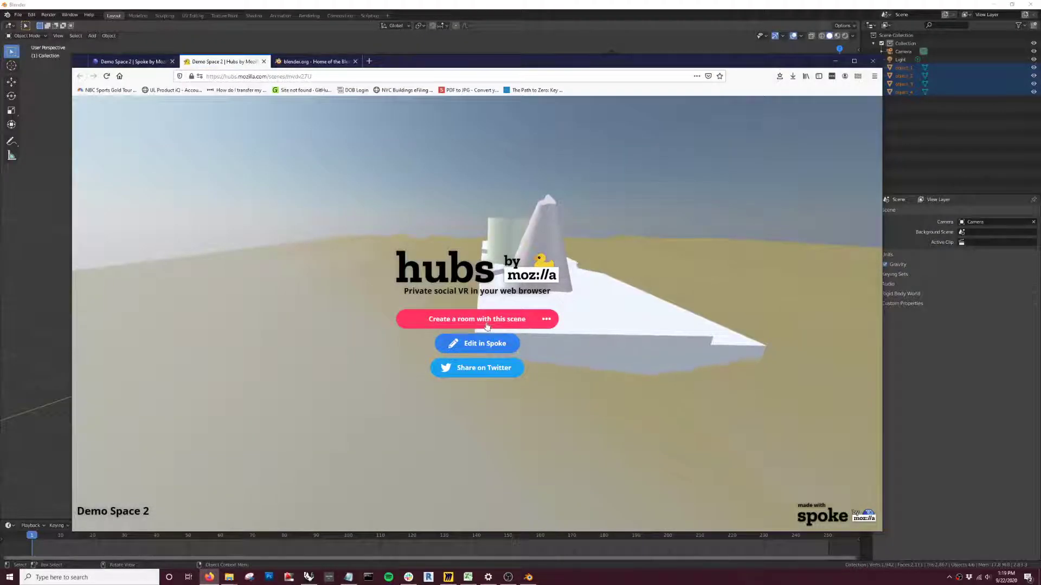
pyautogui.click(521, 325)
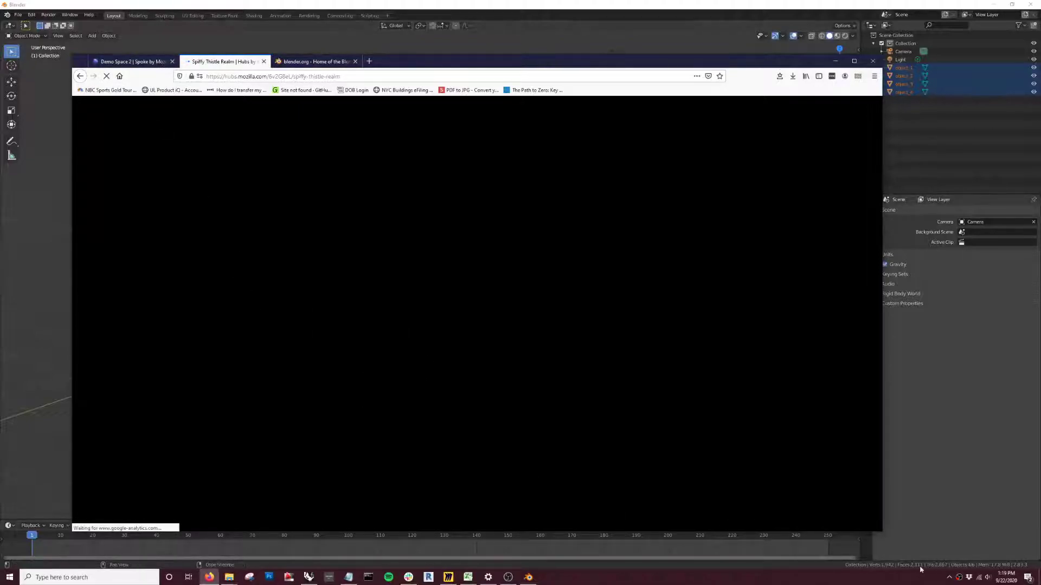
pyautogui.rightClick(958, 578)
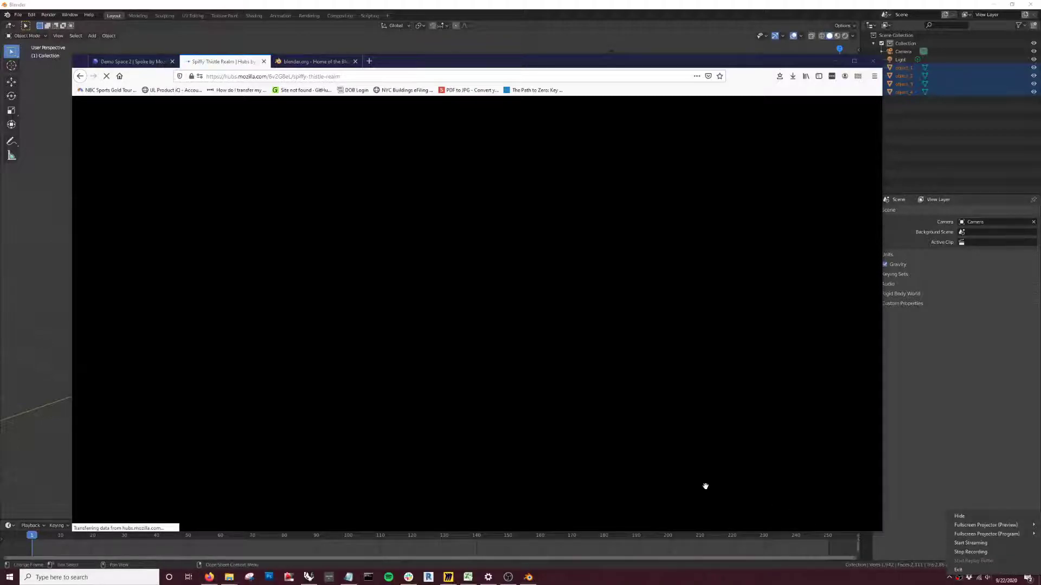
pyautogui.click(650, 465)
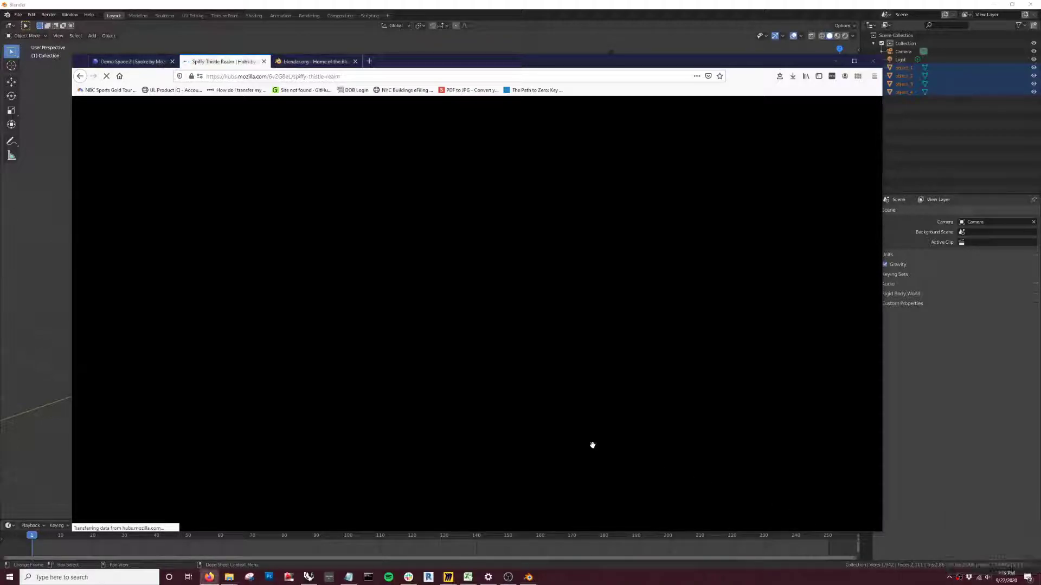
# Step: Close the blank room page, then reopen the published Demo Space 2 scene from Spoke in Hubs and create a new room with it
pyautogui.click(155, 62)
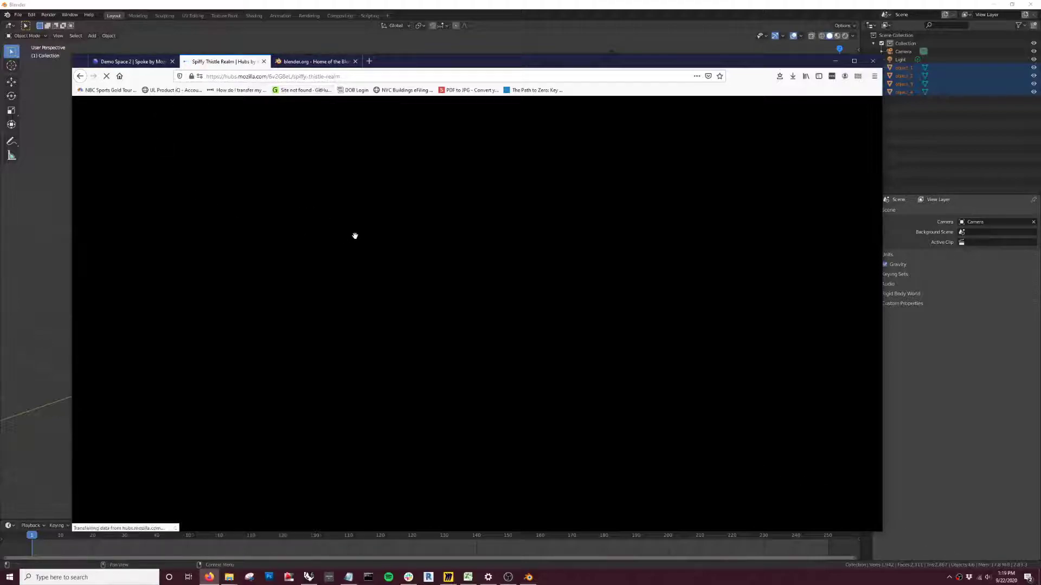
pyautogui.click(264, 63)
pyautogui.click(130, 62)
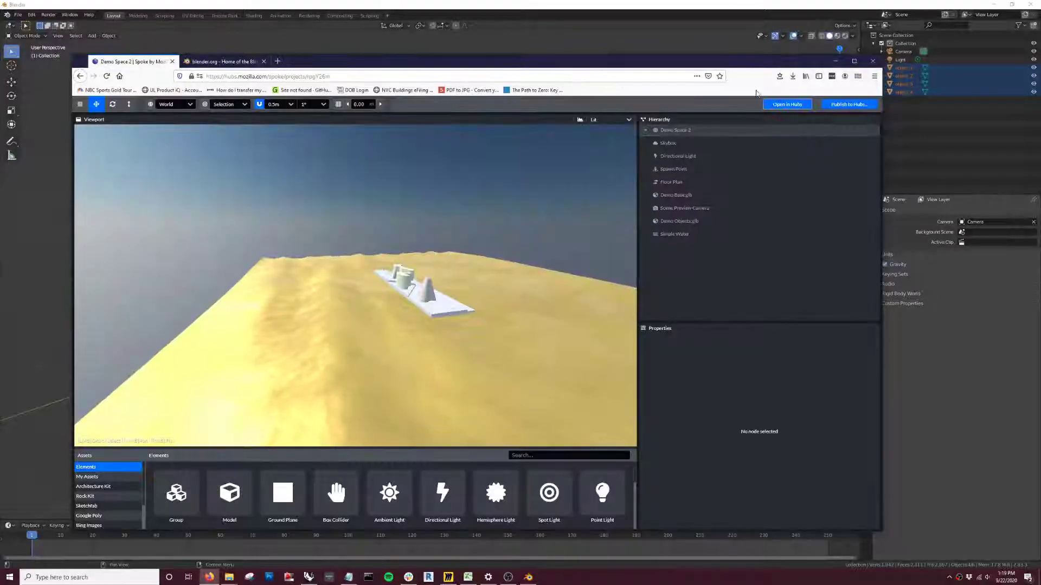
pyautogui.click(786, 105)
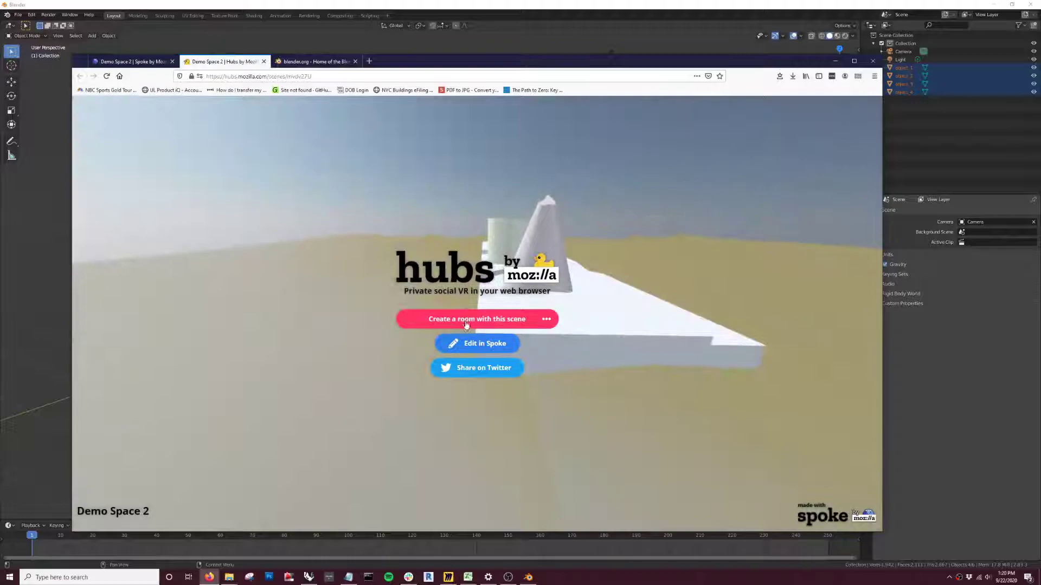
pyautogui.click(486, 324)
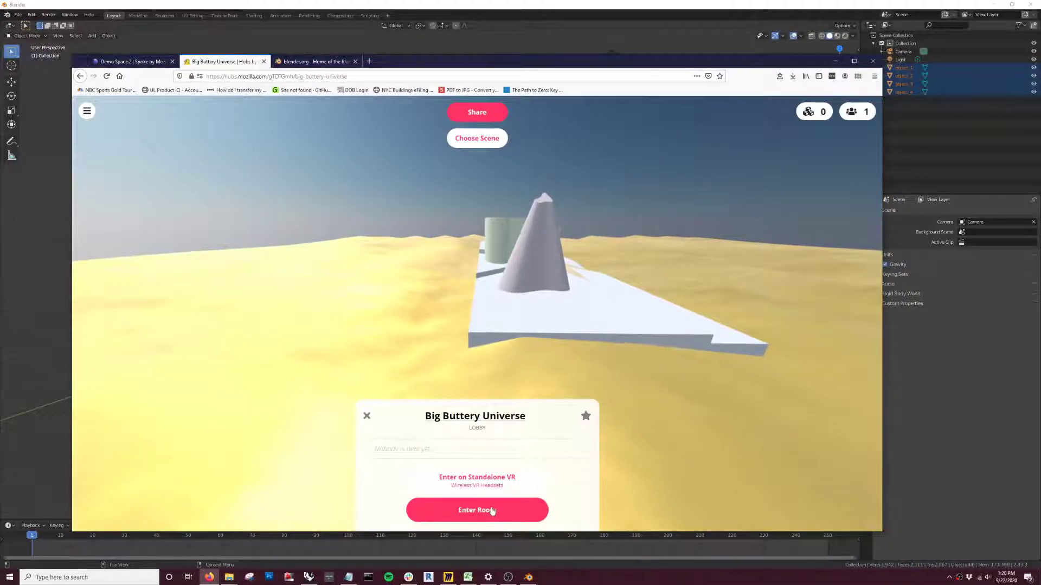
# Step: Enter the new room, allowing microphone access for the site
pyautogui.click(492, 511)
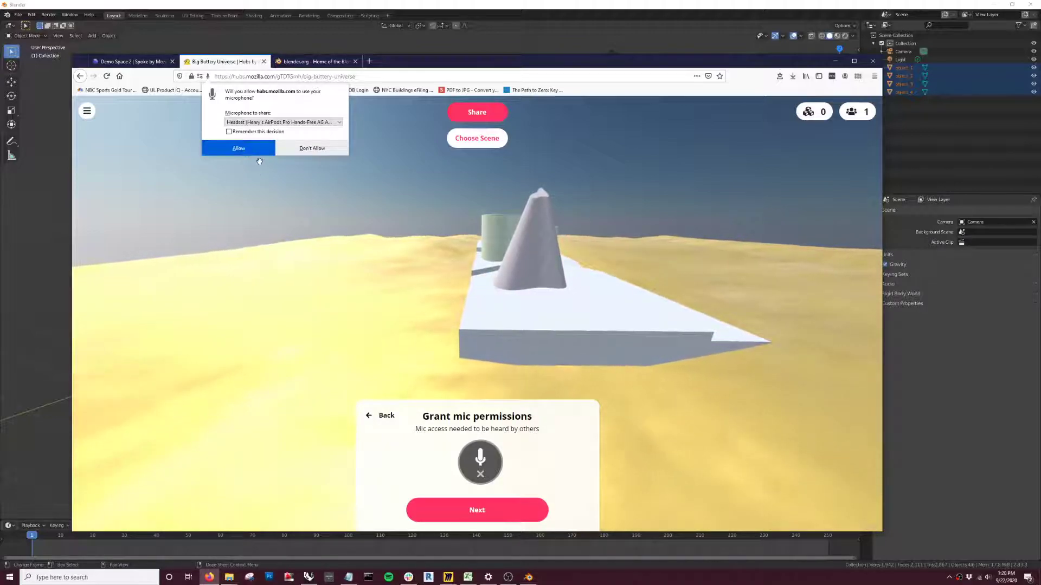
pyautogui.click(238, 148)
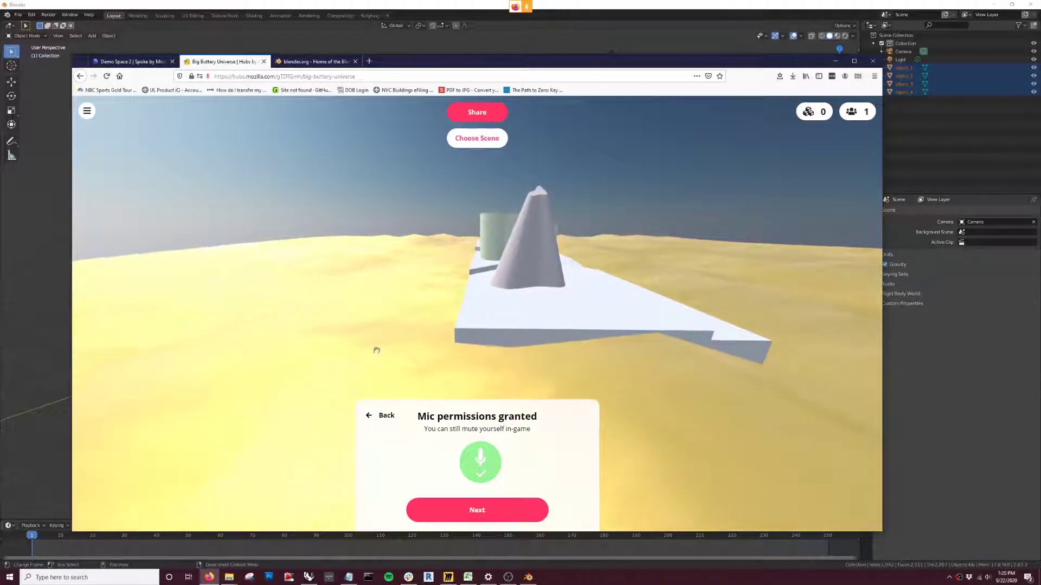
pyautogui.click(486, 510)
pyautogui.click(507, 522)
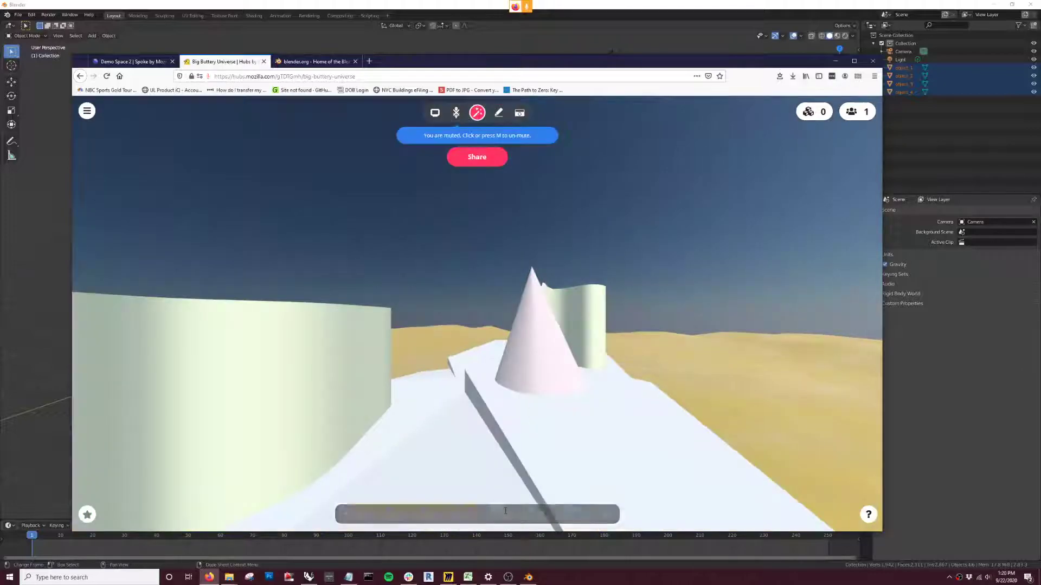
# Step: Walk through the room and look around to examine the base, the cones, the curved walls and the surrounding orange water
pyautogui.moveTo(521, 424); pyautogui.dragTo(519, 409)
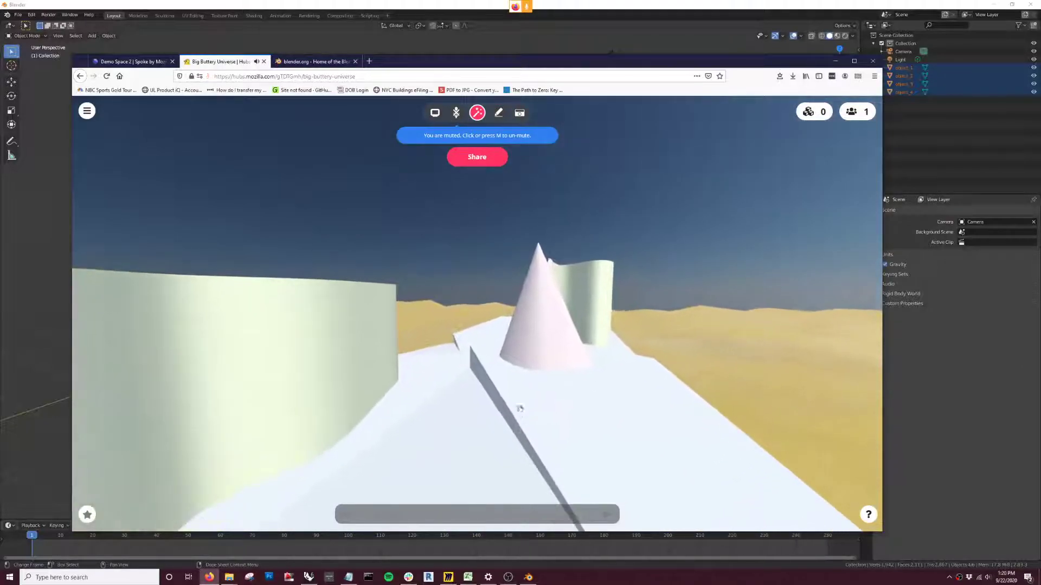
pyautogui.press('w')
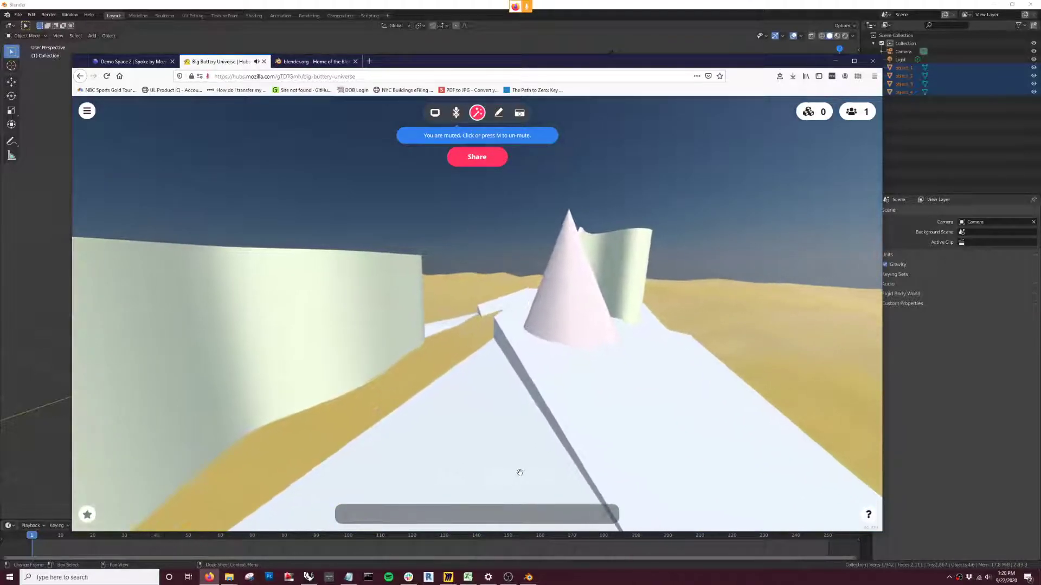
pyautogui.press('w')
pyautogui.moveTo(463, 488); pyautogui.dragTo(420, 499)
pyautogui.press('w')
pyautogui.press('w')
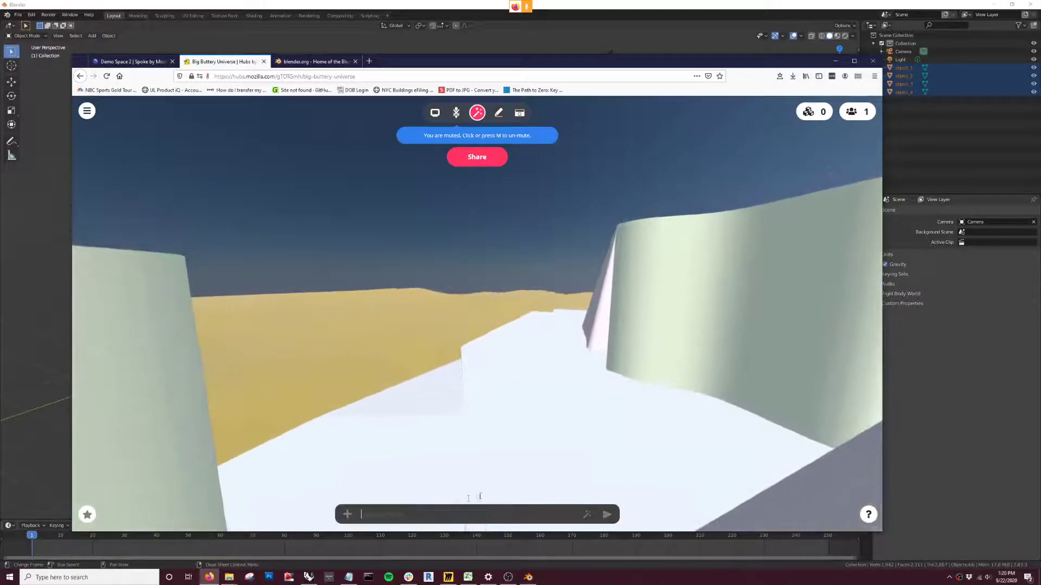
pyautogui.write('wwww')
pyautogui.moveTo(447, 476); pyautogui.dragTo(592, 452)
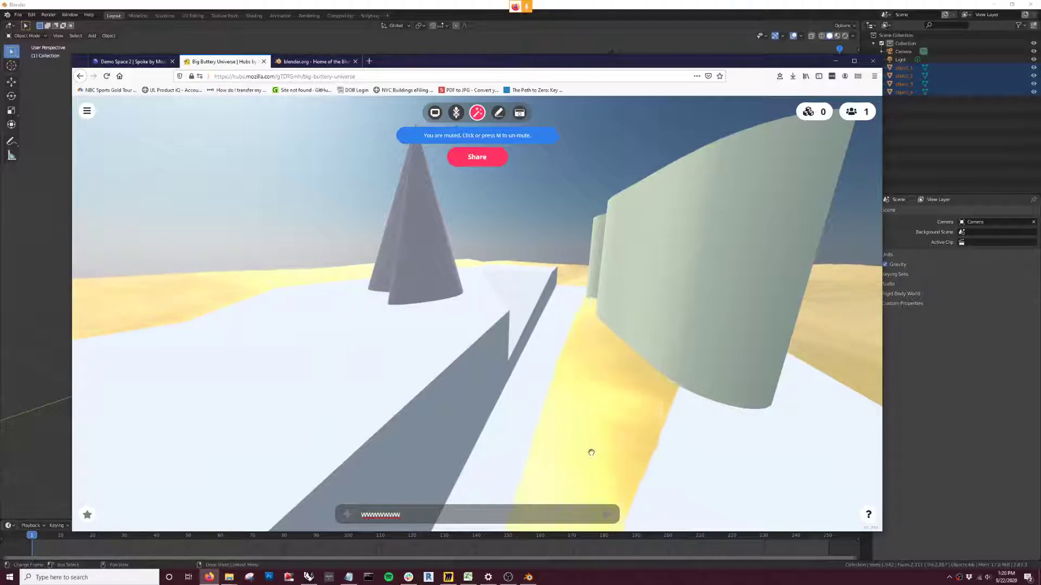
pyautogui.moveTo(641, 477); pyautogui.dragTo(580, 474)
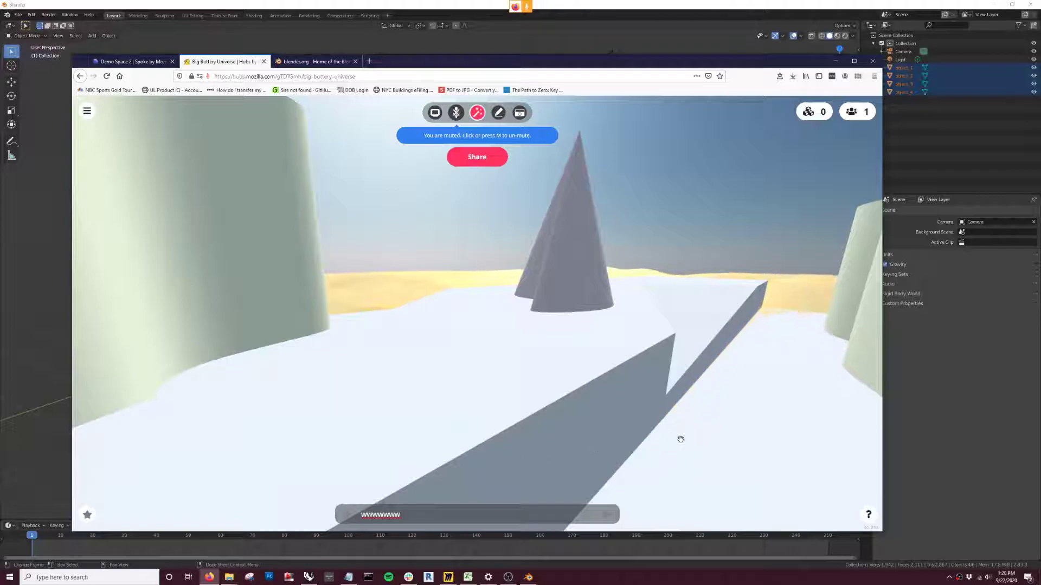